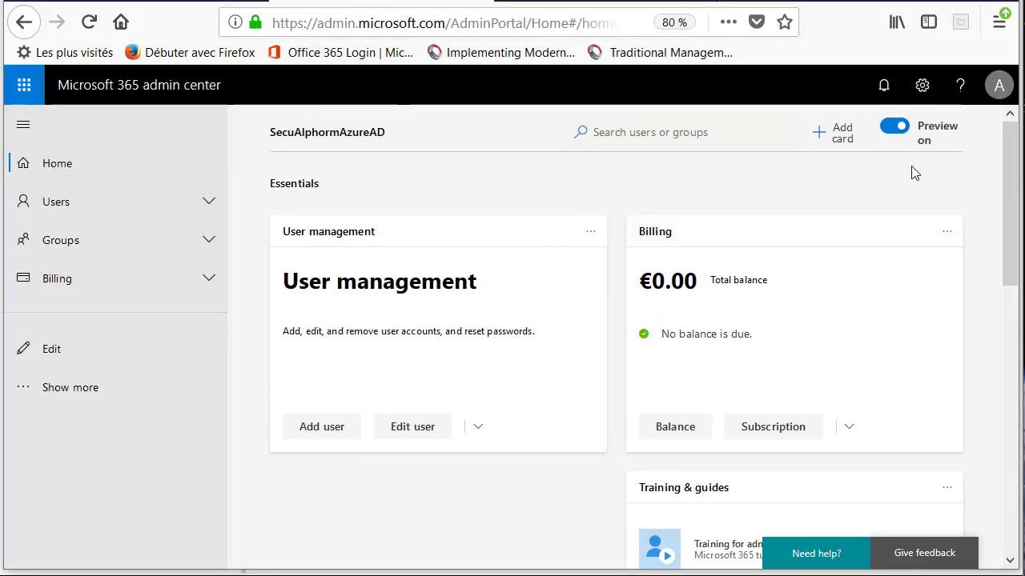
Switch the admin center preview off and back on to compare both home pages, including the preview's cards.
left_click(894, 127)
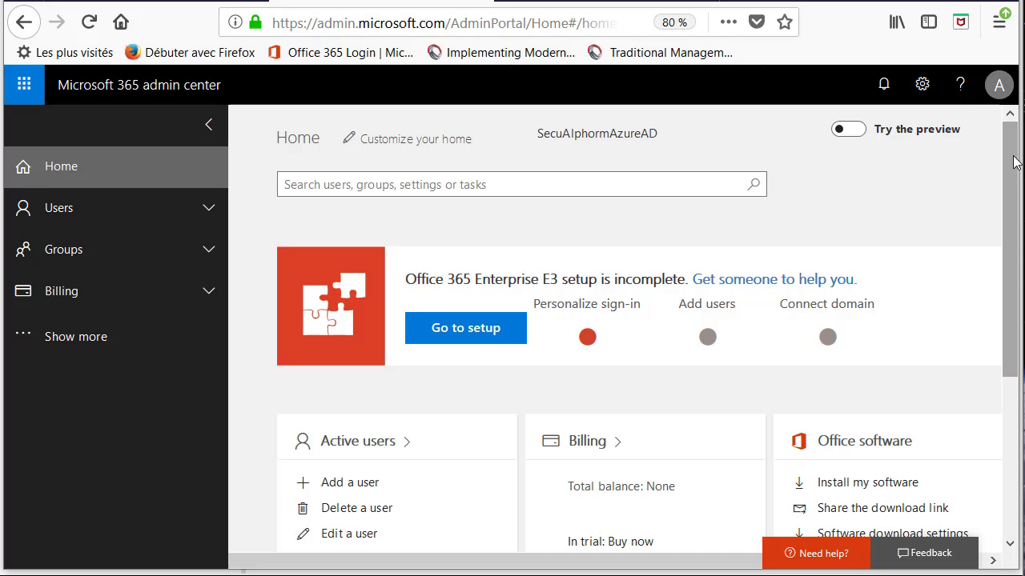
left_click(850, 131)
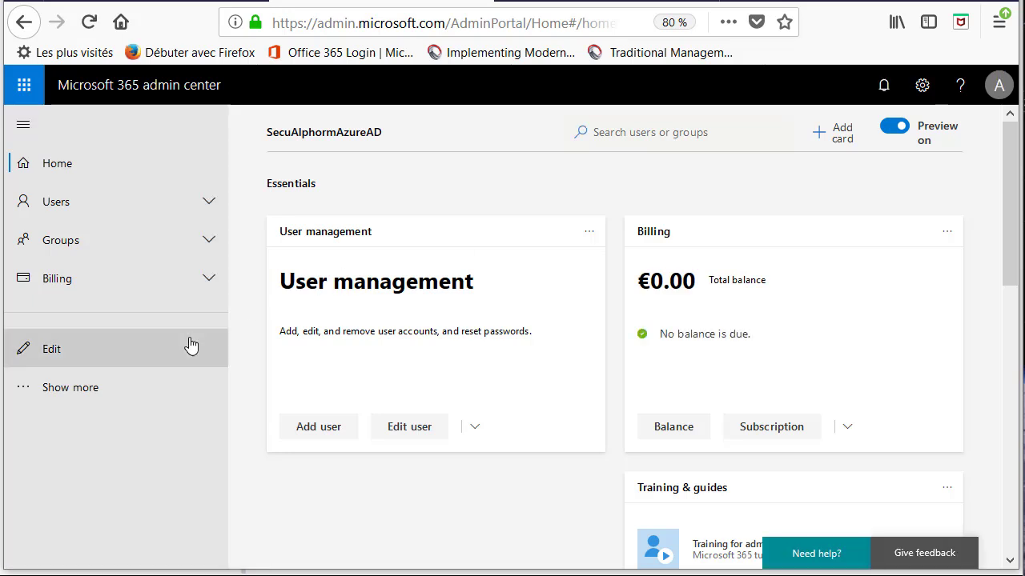
scroll(589, 274, "down", 2)
scroll(876, 297, "down", 5)
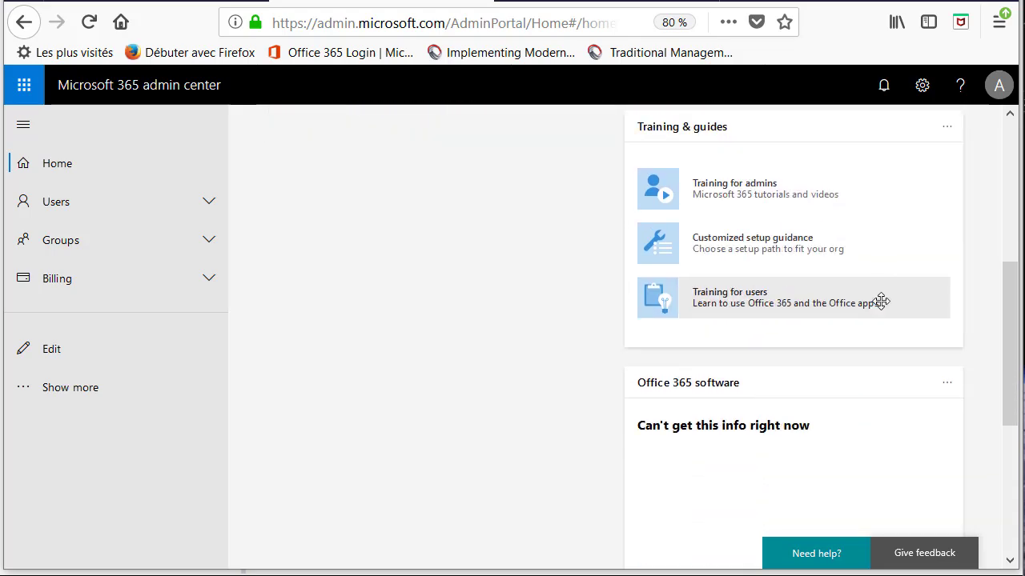
scroll(687, 285, "up", 6)
Show the full navigation and expand the Settings, Setup, Reports and Health sections.
left_click(77, 400)
scroll(158, 276, "down", 4)
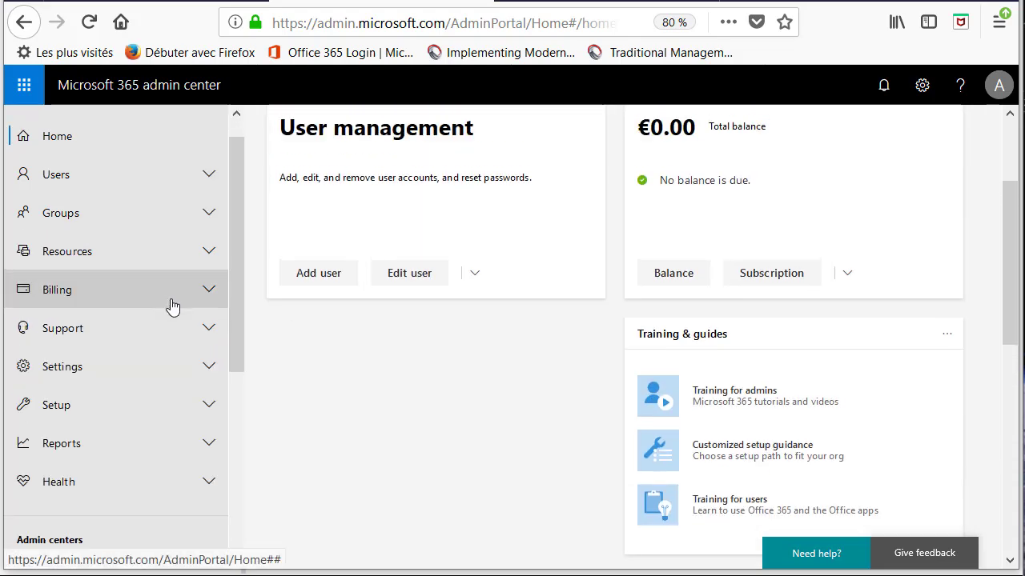
left_click(188, 242)
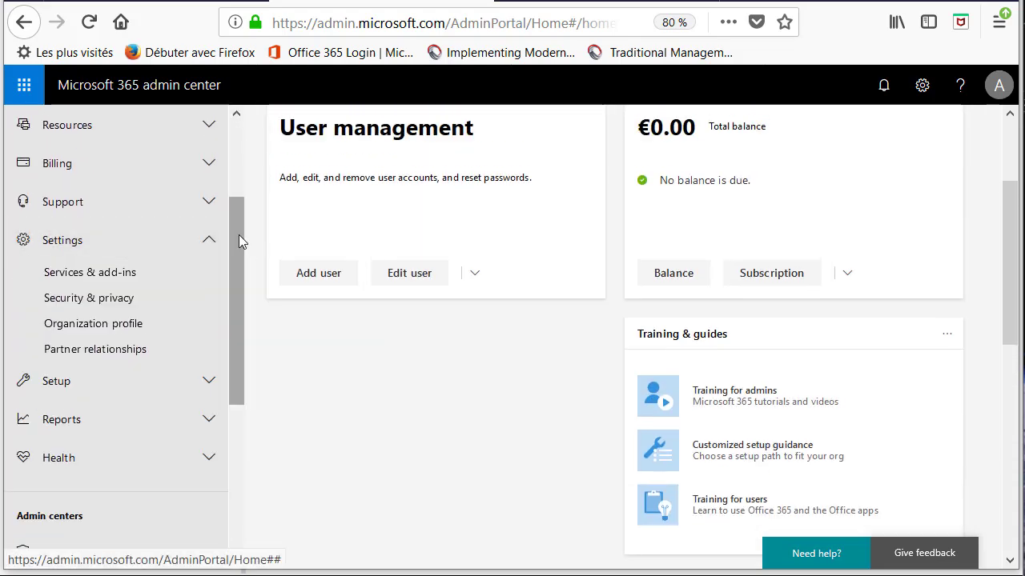
left_click(200, 382)
scroll(193, 283, "down", 2)
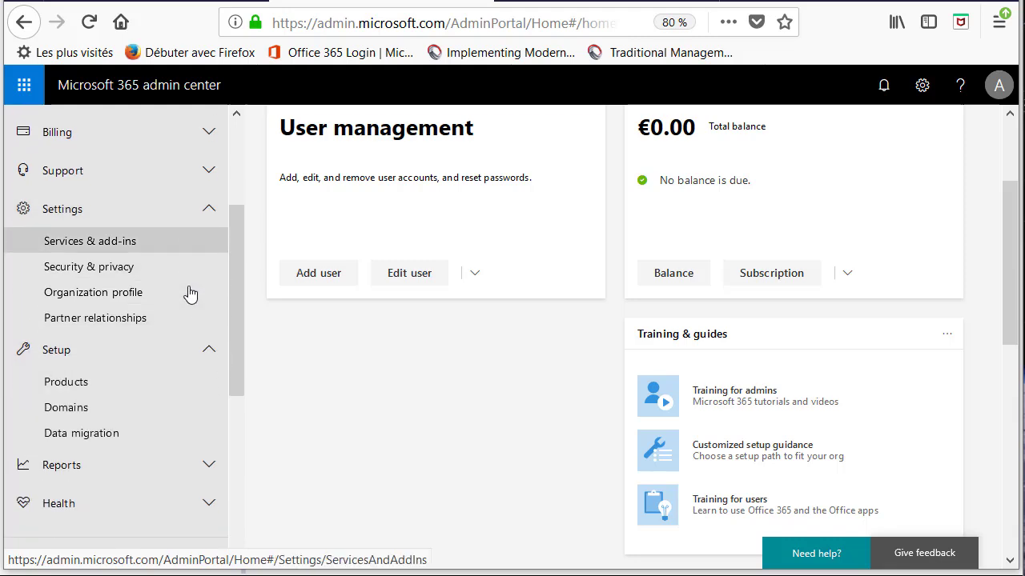
left_click(153, 431)
scroll(224, 325, "down", 2)
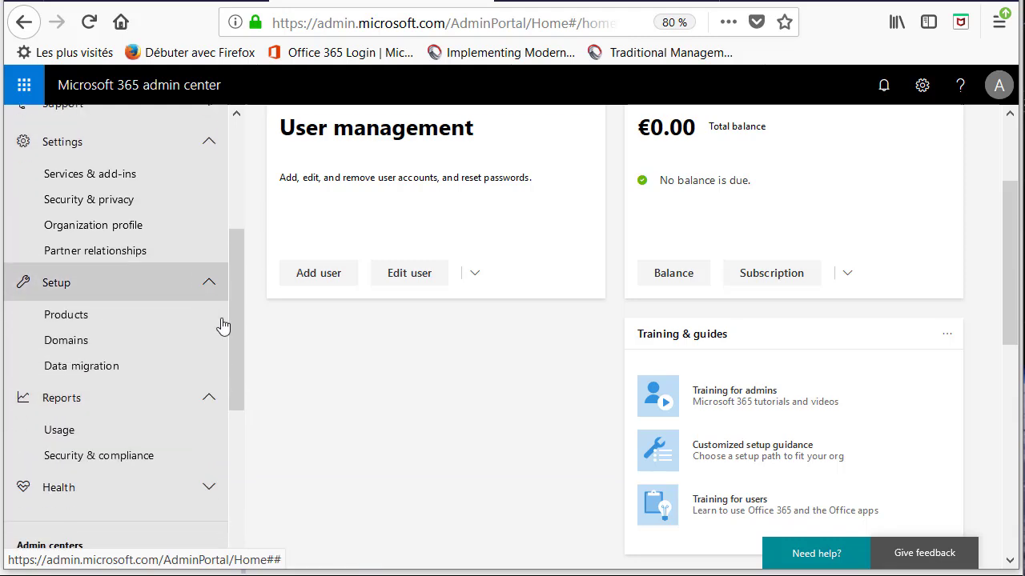
left_click(120, 433)
scroll(161, 385, "down", 2)
scroll(136, 369, "up", 3)
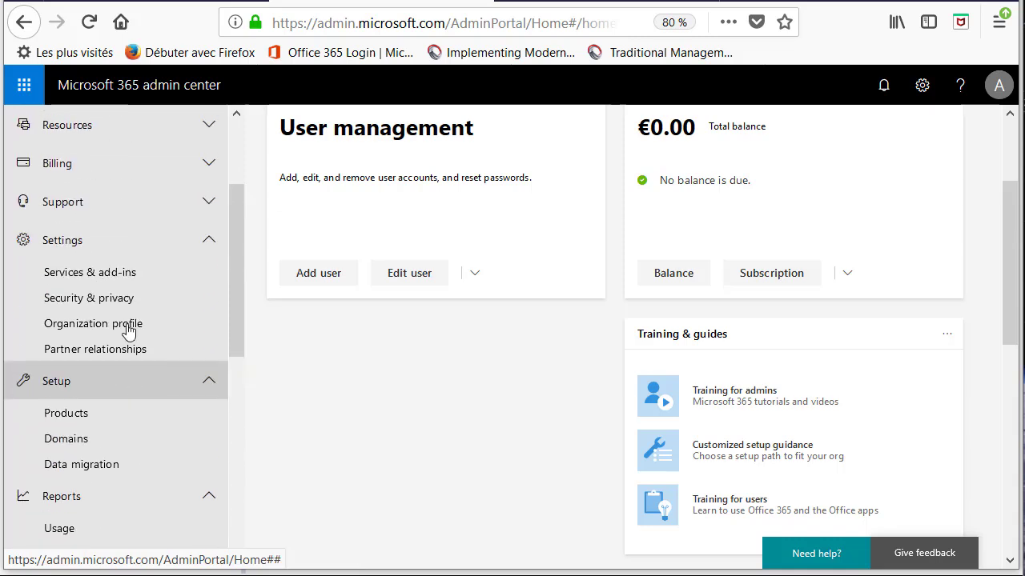
Expand the Support, Resources, Billing, Groups and Users sections and review all navigation entries.
left_click(115, 201)
scroll(170, 249, "up", 1)
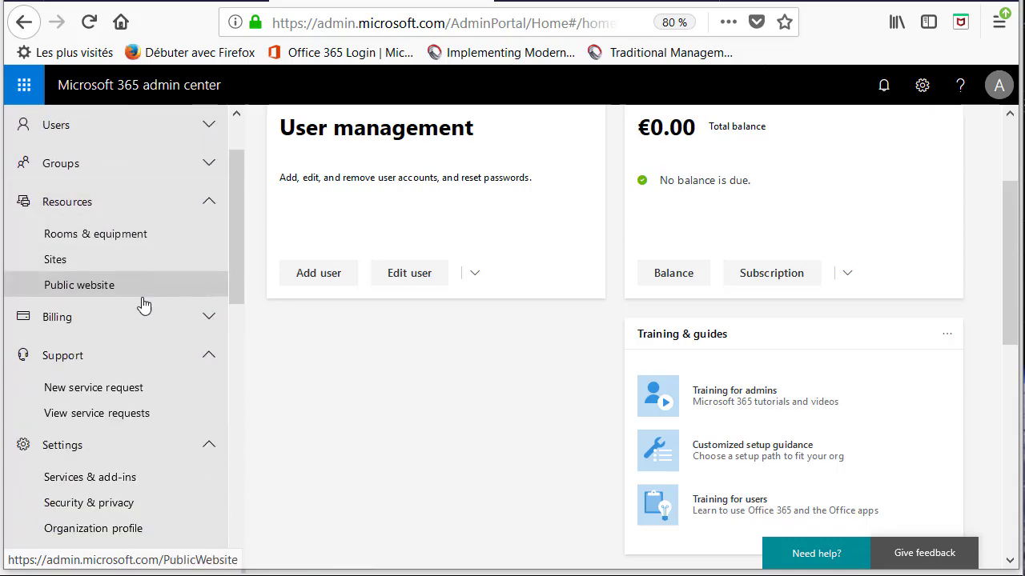
left_click(148, 316)
scroll(181, 380, "up", 2)
left_click(158, 253)
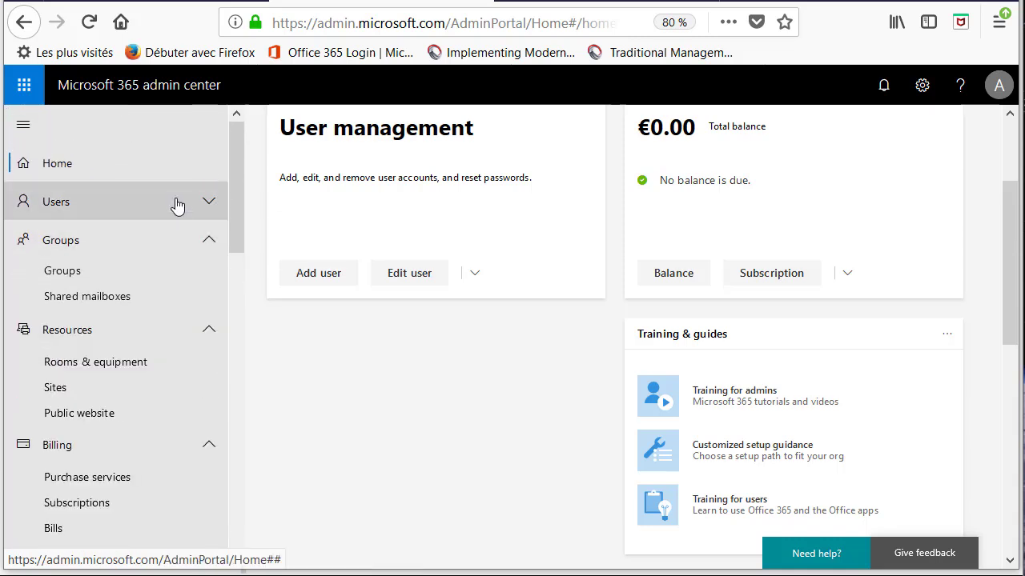
left_click(174, 206)
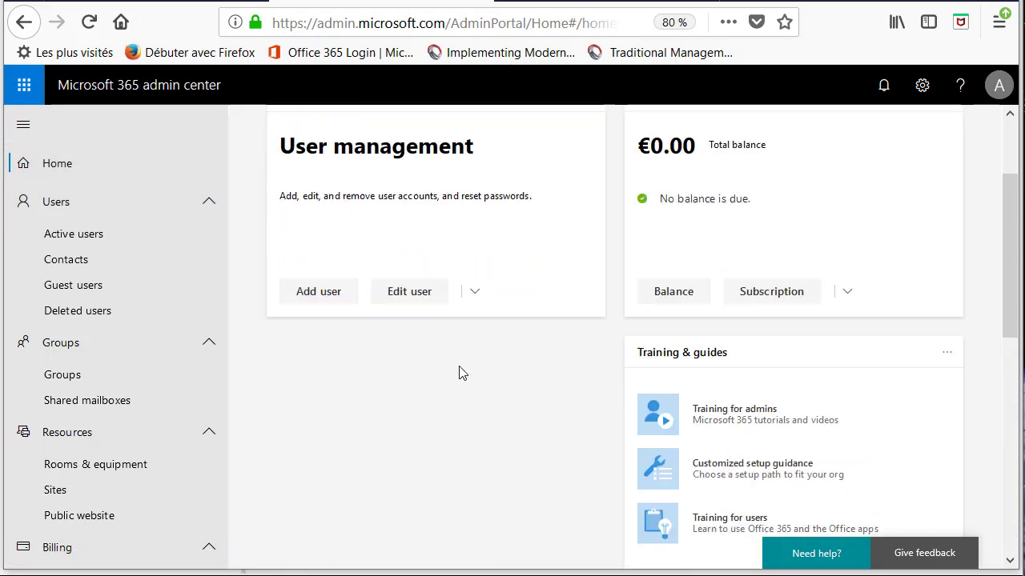
scroll(459, 370, "down", 5)
scroll(188, 312, "down", 4)
scroll(212, 332, "down", 5)
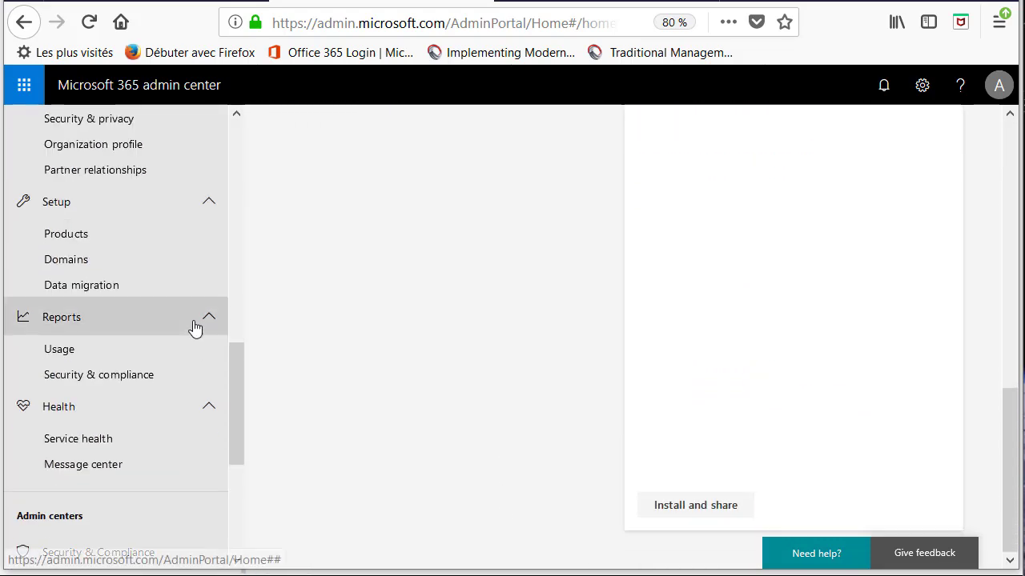
scroll(200, 328, "down", 1)
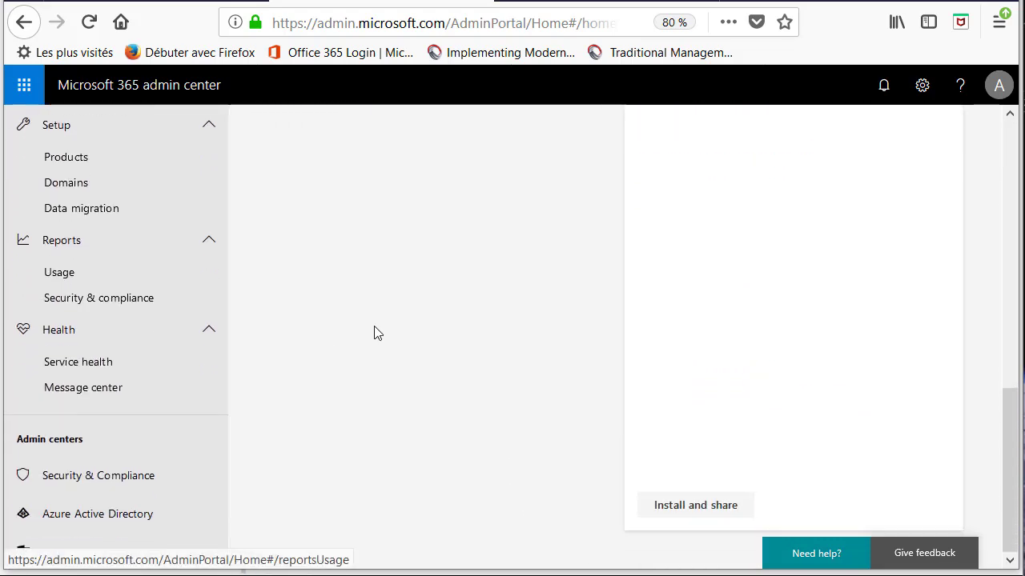
Switch to the Office 365 Enterprise E3 Trial sign-up page and examine the country selection.
left_click(592, 3)
left_click(350, 265)
scroll(521, 217, "up", 3)
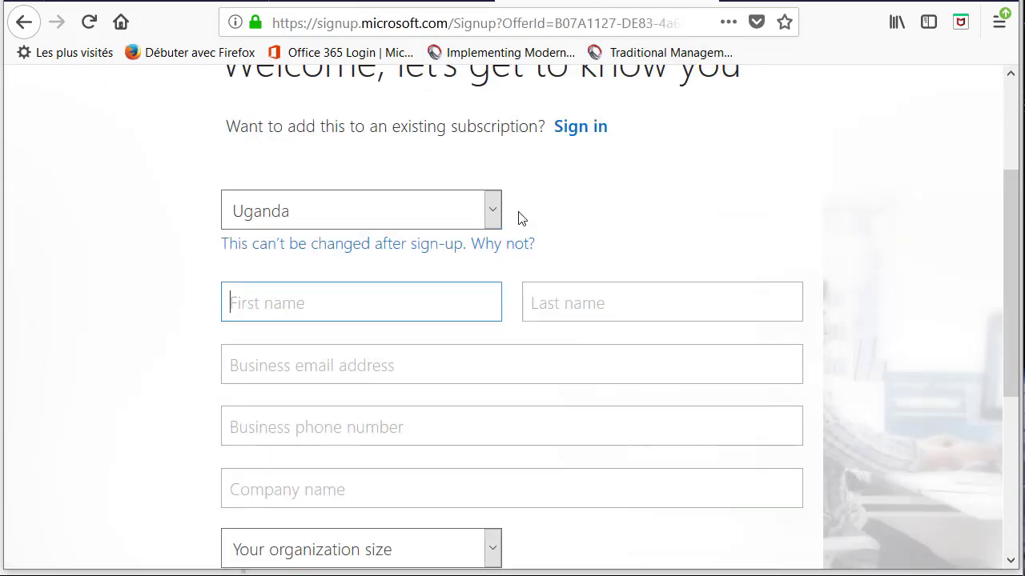
left_click(541, 244)
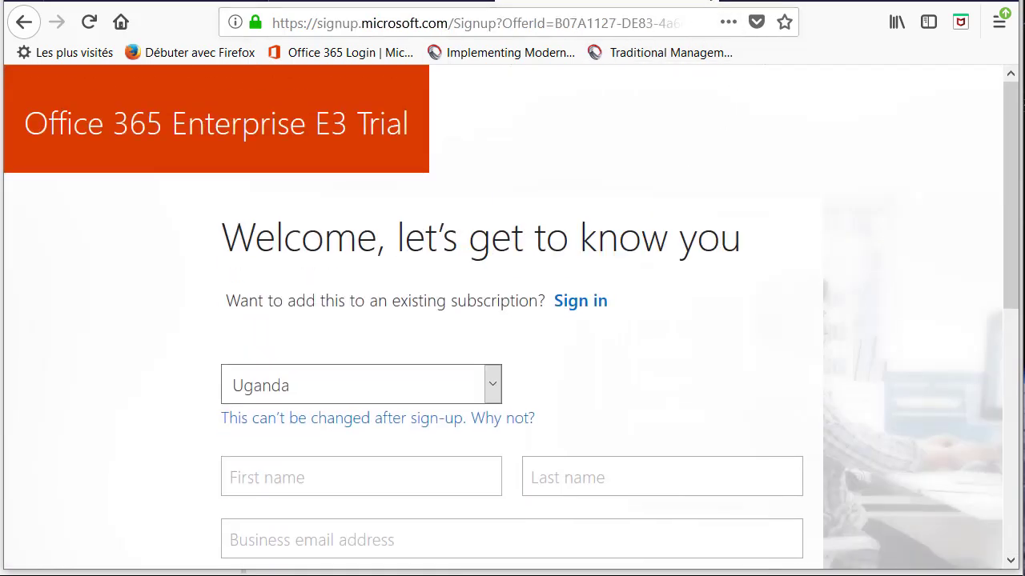
Return to the Microsoft 365 admin center and review the list of specialised admin centers in the navigation.
left_click(419, 4)
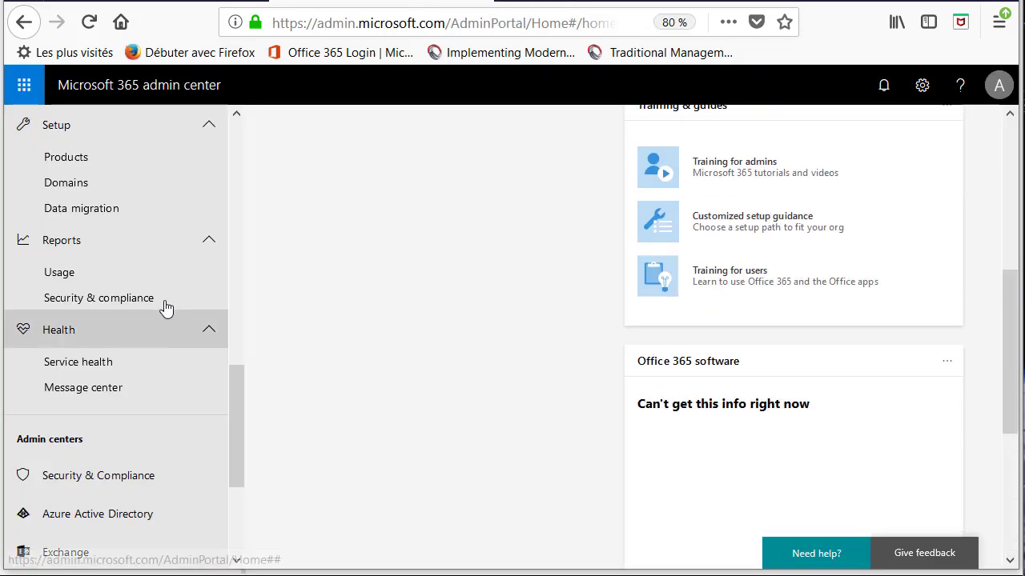
scroll(169, 307, "down", 4)
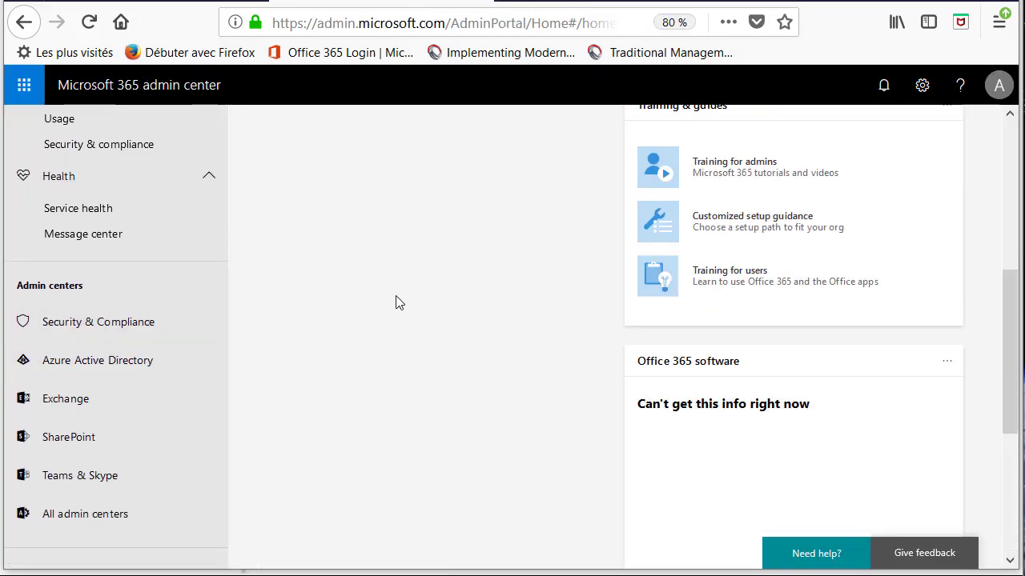
scroll(541, 313, "up", 2)
scroll(541, 314, "up", 4)
scroll(201, 178, "up", 5)
scroll(164, 201, "down", 2)
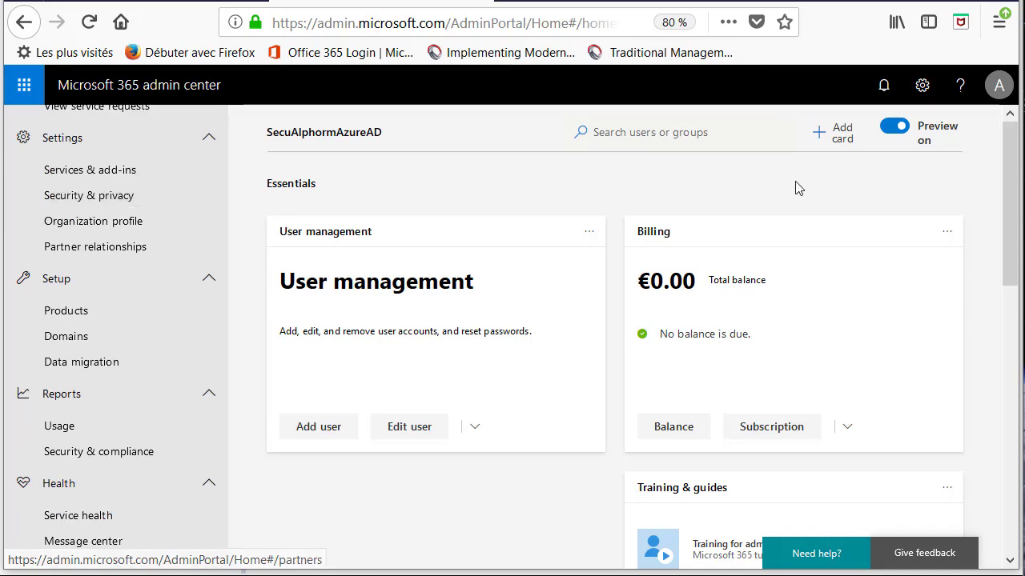
Turn off the admin center preview and expand Admin centers in the classic full navigation.
left_click(893, 130)
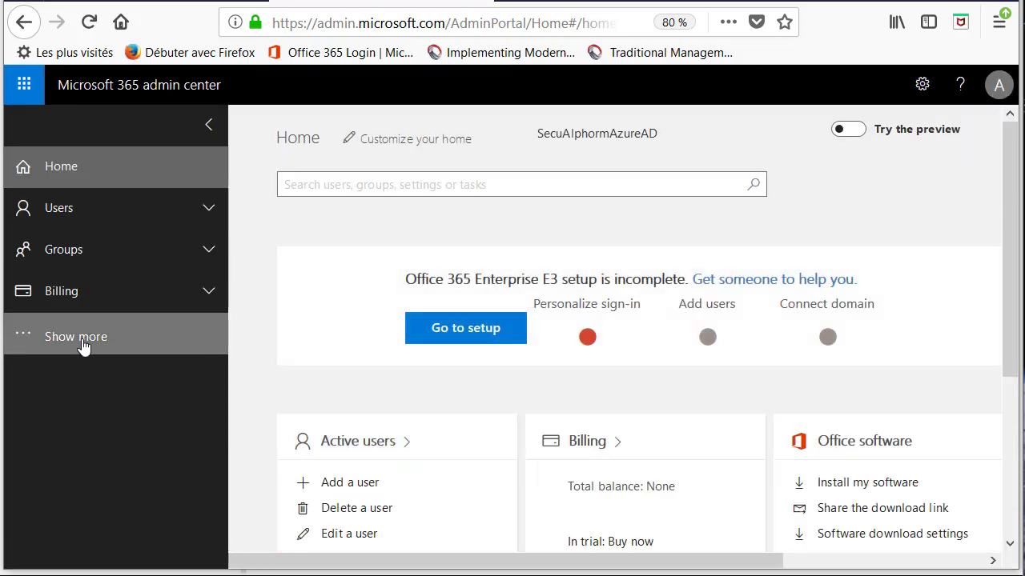
left_click(83, 346)
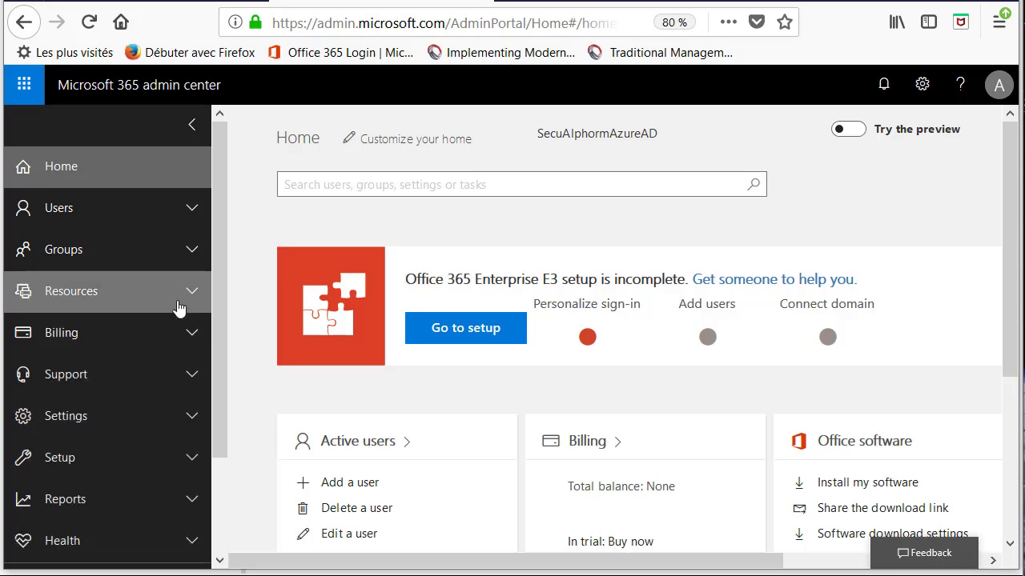
scroll(133, 503, "down", 2)
left_click(157, 477)
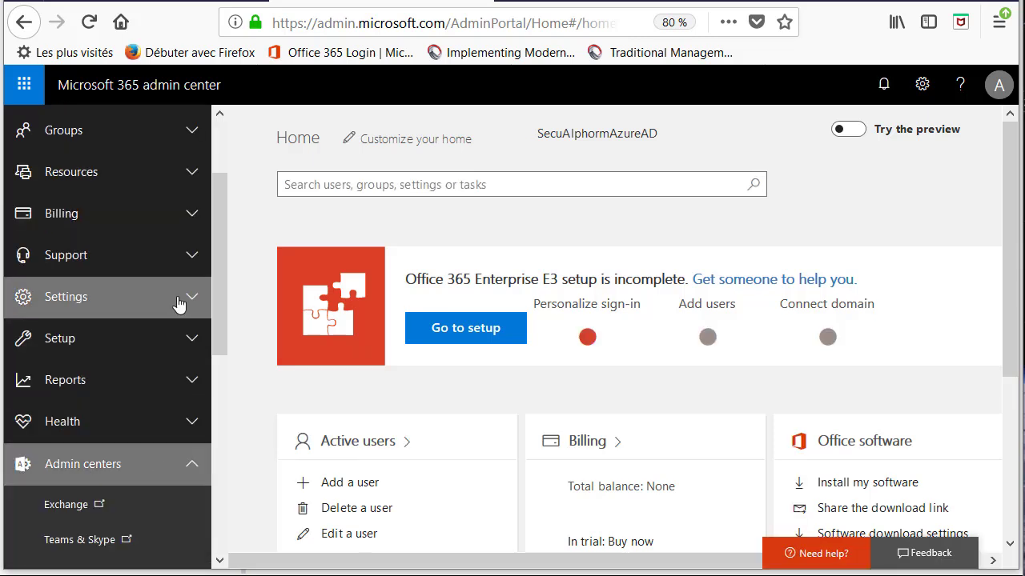
Open the Azure Active Directory admin center from the Admin centers list.
scroll(183, 320, "down", 2)
scroll(102, 513, "down", 2)
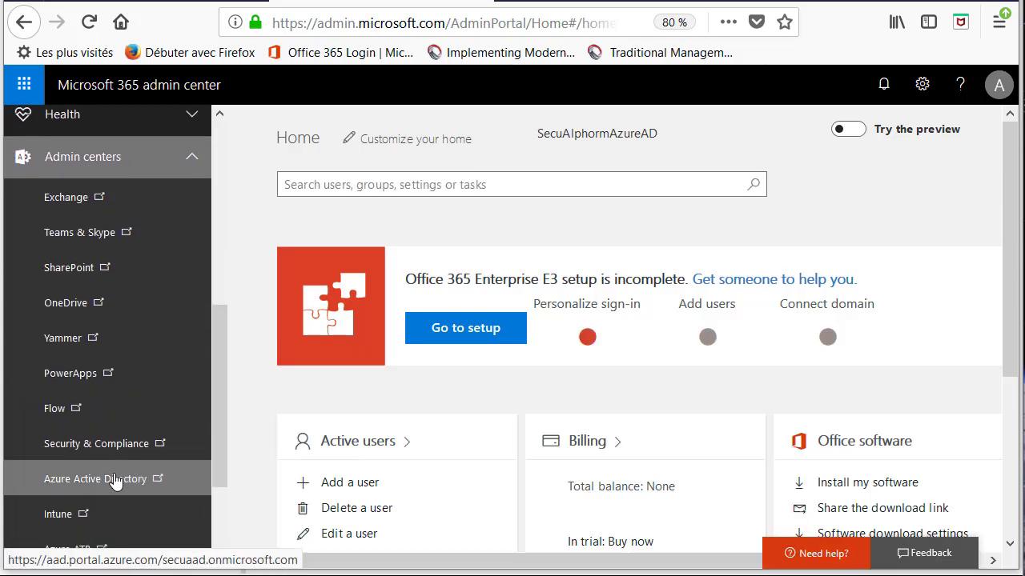
left_click(96, 482)
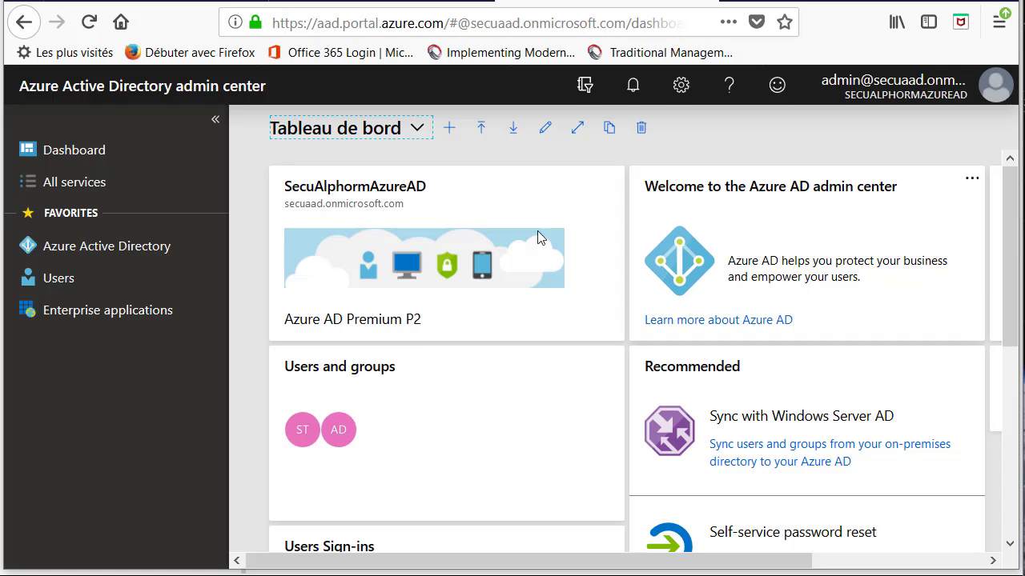
View the licensed products of the SecuAlphormAzureAD directory and return to the directory overview.
left_click(107, 248)
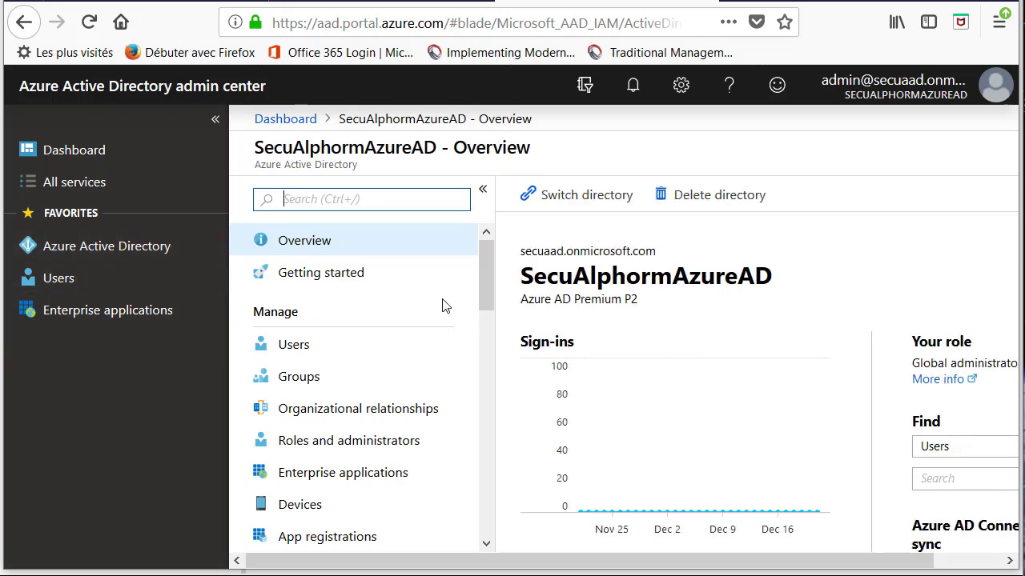
scroll(438, 319, "down", 5)
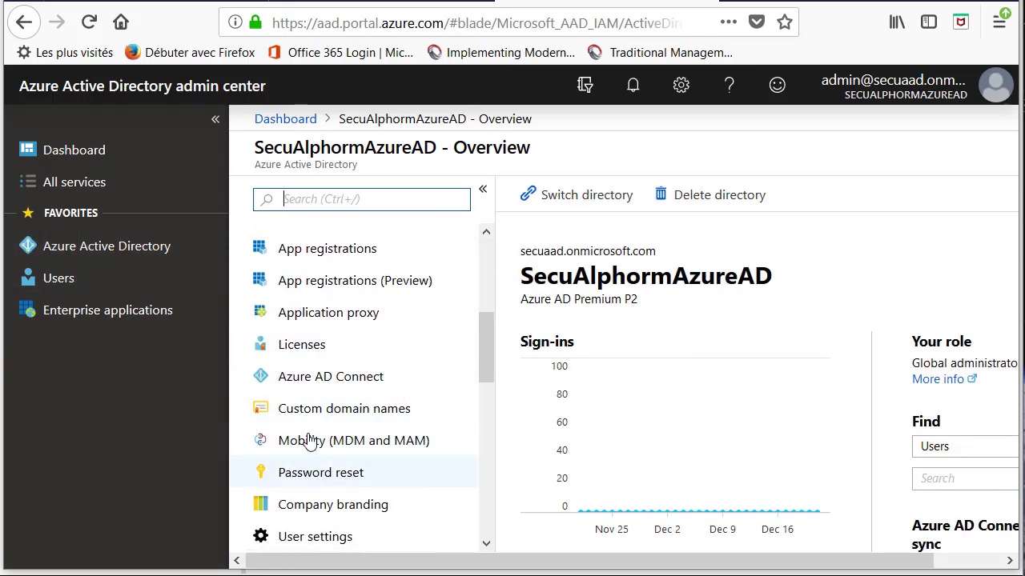
left_click(320, 351)
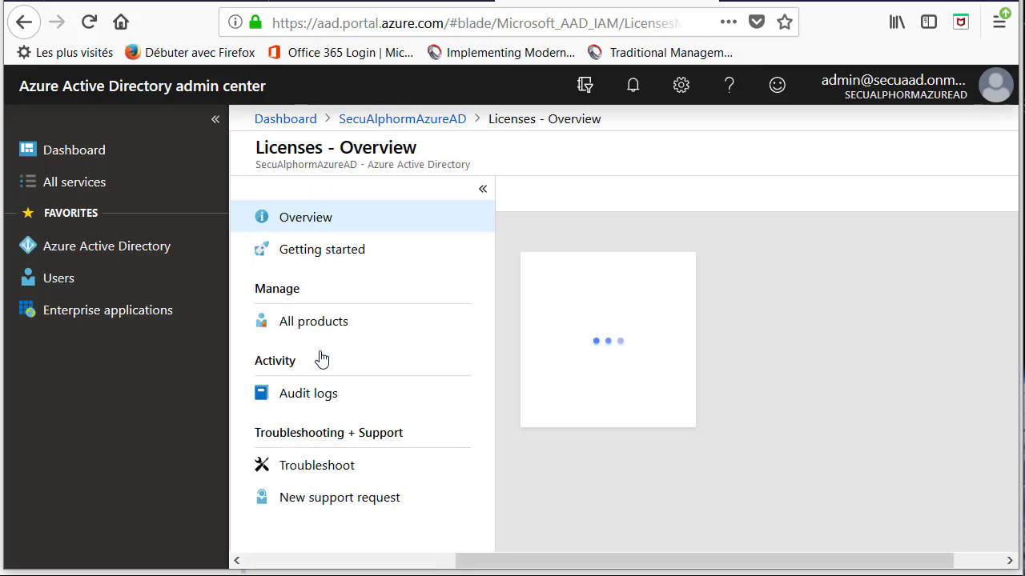
left_click(551, 246)
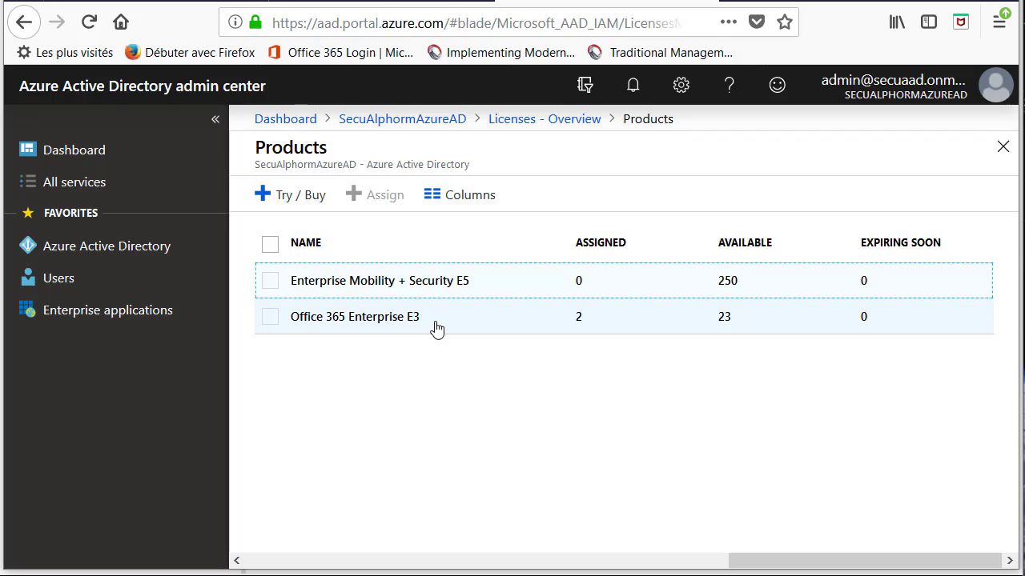
left_click(130, 251)
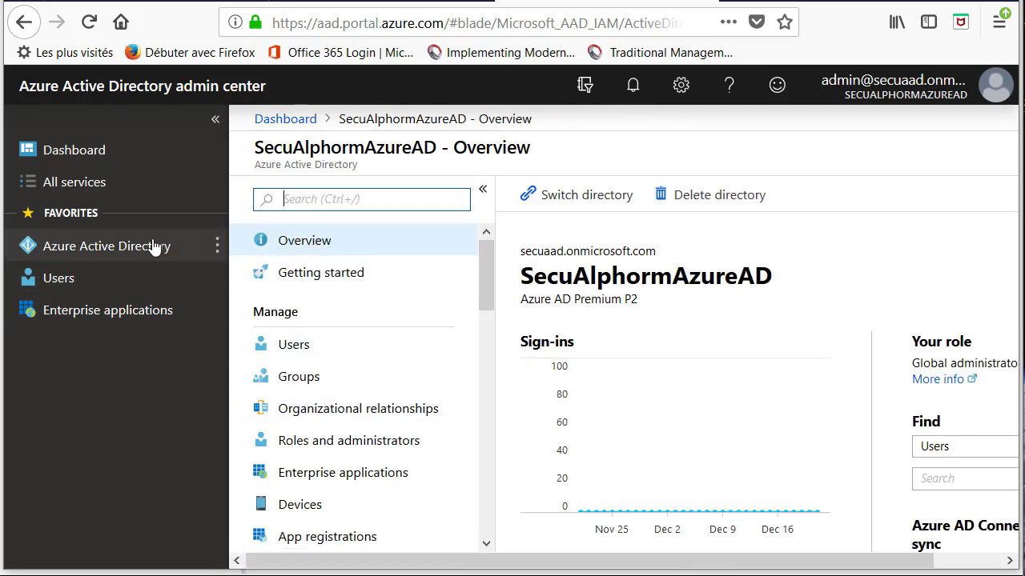
left_click(100, 252)
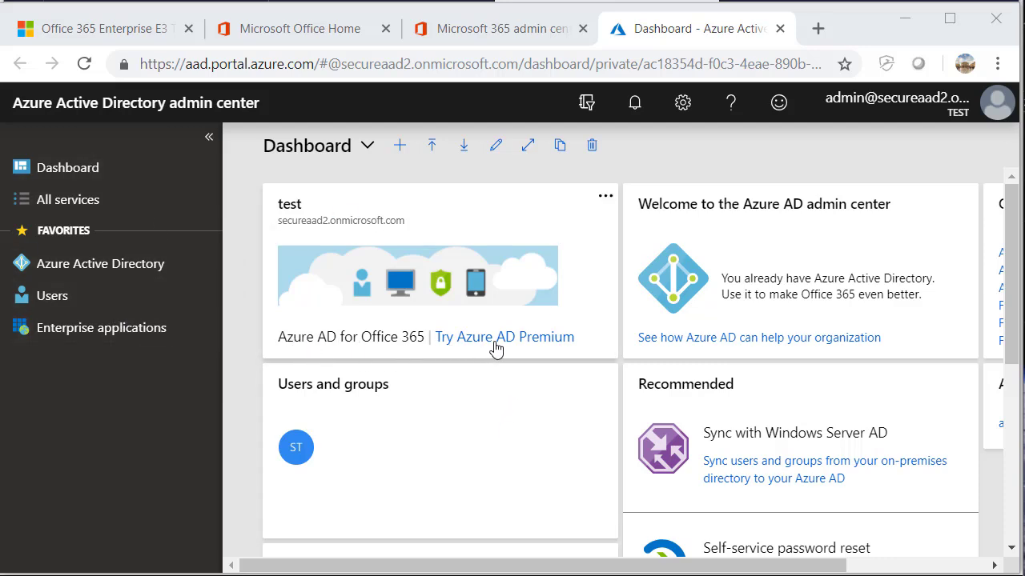
Open the Azure AD Premium trial offers for the test directory and examine the Enterprise Mobility + Security E5 and Azure AD Premium P2 plans.
left_click(522, 339)
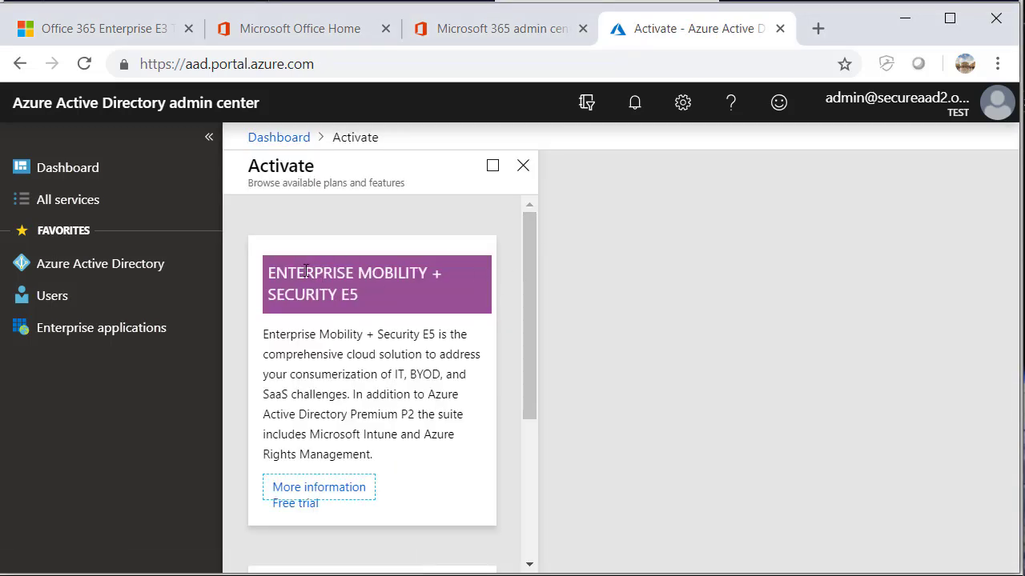
left_click_drag(305, 271, 385, 288)
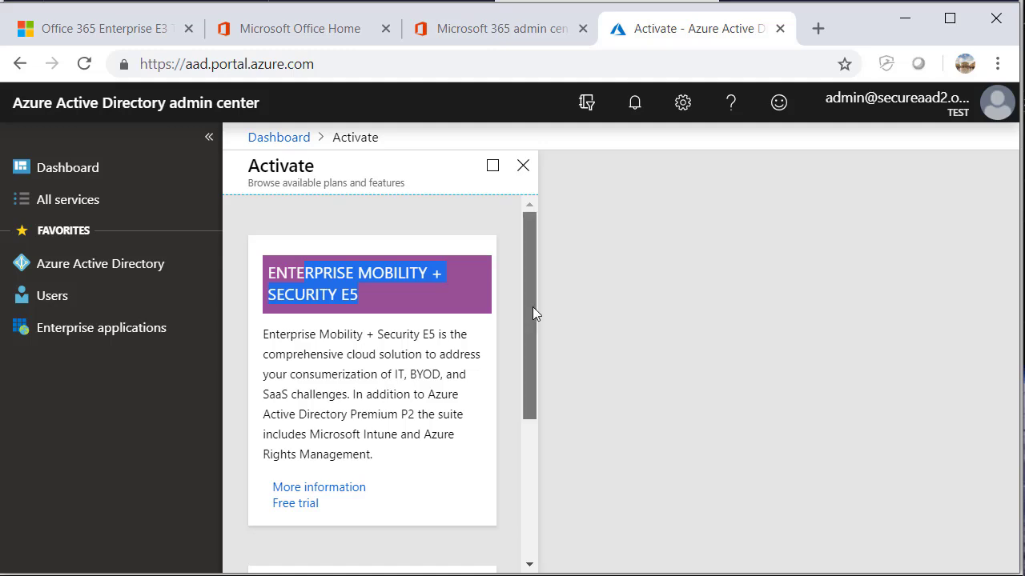
scroll(535, 314, "down", 1)
left_click_drag(314, 361, 429, 362)
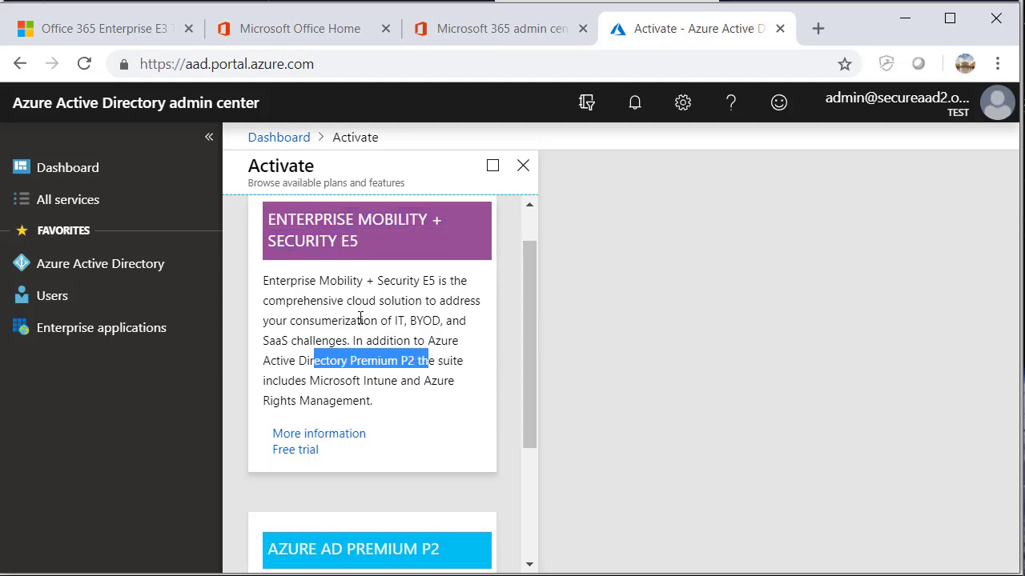
left_click_drag(321, 320, 402, 325)
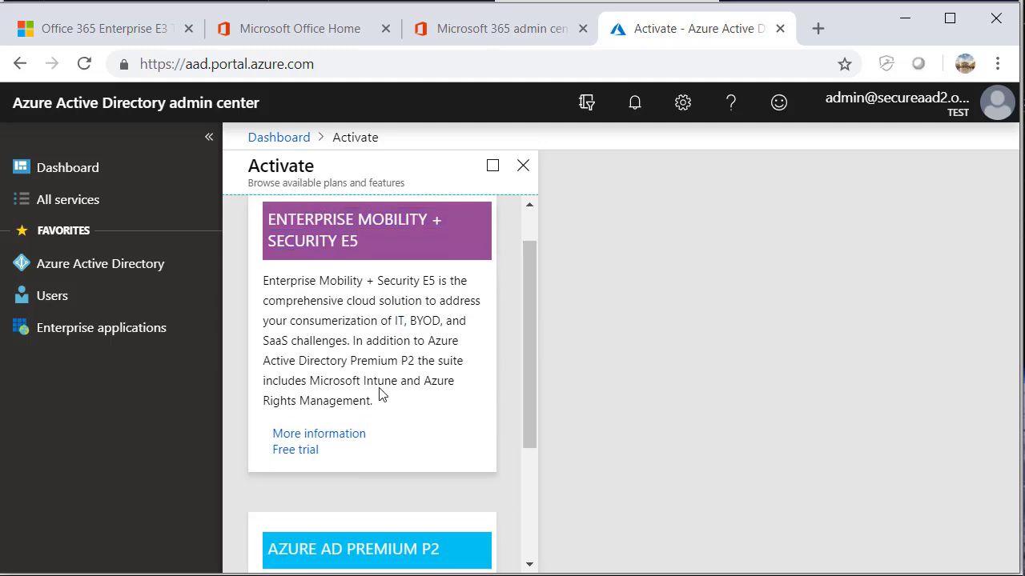
left_click_drag(379, 393, 418, 352)
left_click(404, 320)
scroll(410, 292, "down", 3)
left_click(416, 352)
scroll(416, 352, "up", 1)
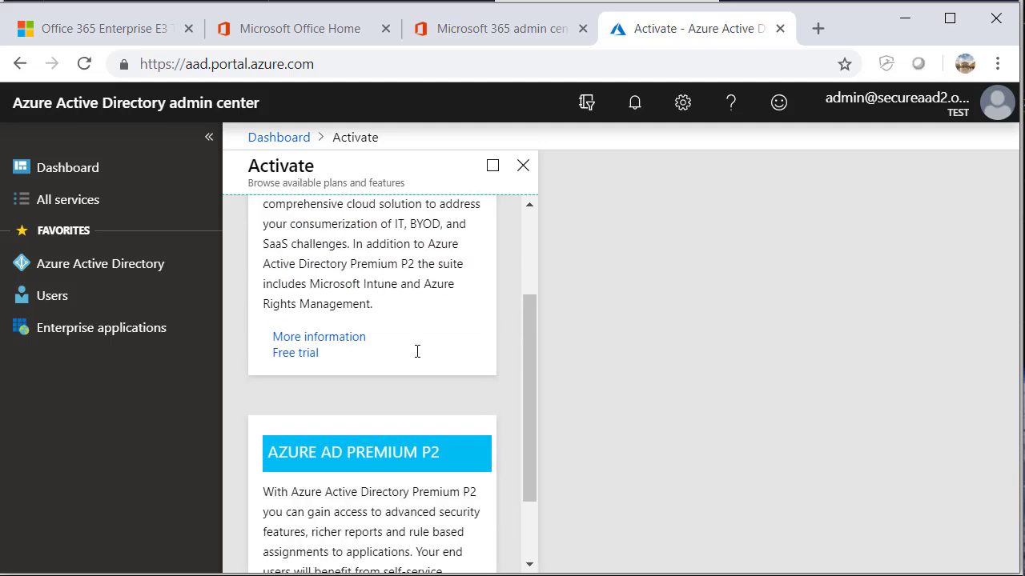
scroll(417, 352, "up", 2)
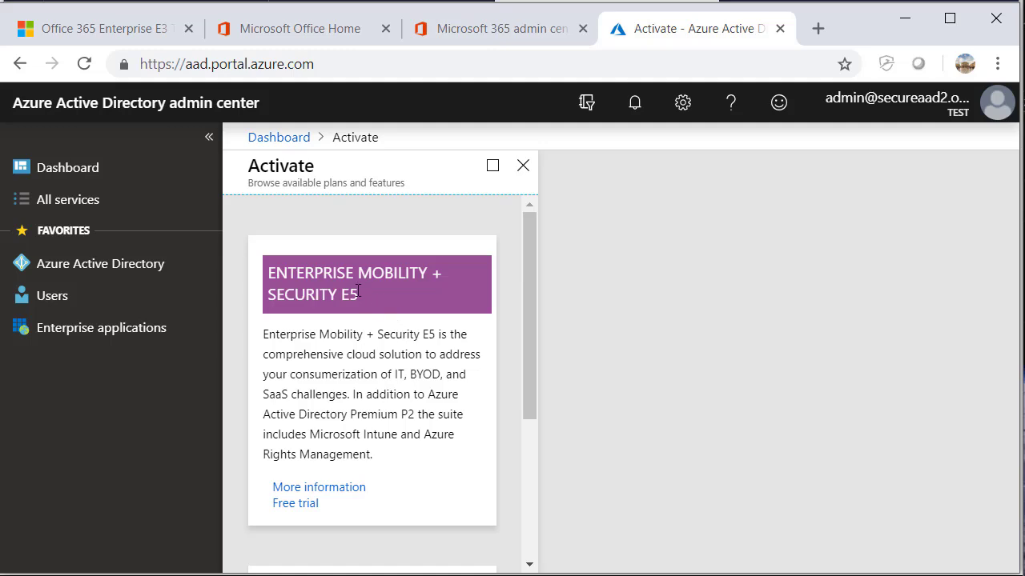
Activate the Enterprise Mobility + Security E5 free trial for the test directory and close the activation pane.
left_click_drag(357, 291, 280, 267)
left_click(412, 414)
left_click_drag(412, 414, 265, 420)
left_click(312, 417)
left_click(302, 506)
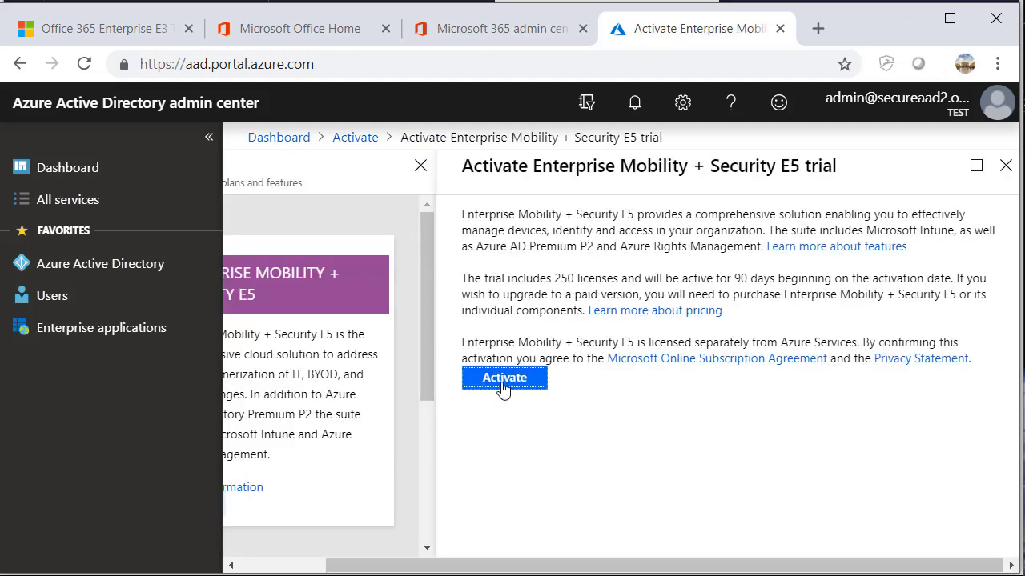
left_click(503, 387)
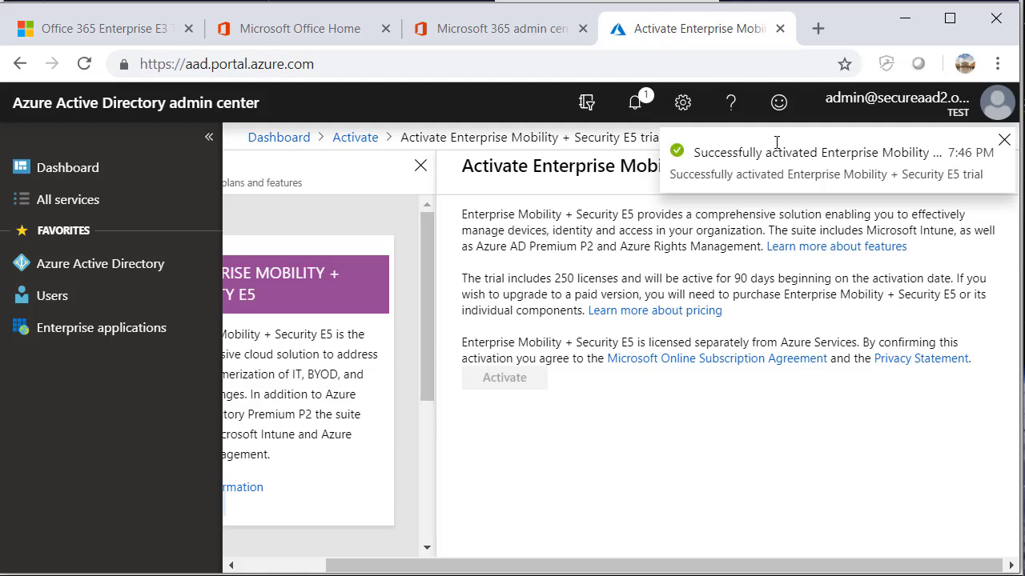
left_click(1004, 140)
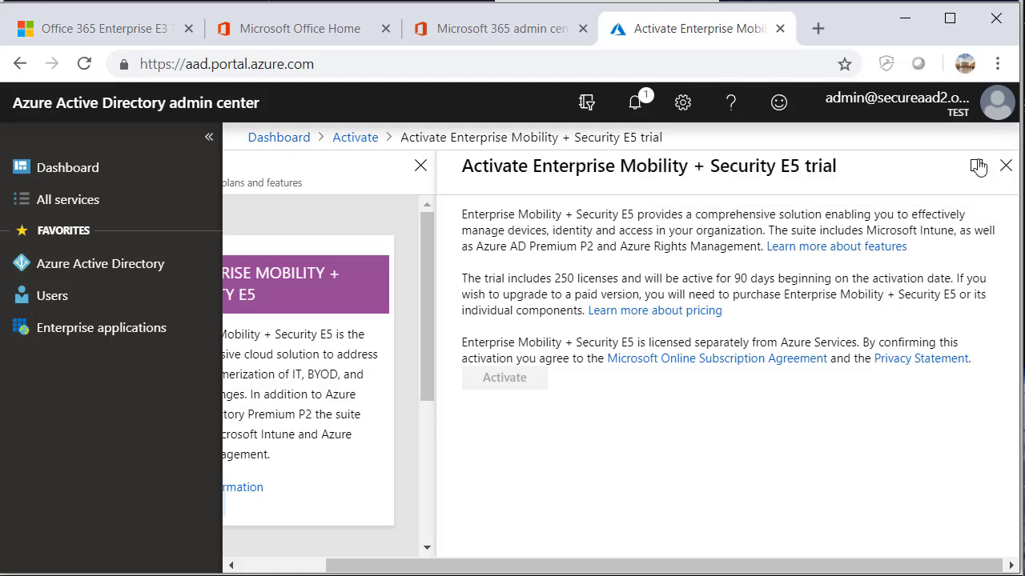
left_click(1006, 167)
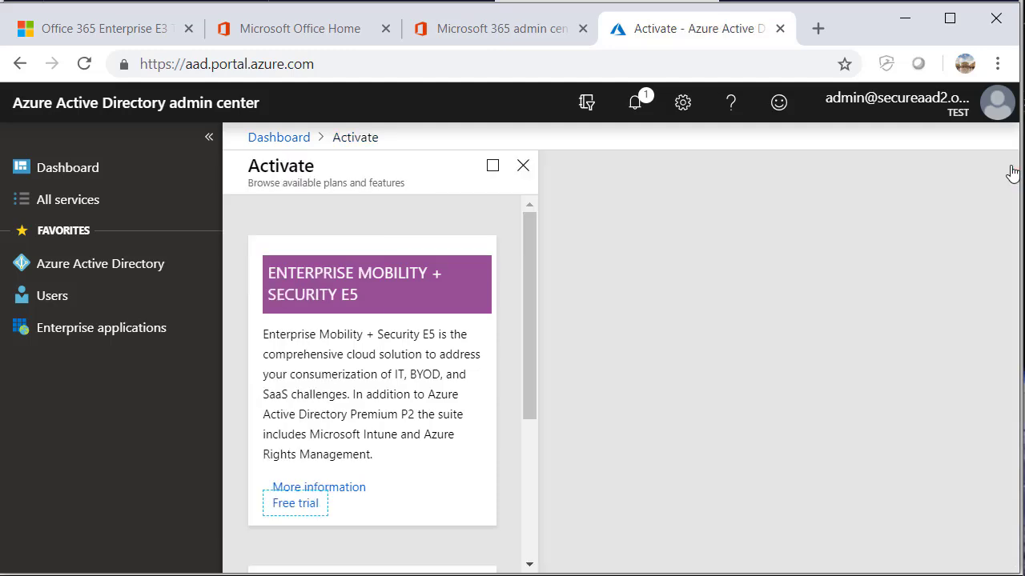
Switch to the Firefox window and open the licensed products of the SecuAlphormAzureAD directory.
left_click(908, 24)
left_click(829, 290)
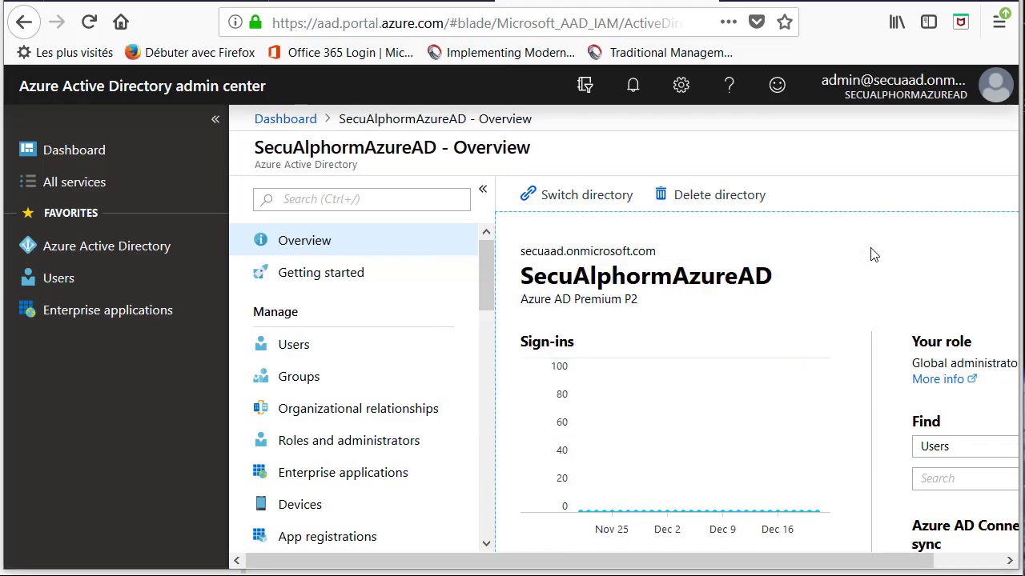
left_click(118, 253)
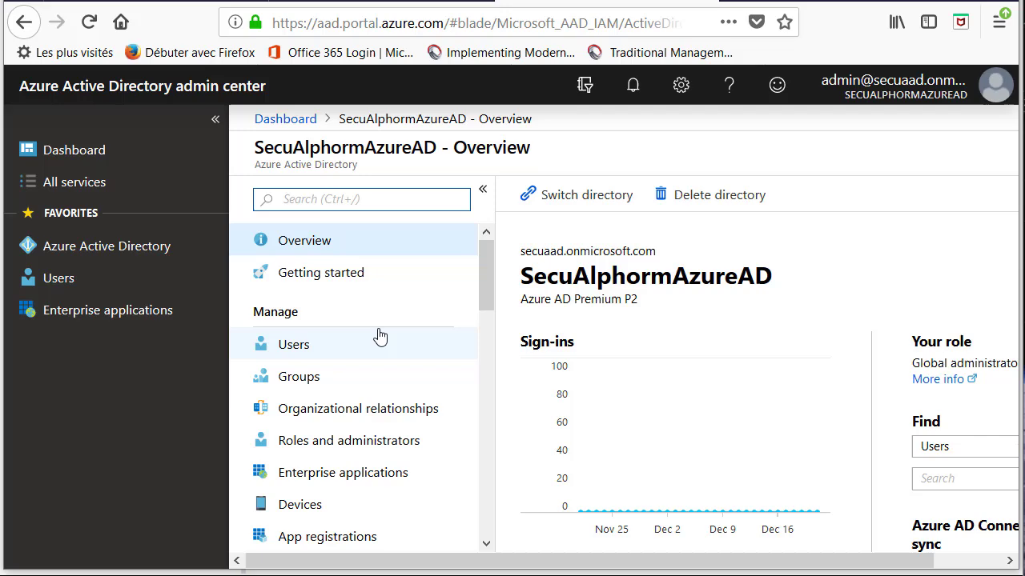
scroll(380, 336, "down", 6)
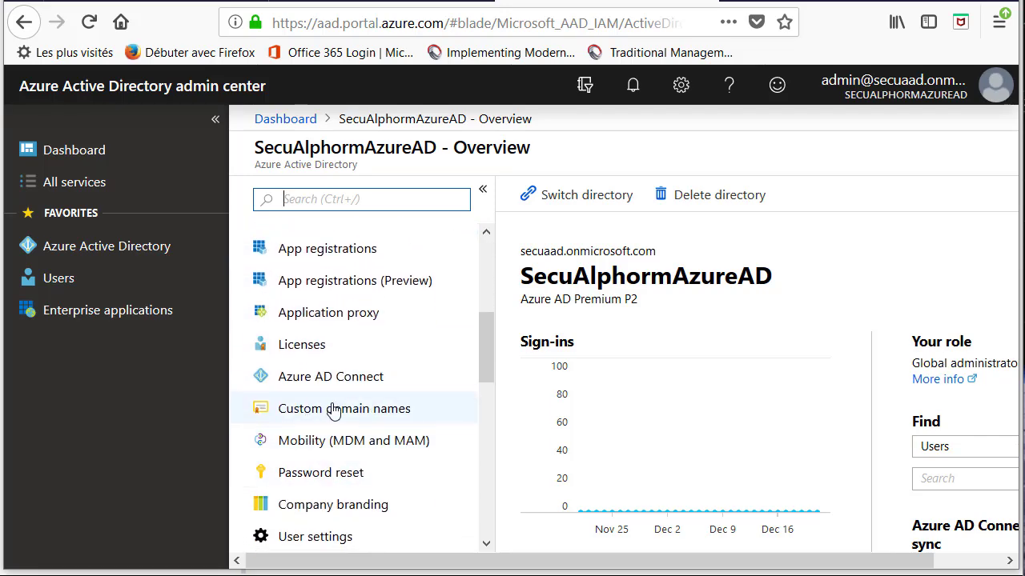
left_click(309, 345)
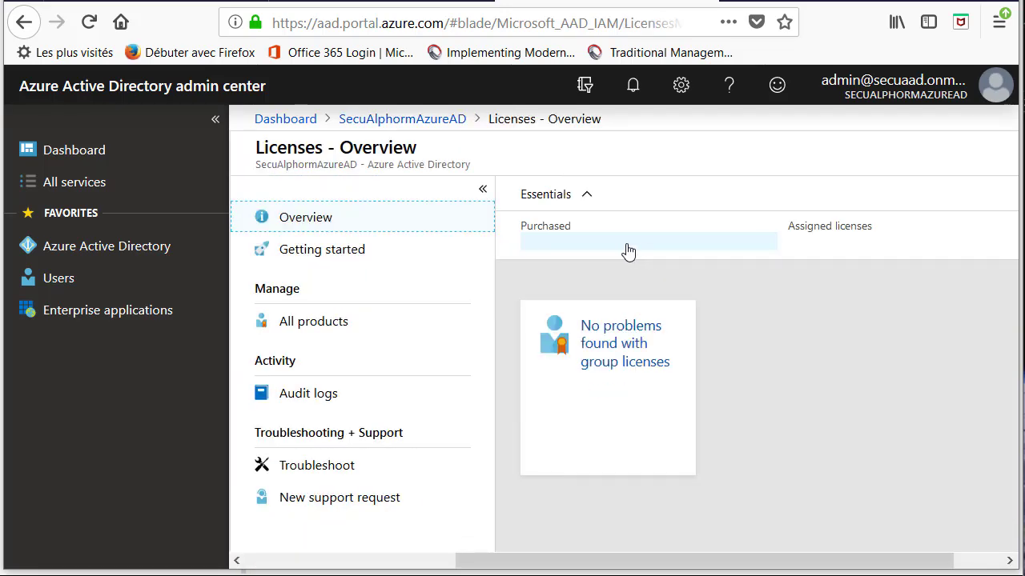
left_click(551, 252)
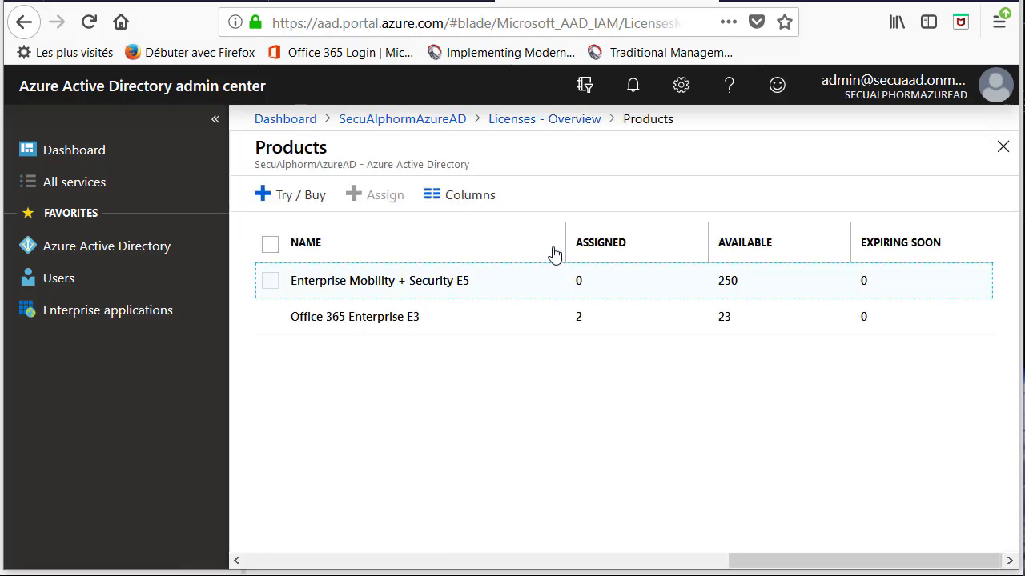
Examine the service plan details of the Enterprise Mobility + Security E5 product.
left_click(364, 294)
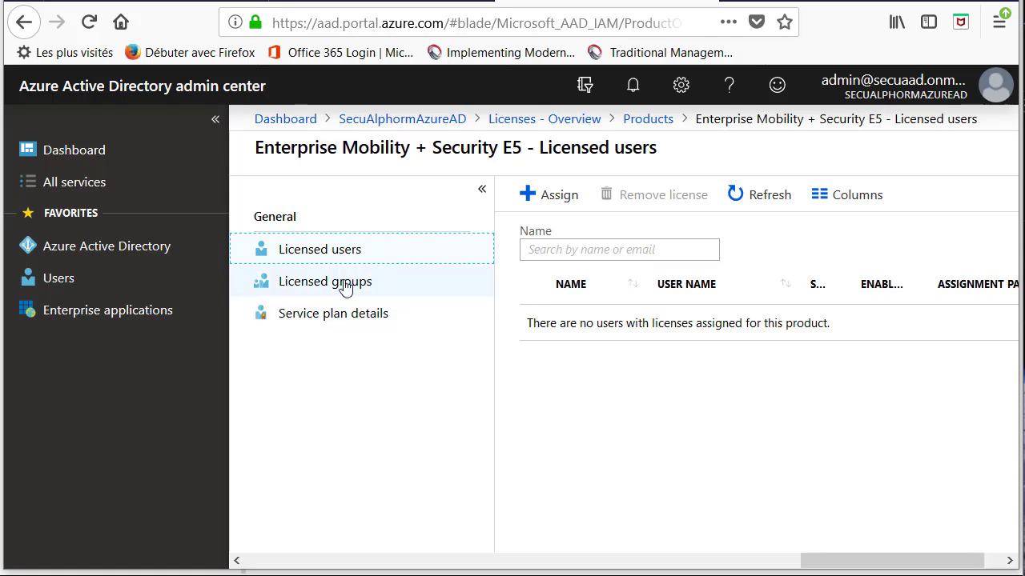
left_click(344, 320)
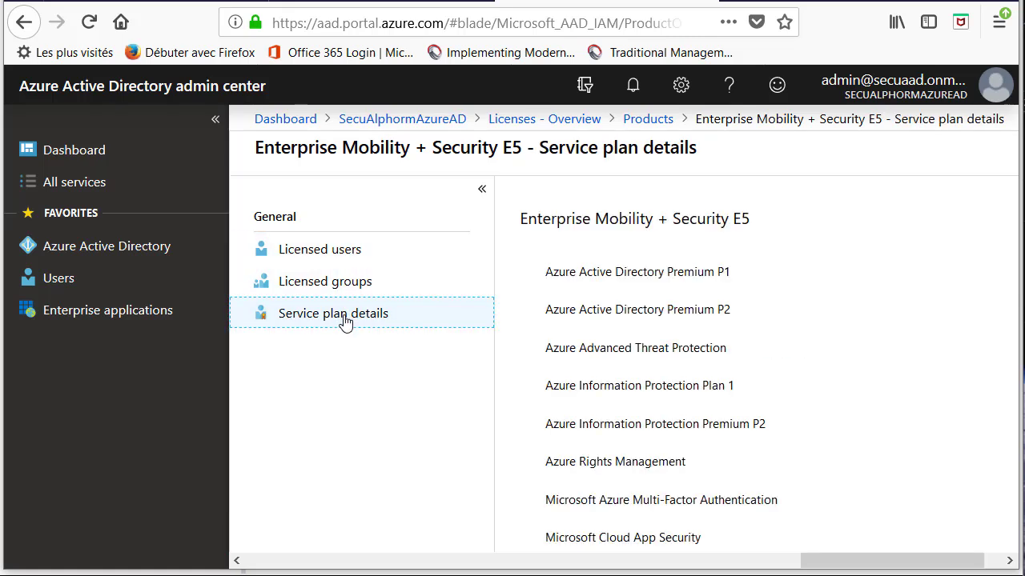
mouse_move(543, 316)
left_mouse_down()
mouse_move(727, 325)
mouse_move(695, 311)
mouse_move(551, 310)
left_mouse_up()
left_click(669, 315)
left_click(561, 309)
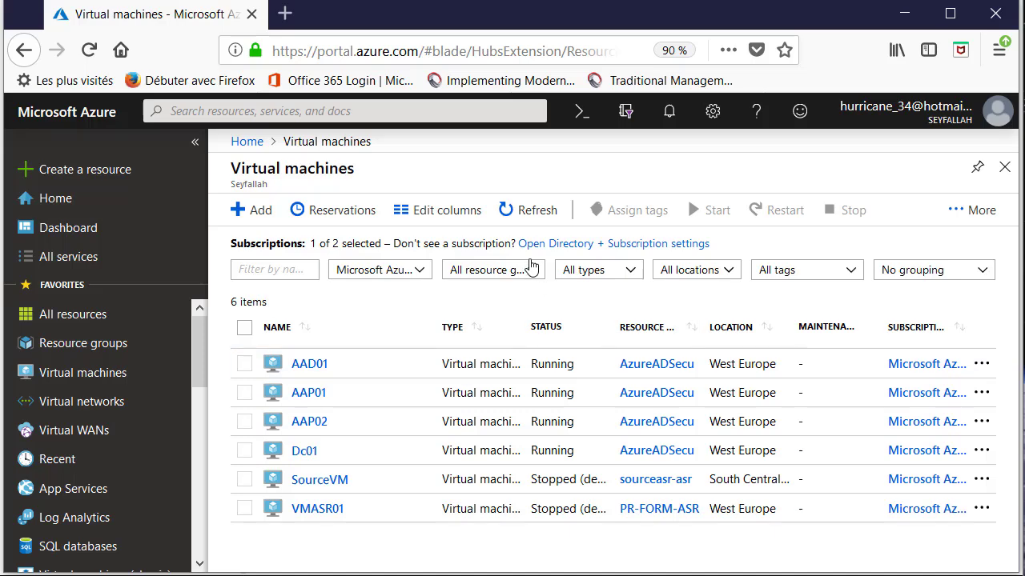
Filter the virtual machines list to the AzureADSecu resource group only.
left_click(526, 273)
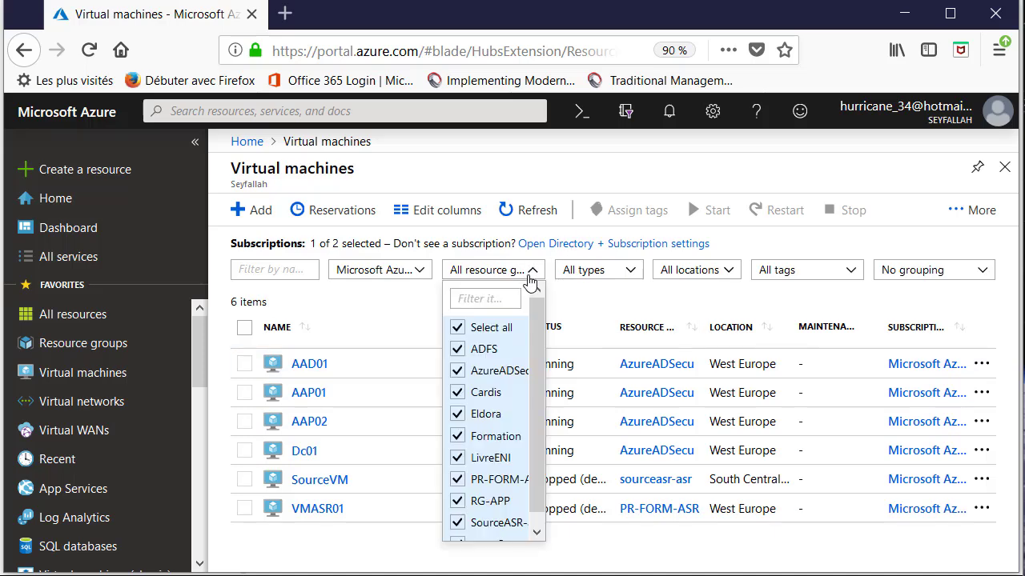
left_click(457, 327)
left_click(458, 371)
left_click(393, 537)
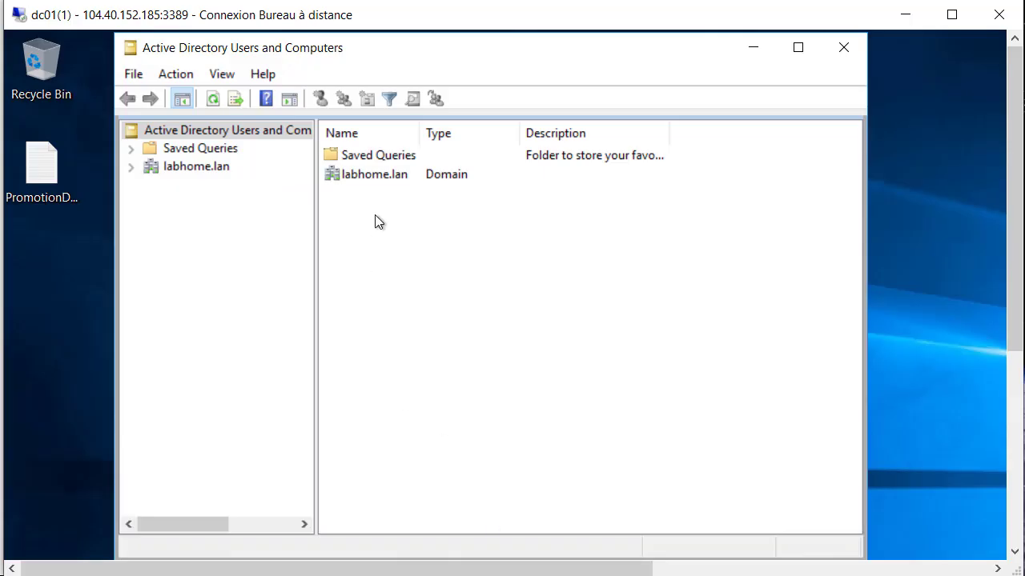
In Active Directory Users and Computers on dc01, open the Users container of the labhome.lan domain.
left_click(379, 178)
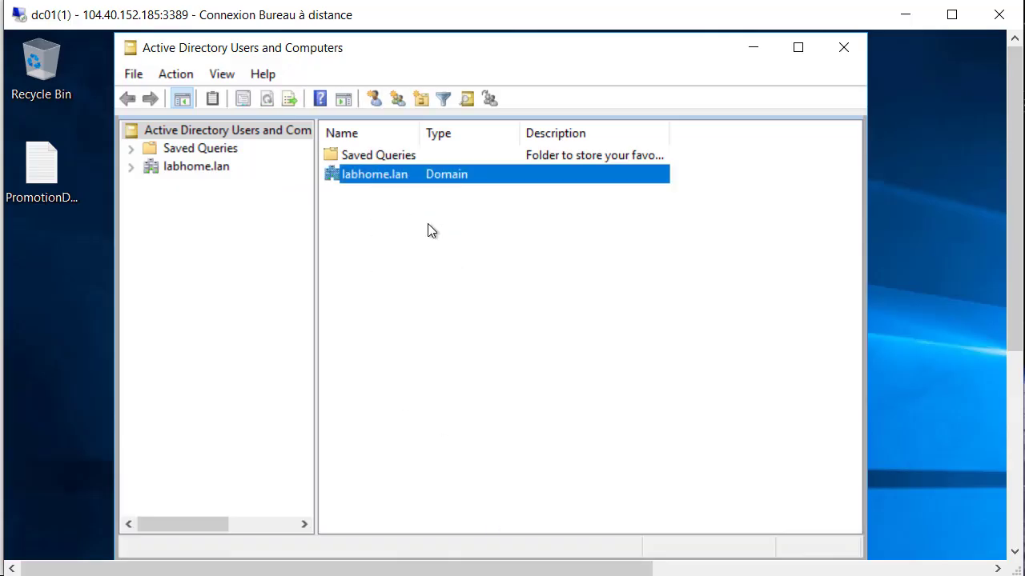
double_click(372, 172)
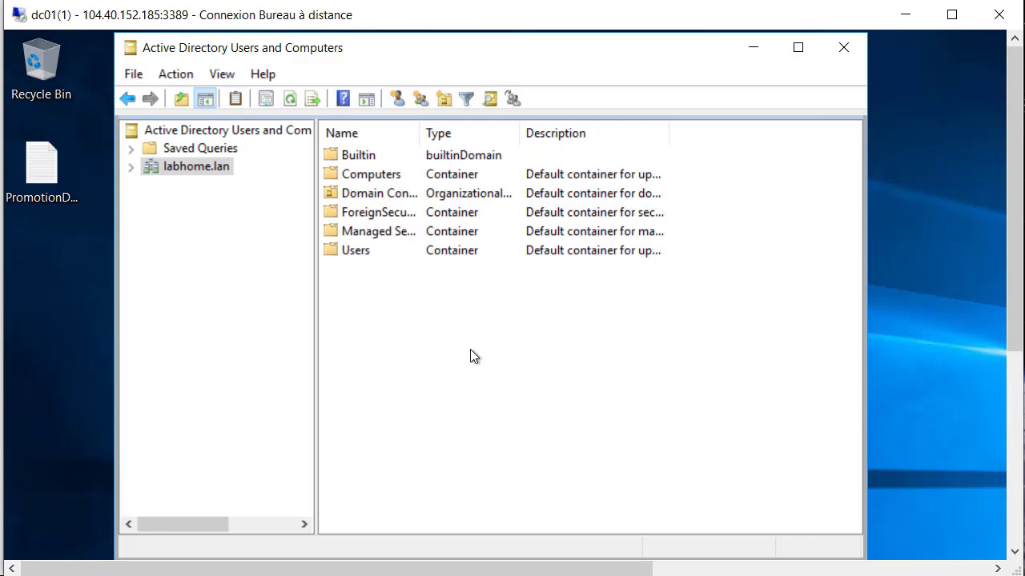
double_click(386, 253)
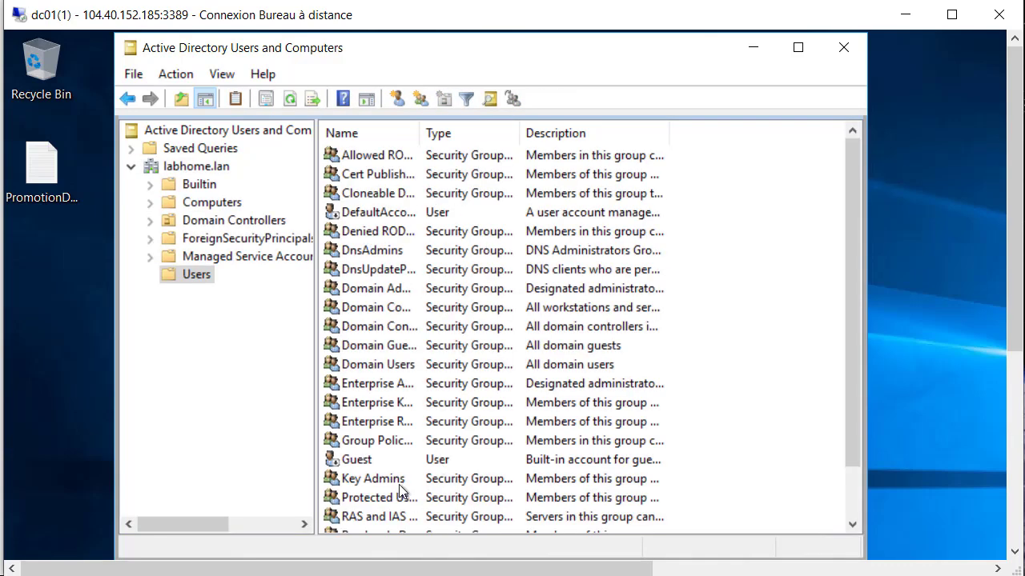
scroll(401, 481, "down", 1)
Examine the logon names in the built-in administrator account's properties, then close them.
double_click(352, 516)
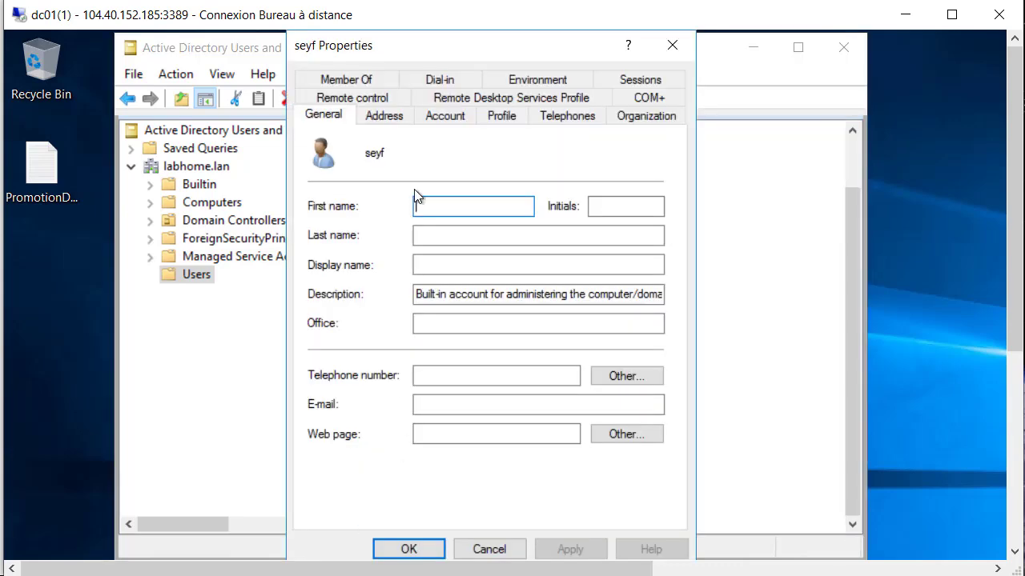
left_click(444, 118)
left_click(320, 209)
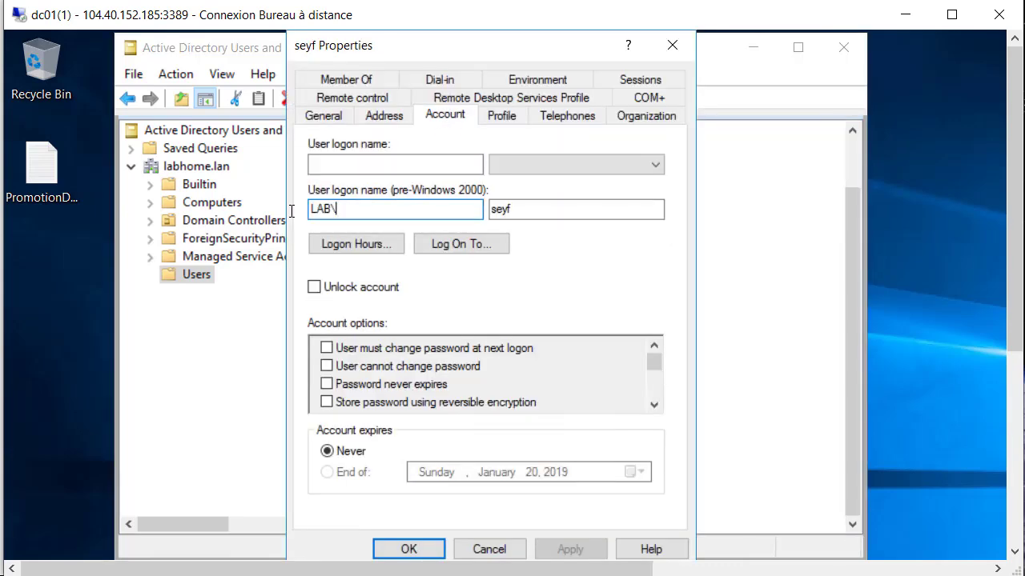
key("Tab")
left_click(537, 212)
left_click(672, 48)
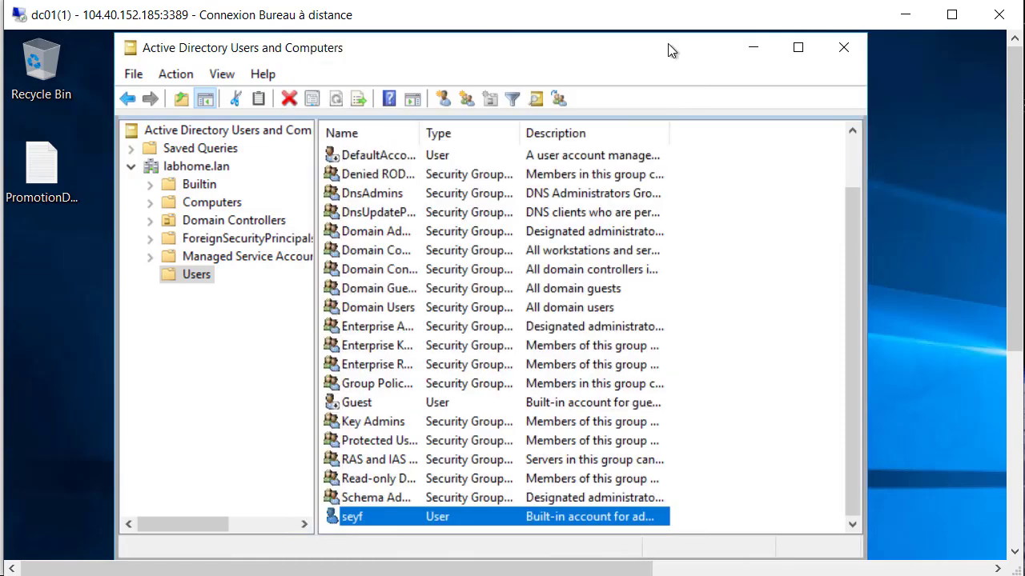
Create an organizational unit named FR directly under the labhome.lan domain.
left_click(232, 256)
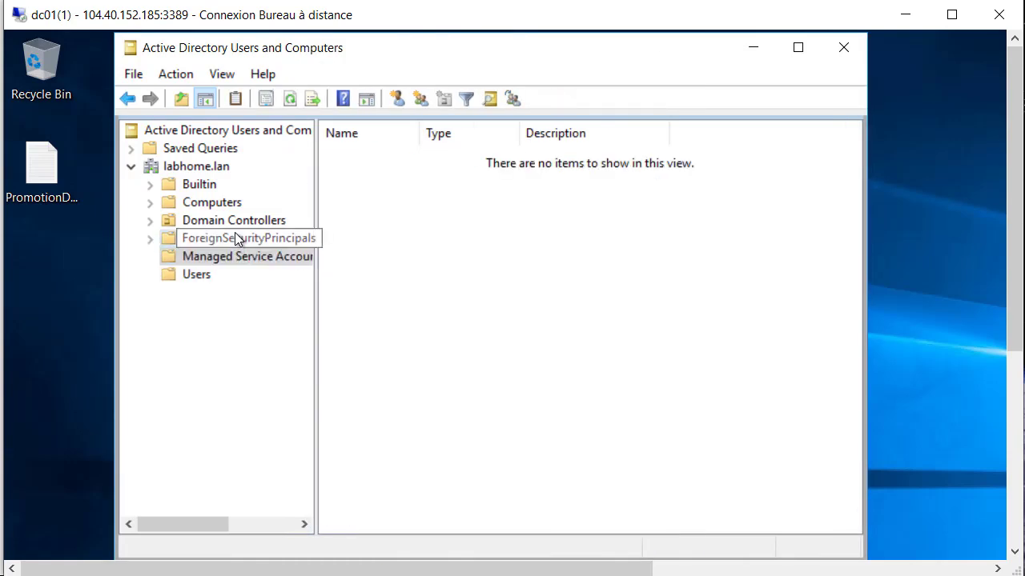
left_click(233, 223)
left_click(205, 166)
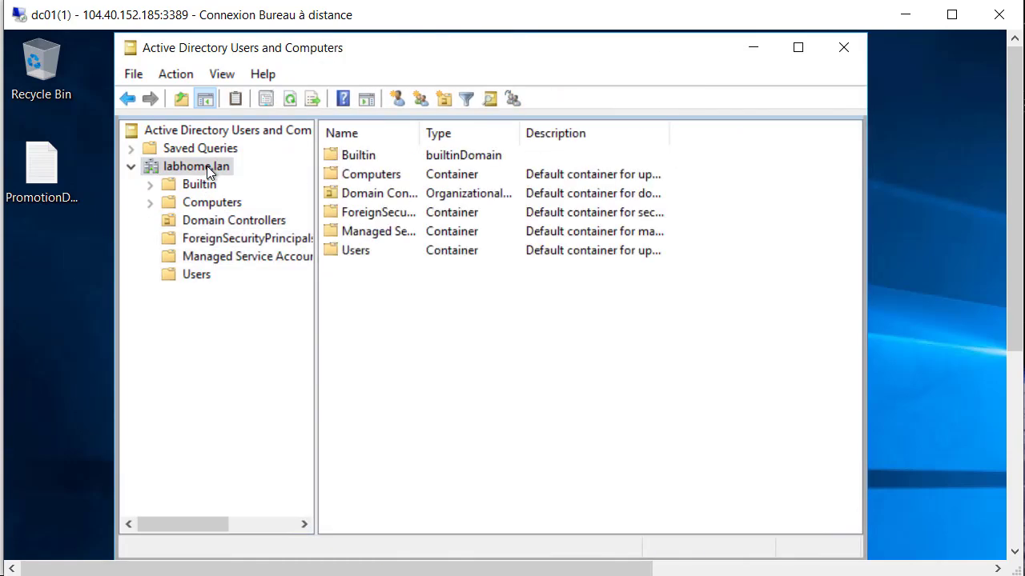
right_click(185, 167)
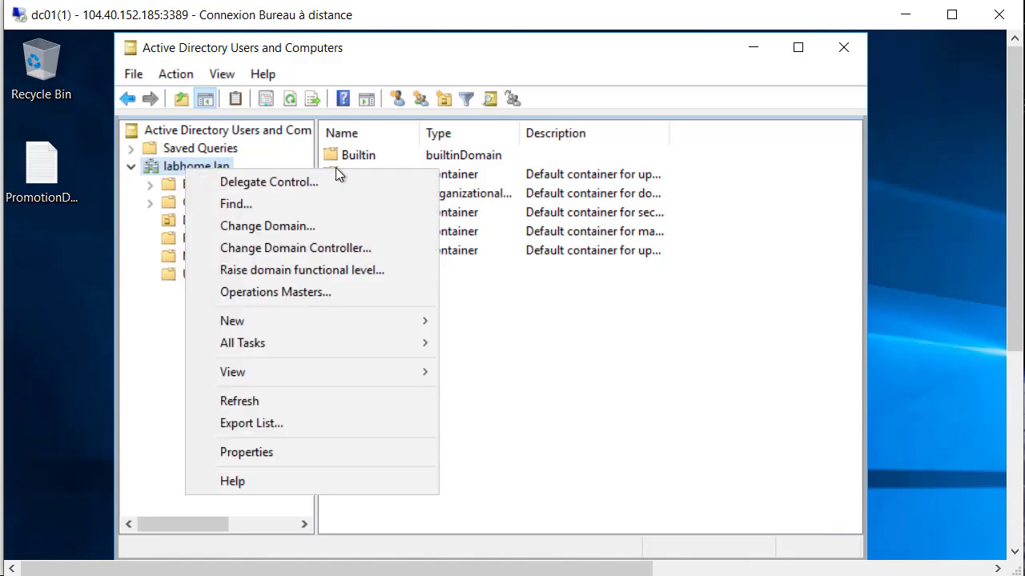
mouse_move(316, 328)
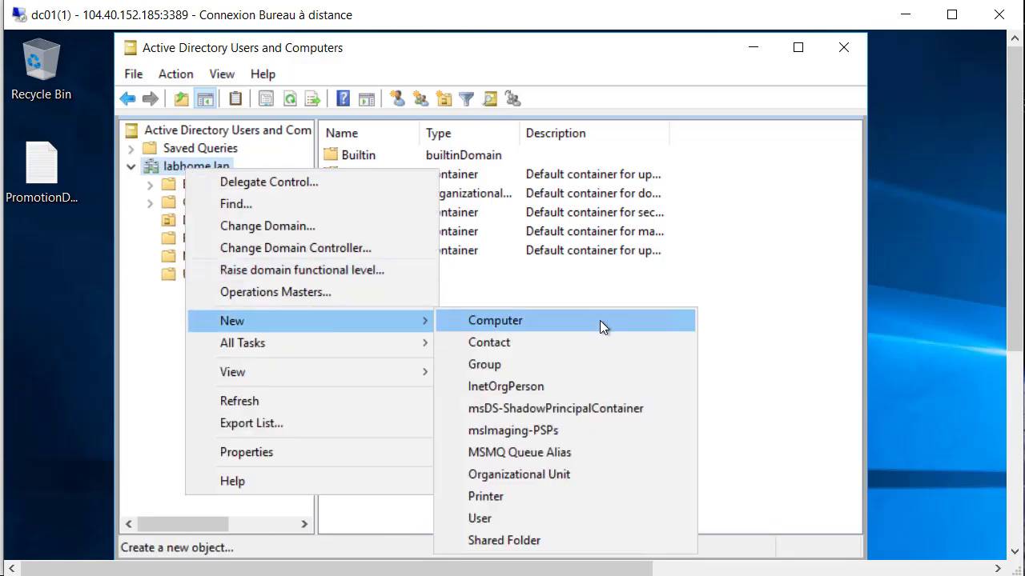
left_click(609, 474)
left_click_drag(324, 68, 481, 93)
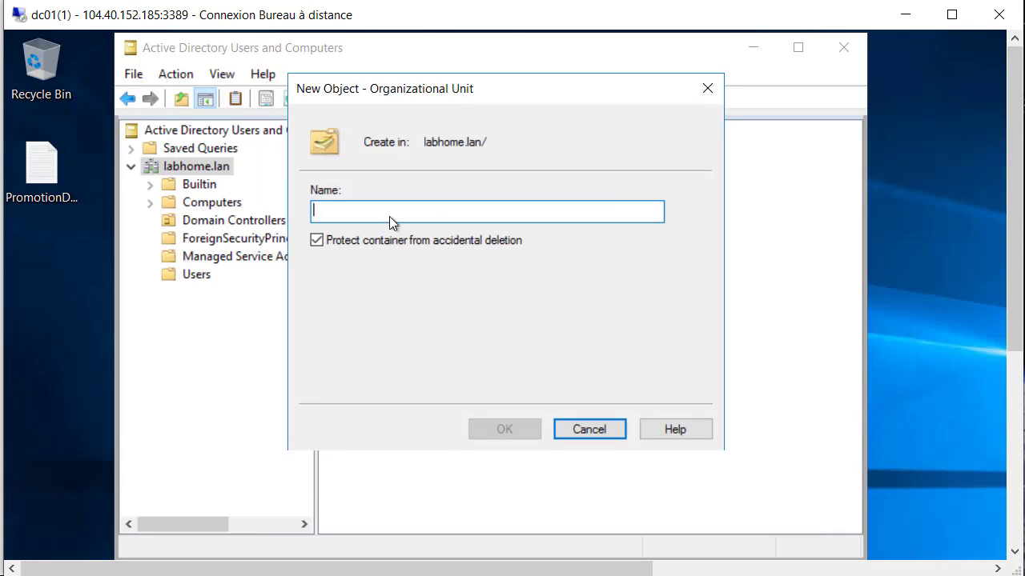
type("FR")
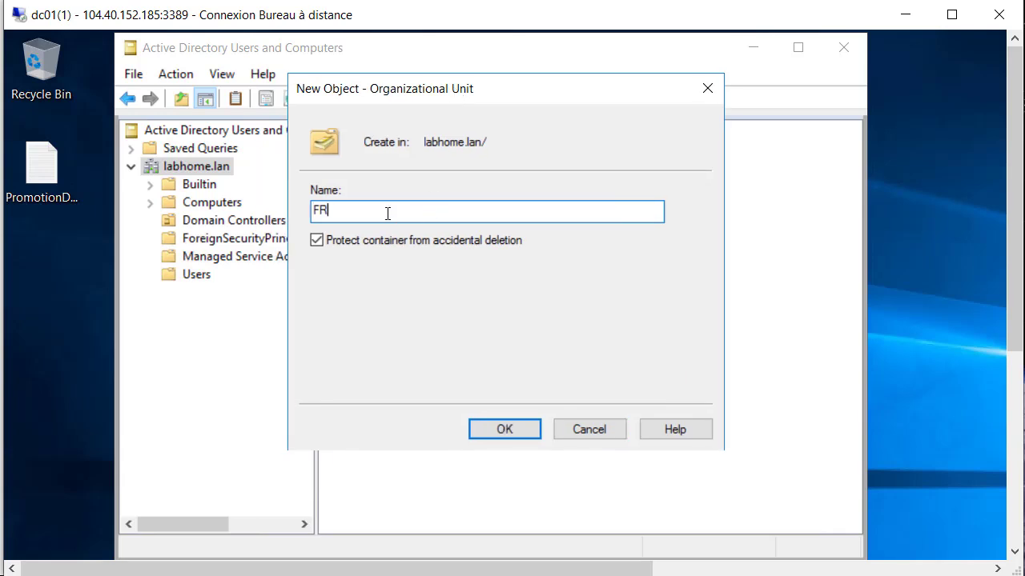
key("Return")
Create an organizational unit named Users inside the FR organizational unit.
right_click(189, 294)
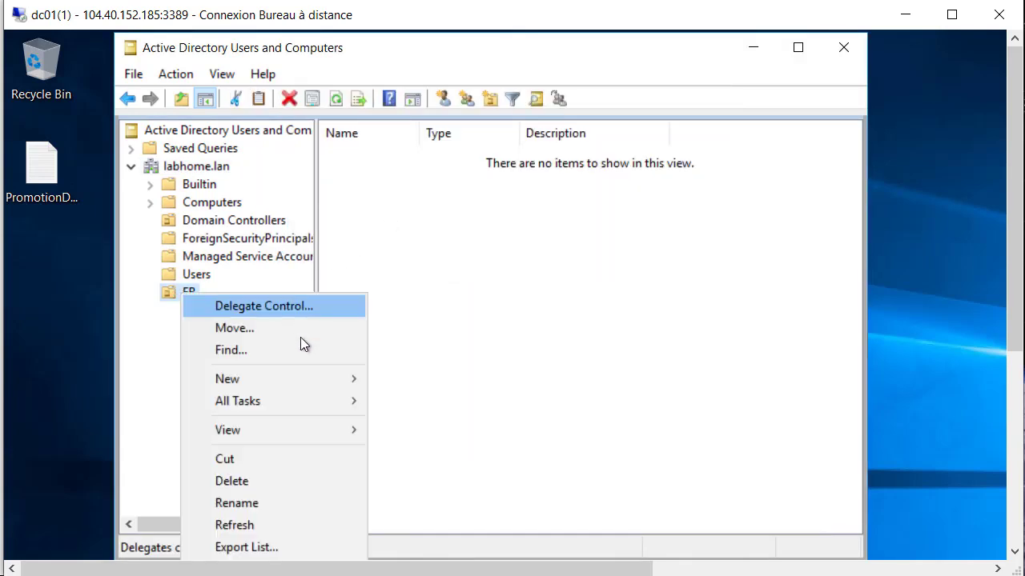
mouse_move(281, 379)
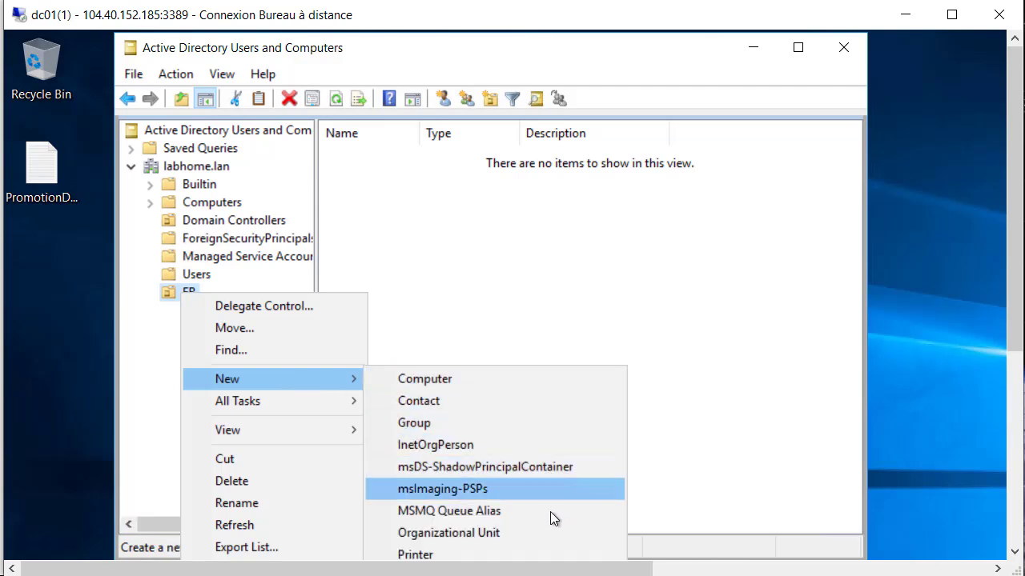
left_click(530, 531)
left_click_drag(359, 69, 613, 113)
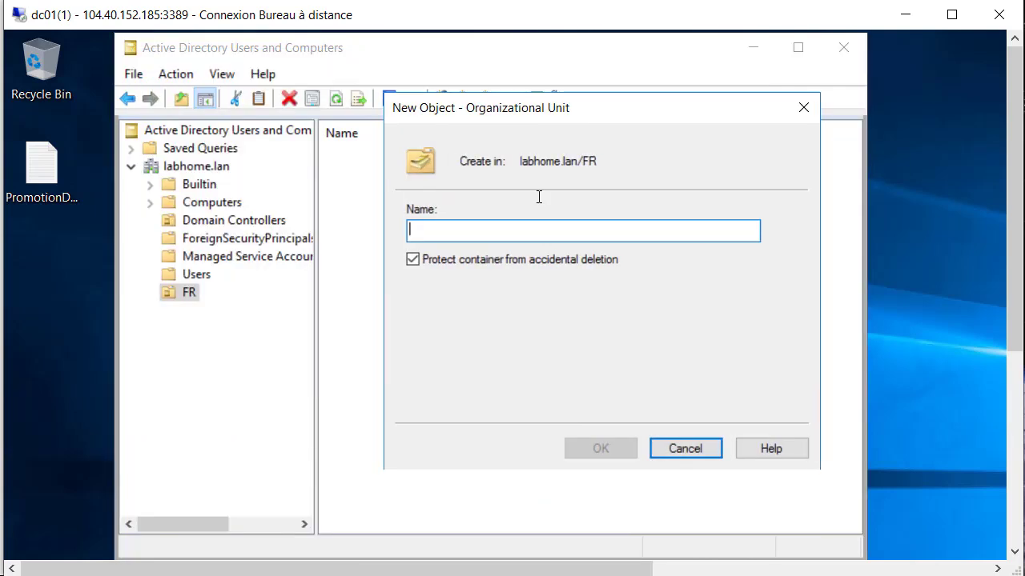
type("Users")
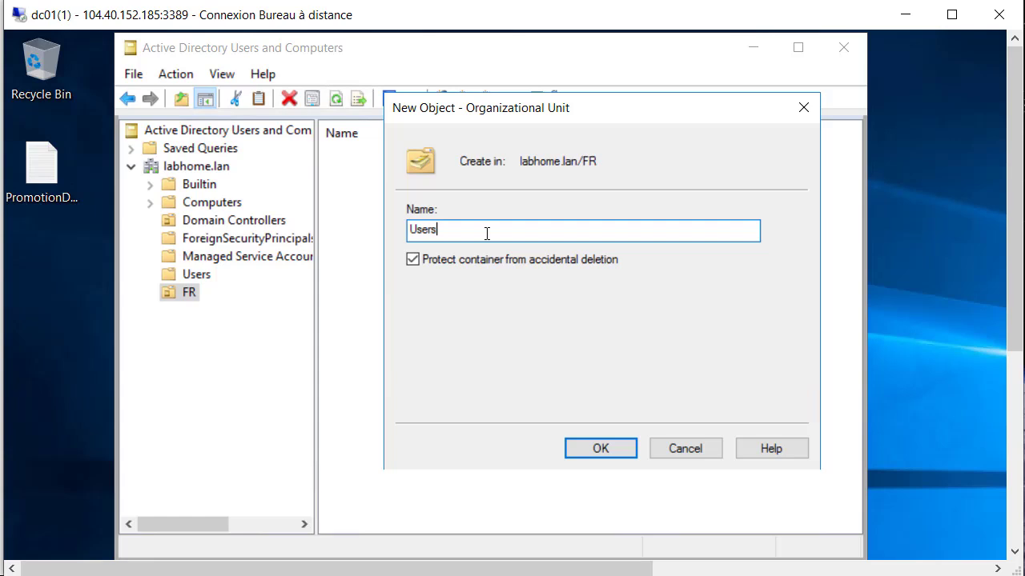
key("Return")
Create an organizational unit named Servers inside the FR organizational unit.
left_click(189, 293)
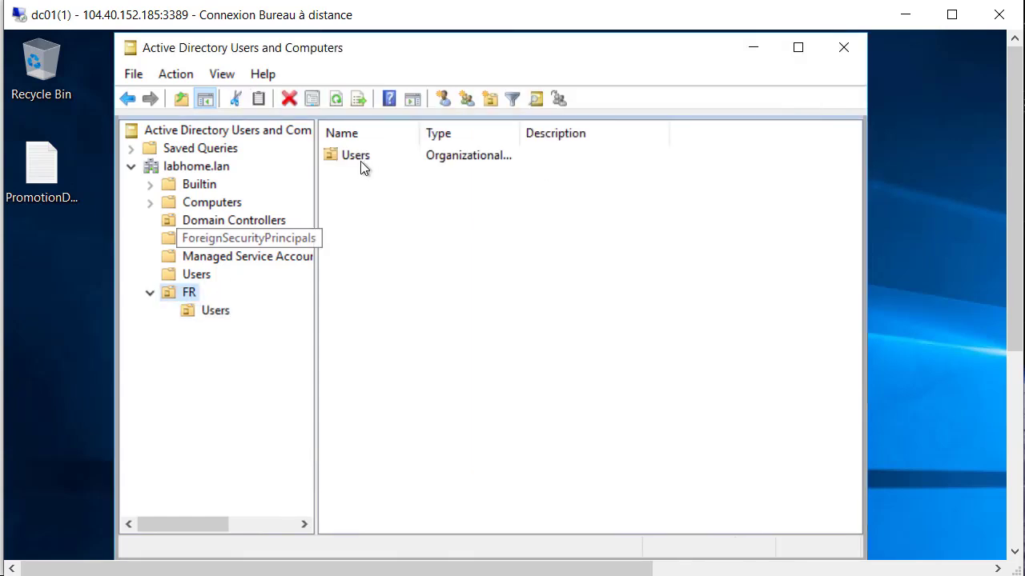
left_click(488, 99)
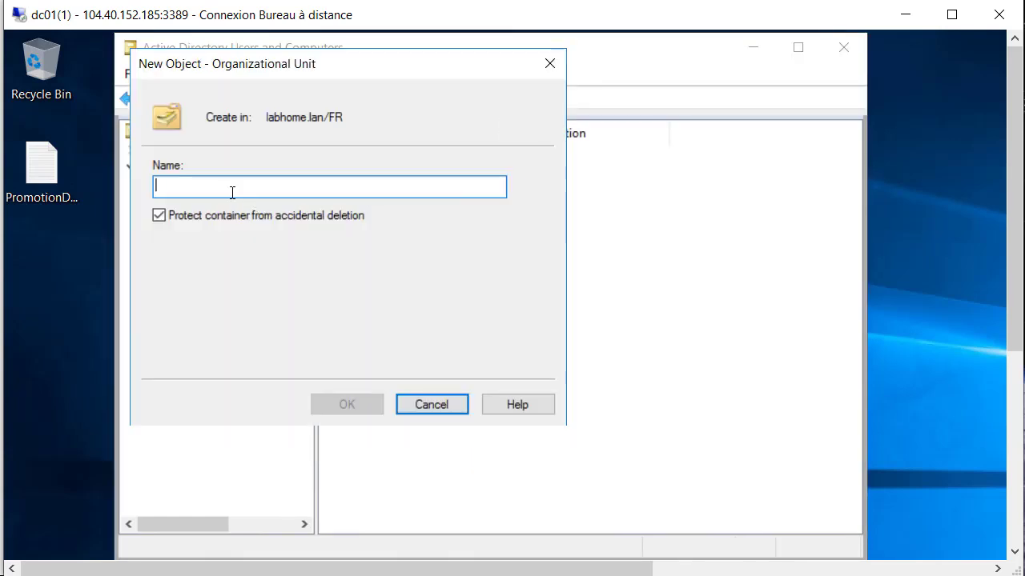
type("COm")
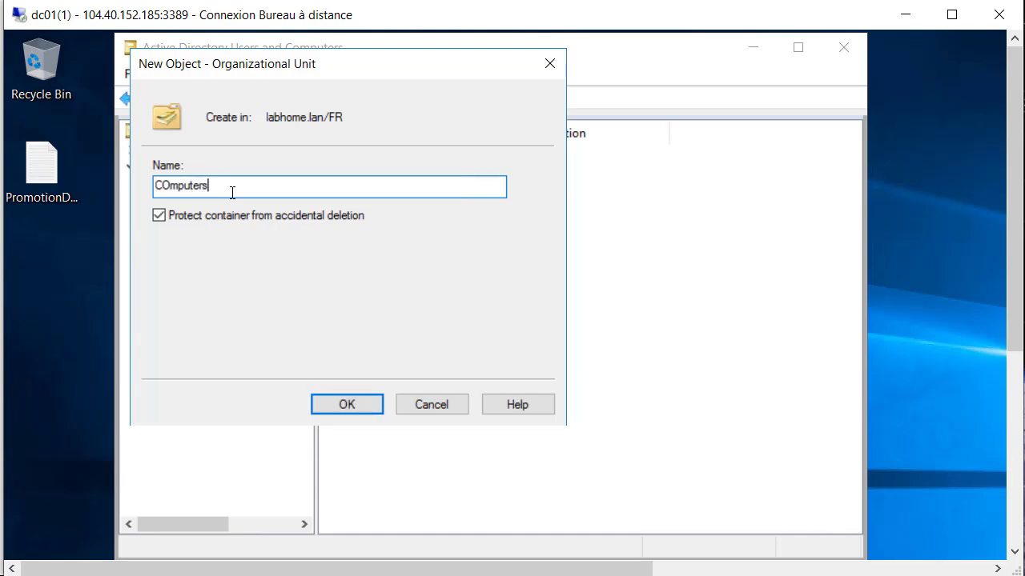
type("puter")
key("BackSpace")
key("BackSpace")
key("BackSpace")
key("BackSpace")
key("BackSpace")
key("BackSpace")
key("BackSpace")
key("BackSpace")
type("Serv")
key("Return")
left_click(180, 292)
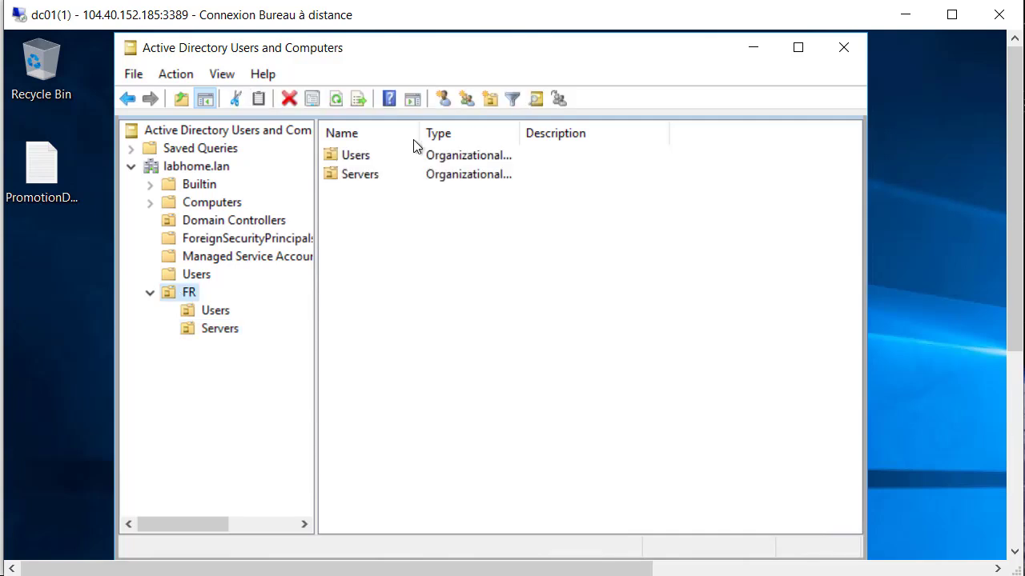
left_click(489, 99)
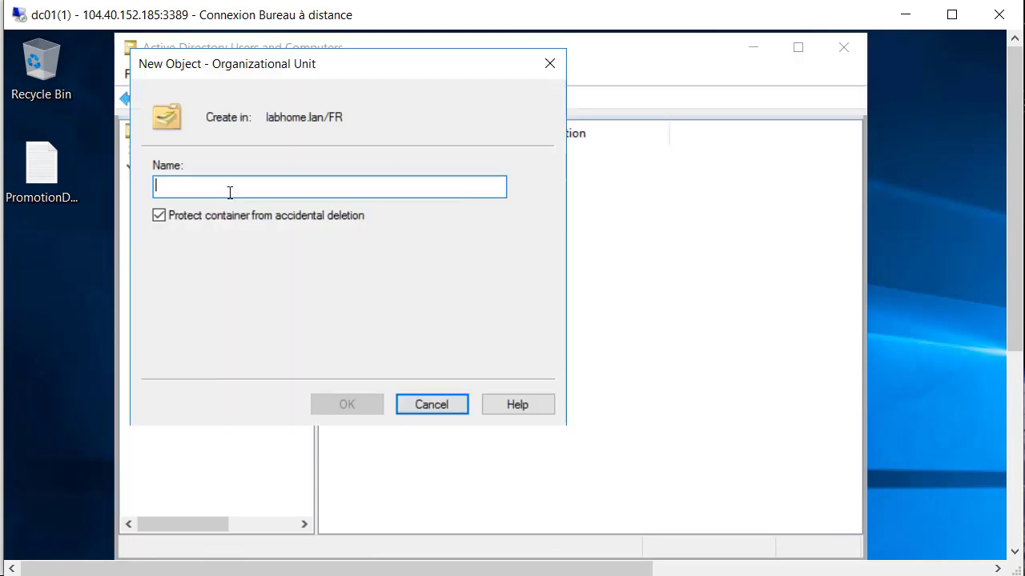
type("Sepa")
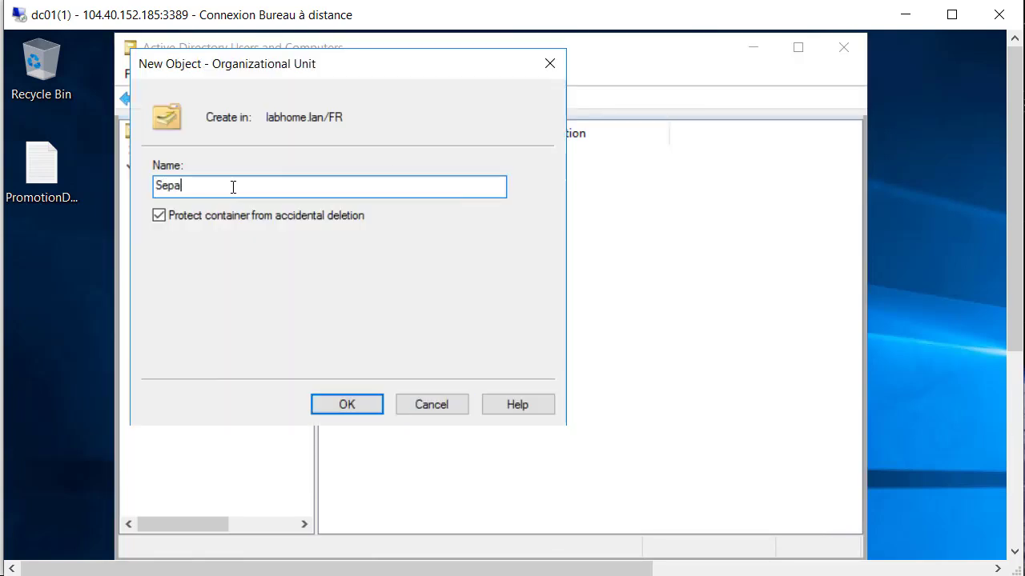
type("cia")
key("BackSpace")
key("BackSpace")
key("BackSpace")
key("BackSpace")
key("BackSpace")
key("BackSpace")
key("BackSpace")
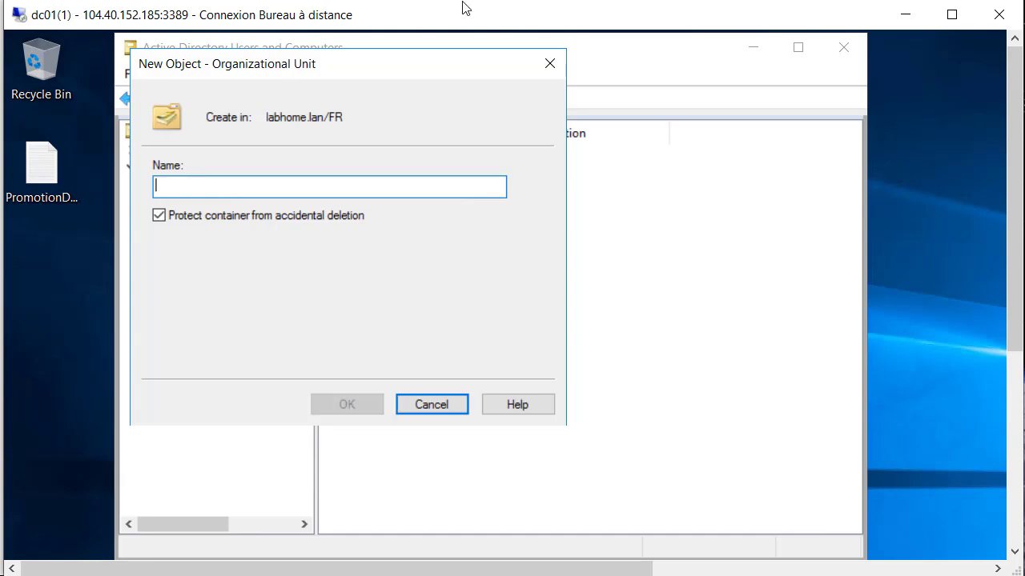
left_click(550, 64)
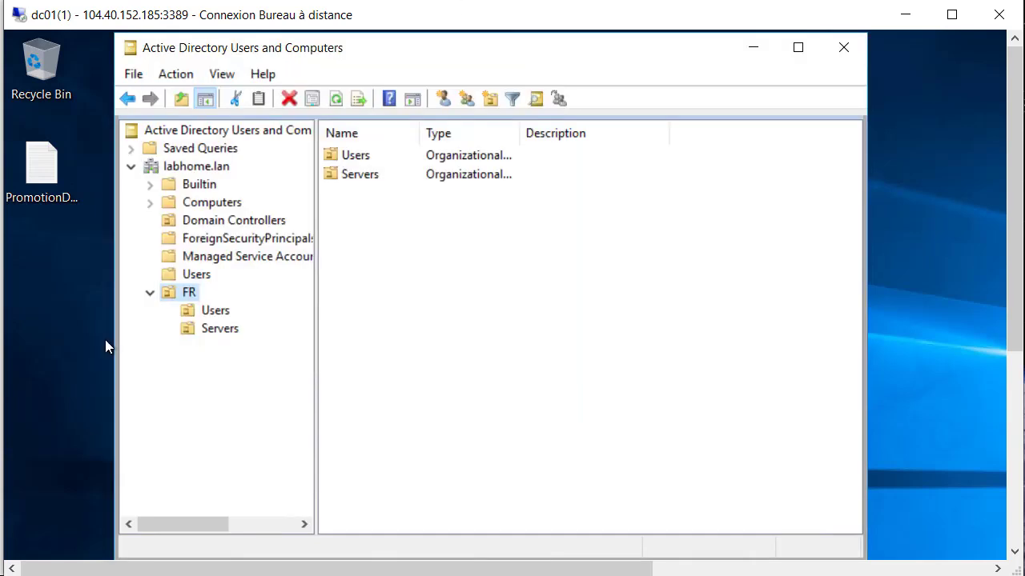
left_click(150, 293)
left_click(158, 295)
left_click(223, 327)
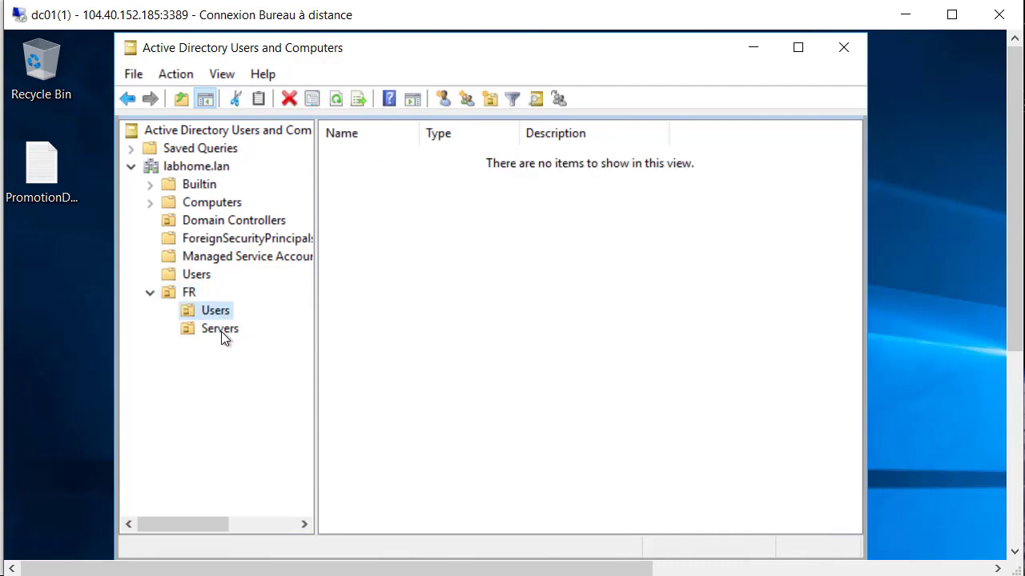
left_click(218, 314)
left_click(149, 293)
Create an organizational unit named Global directly under the labhome.lan domain.
right_click(192, 168)
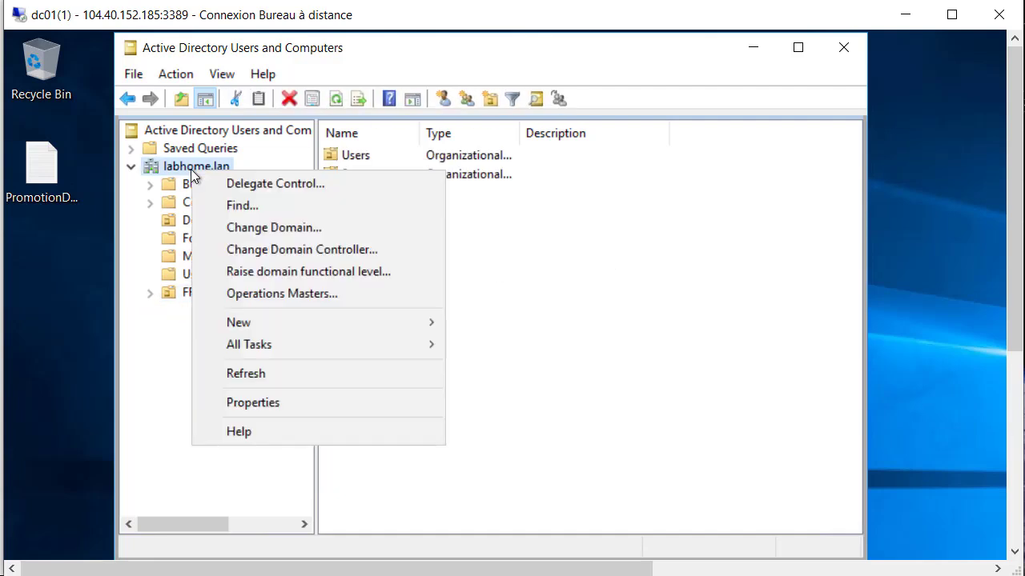
mouse_move(319, 325)
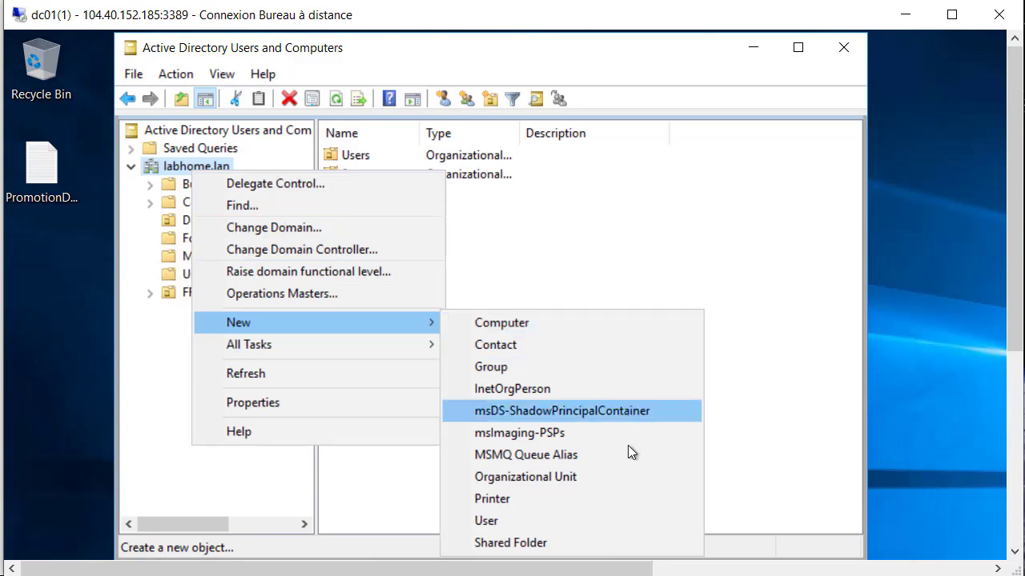
left_click(613, 477)
type("Gol")
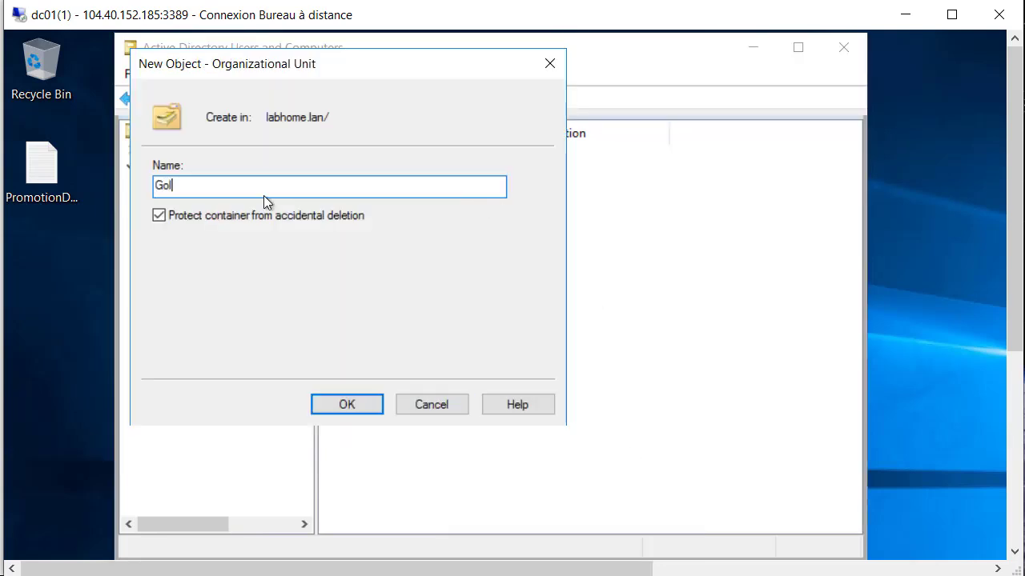
type("ab")
key("BackSpace")
key("BackSpace")
key("BackSpace")
key("BackSpace")
key("BackSpace")
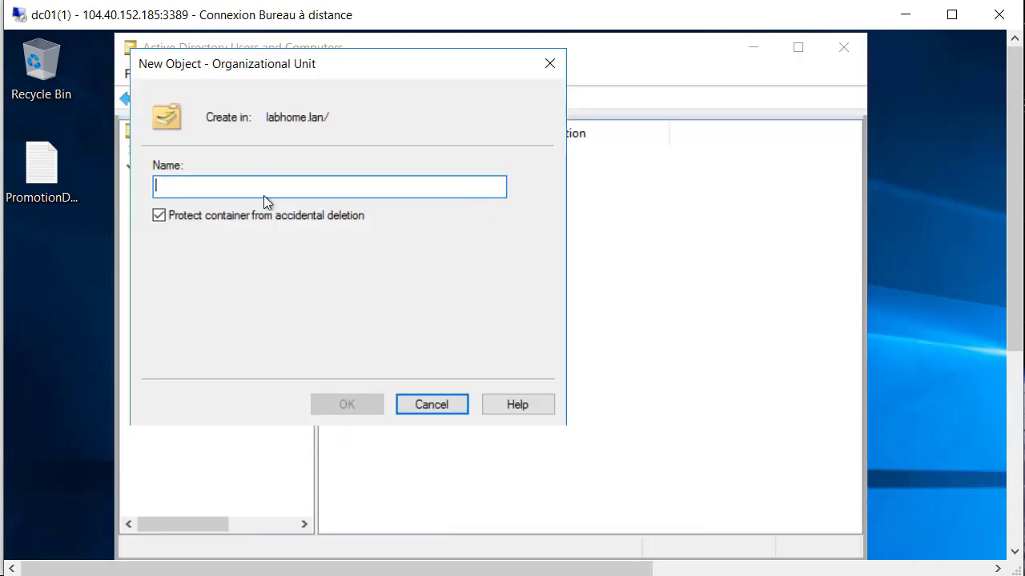
type("Global")
key("Return")
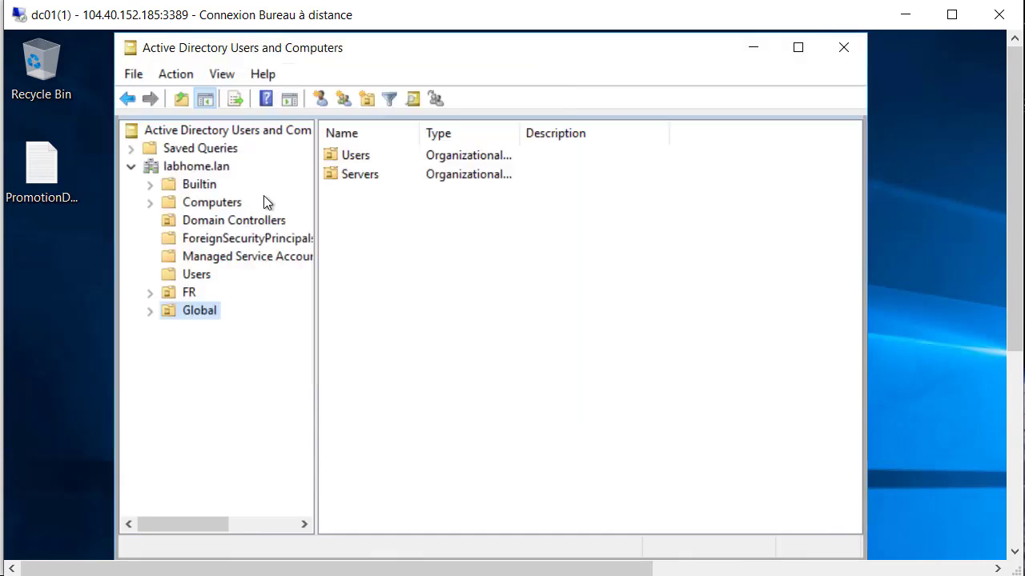
Create an organizational unit named Special_Account inside the Global organizational unit.
right_click(197, 312)
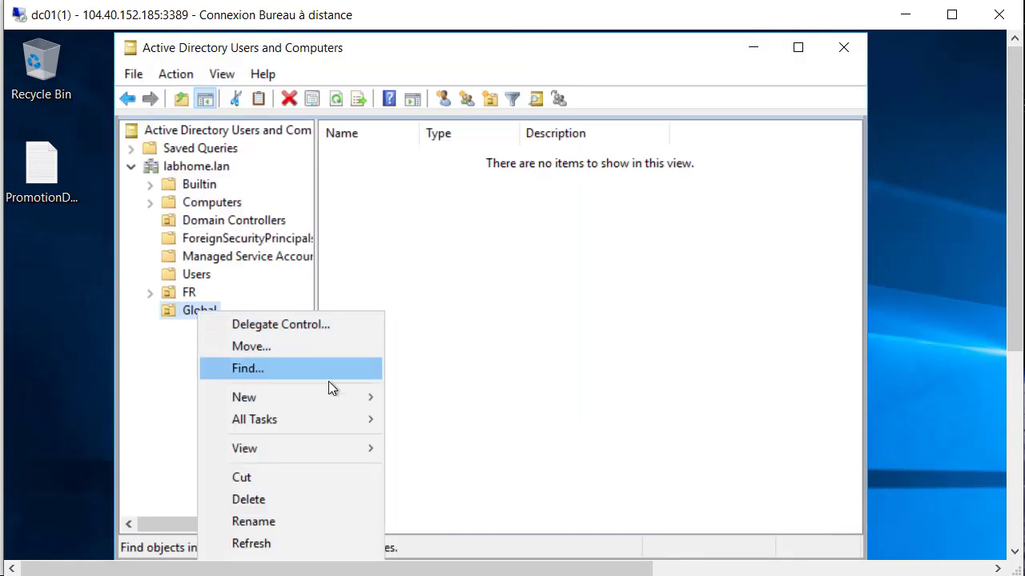
mouse_move(347, 397)
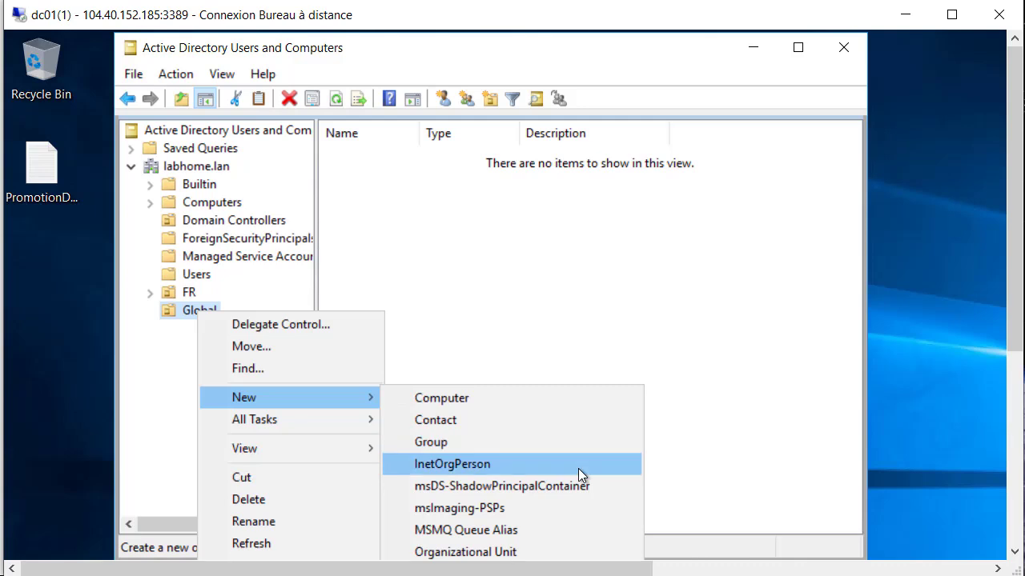
left_click(544, 553)
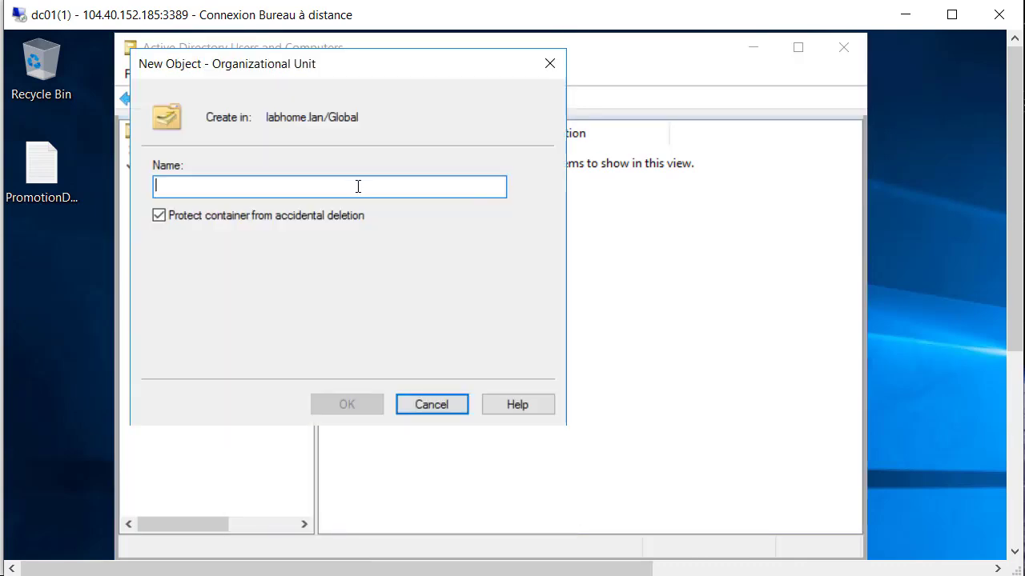
type("Specia")
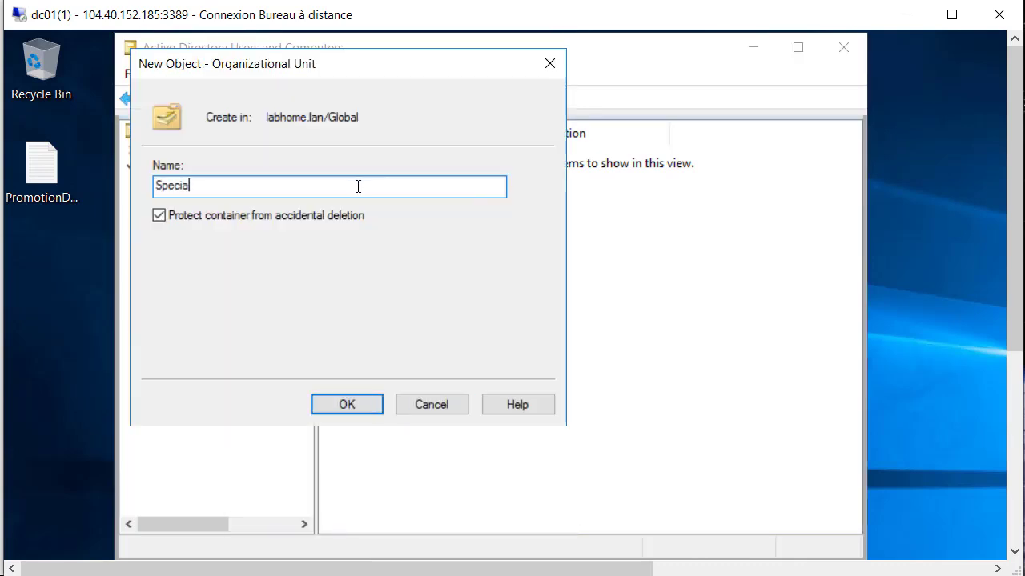
type("l_Accounts")
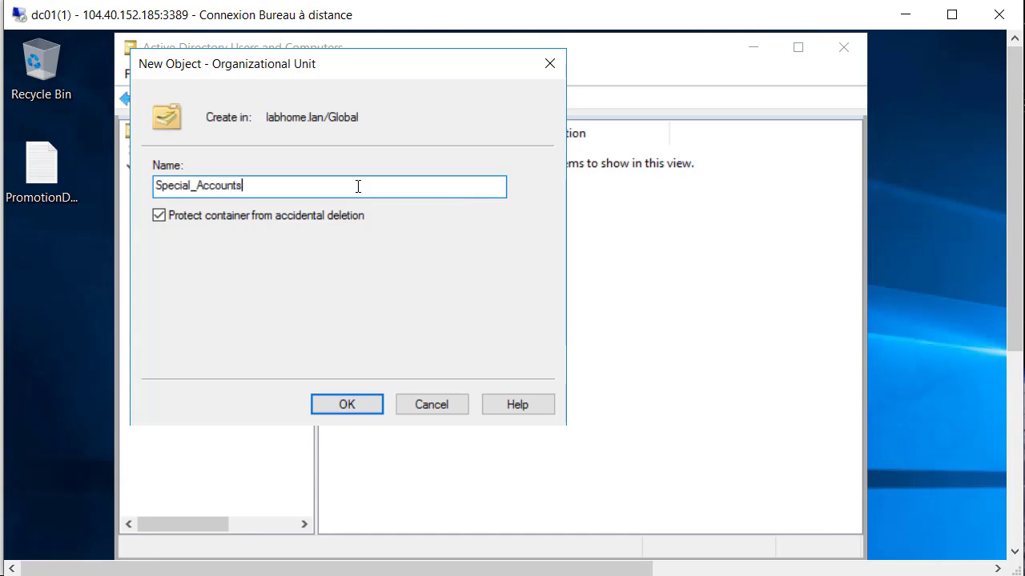
key("Return")
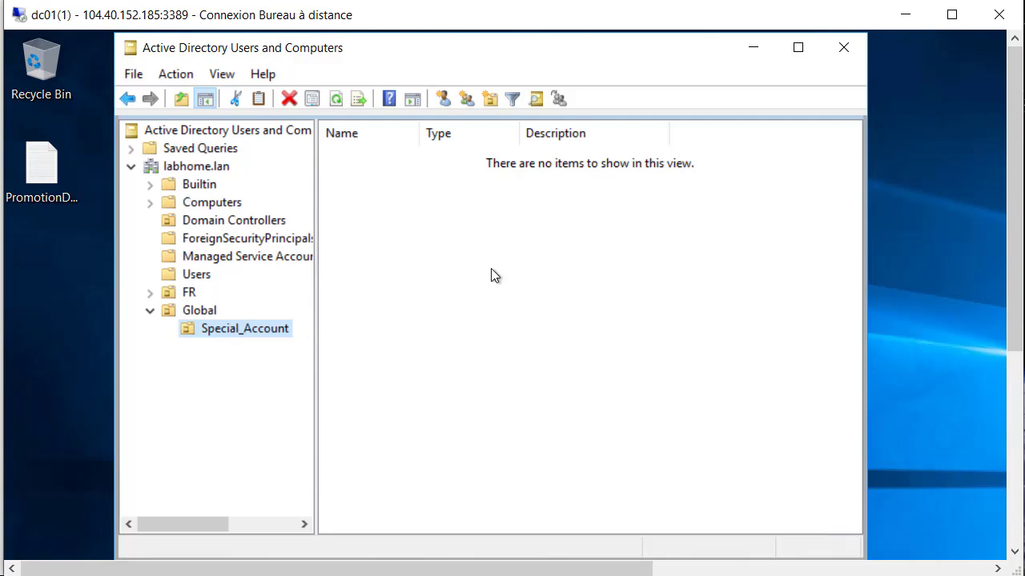
left_click(166, 314)
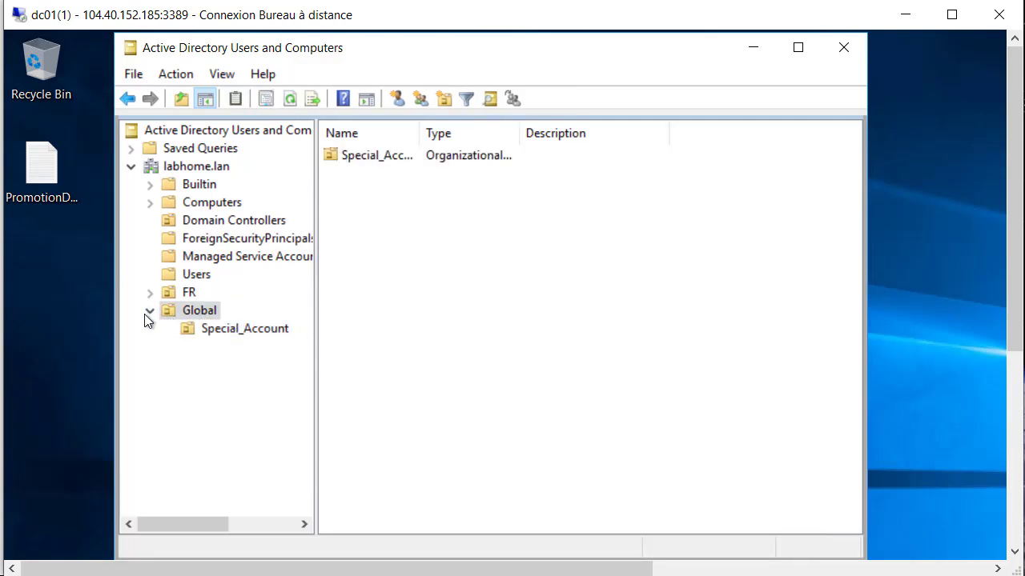
left_click(208, 330)
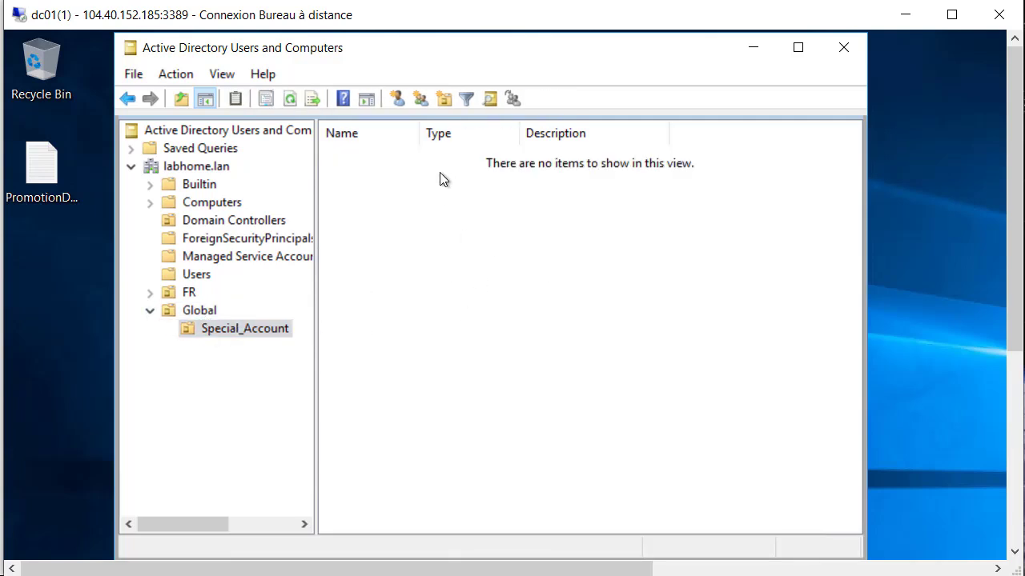
left_click(397, 101)
left_click_drag(374, 65, 640, 62)
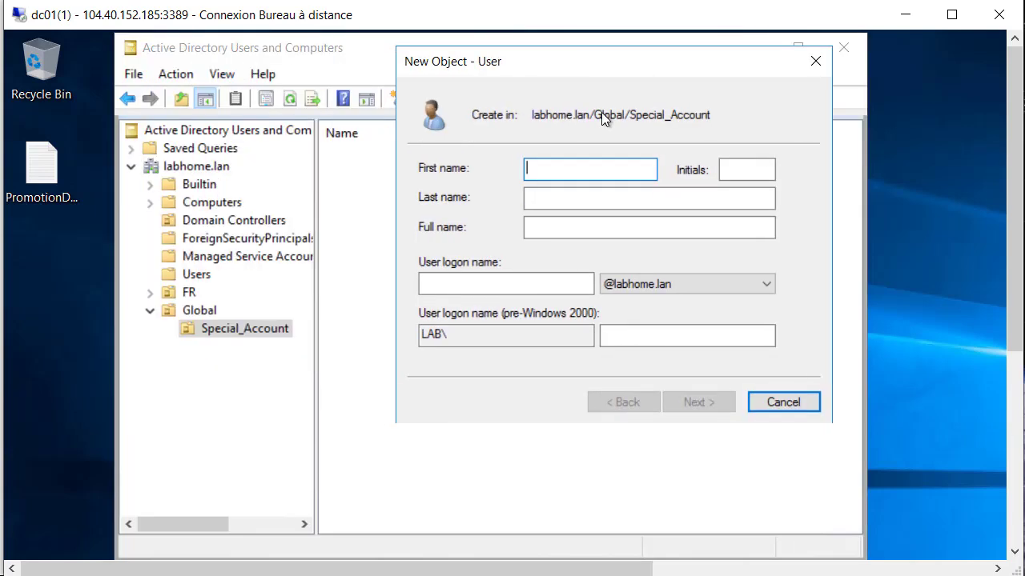
type("Adsync")
left_click(537, 168)
key("BackSpace")
type("AD")
left_click_drag(587, 168, 467, 165)
key("ctrl+c")
left_click(572, 283)
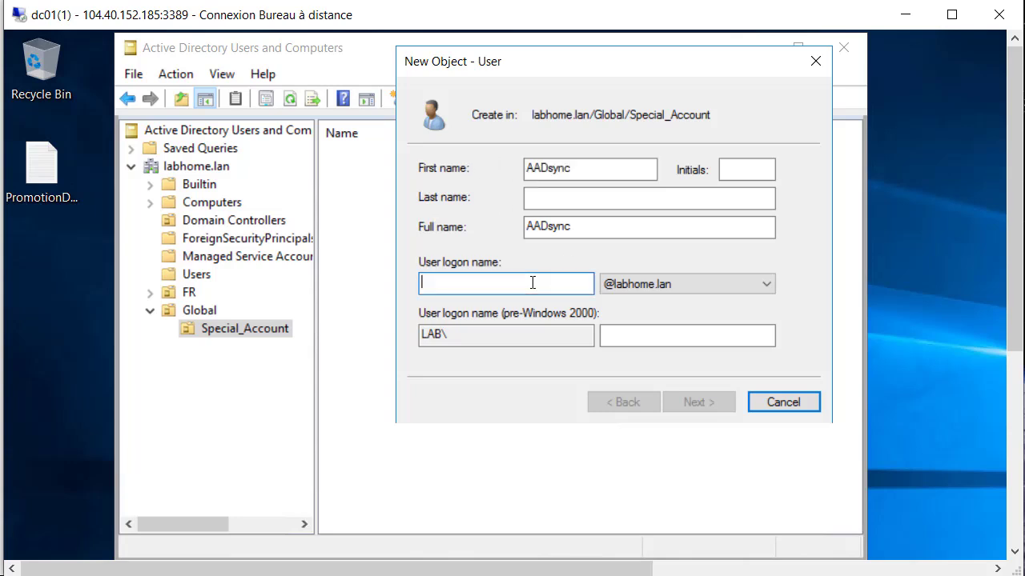
key("ctrl+v")
left_click(691, 405)
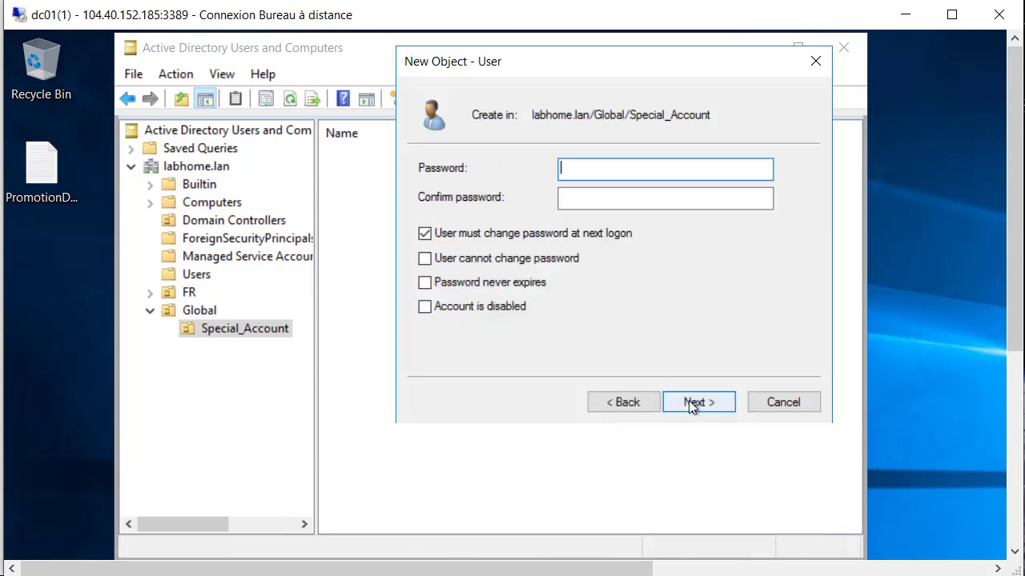
Enter and confirm the account password, make it unchangeable and never expiring without a change at next logon, and finish creating the AADsync user.
left_click(486, 236)
left_click(469, 260)
left_click(568, 174)
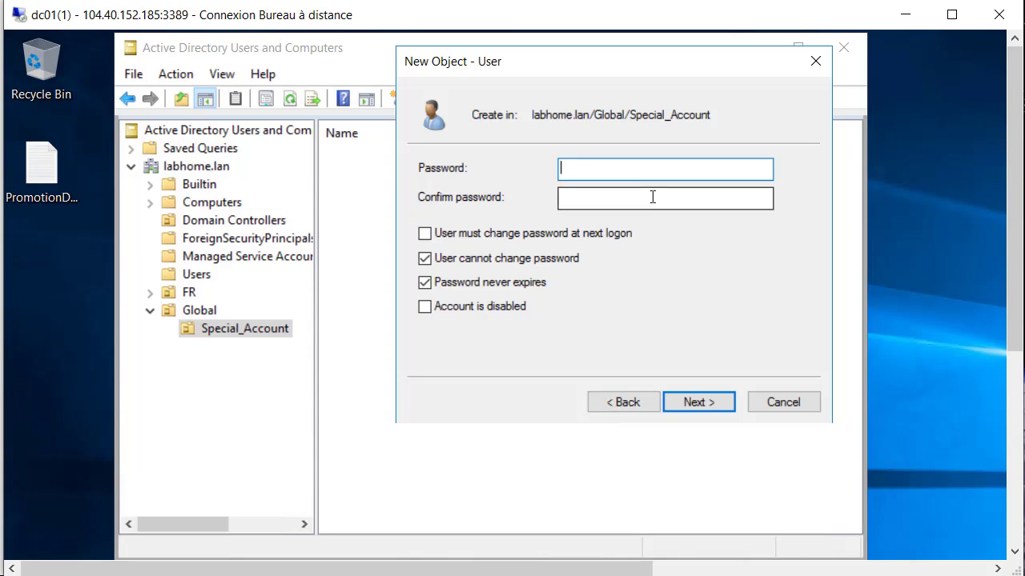
type("••••••••••••••")
left_click(653, 197)
type("•••••••••••••")
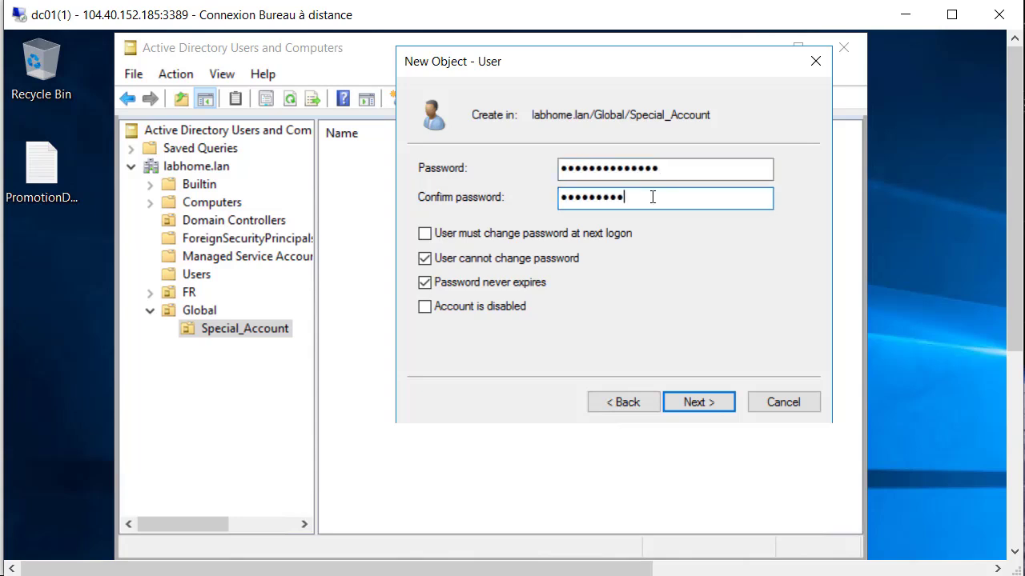
key("Return")
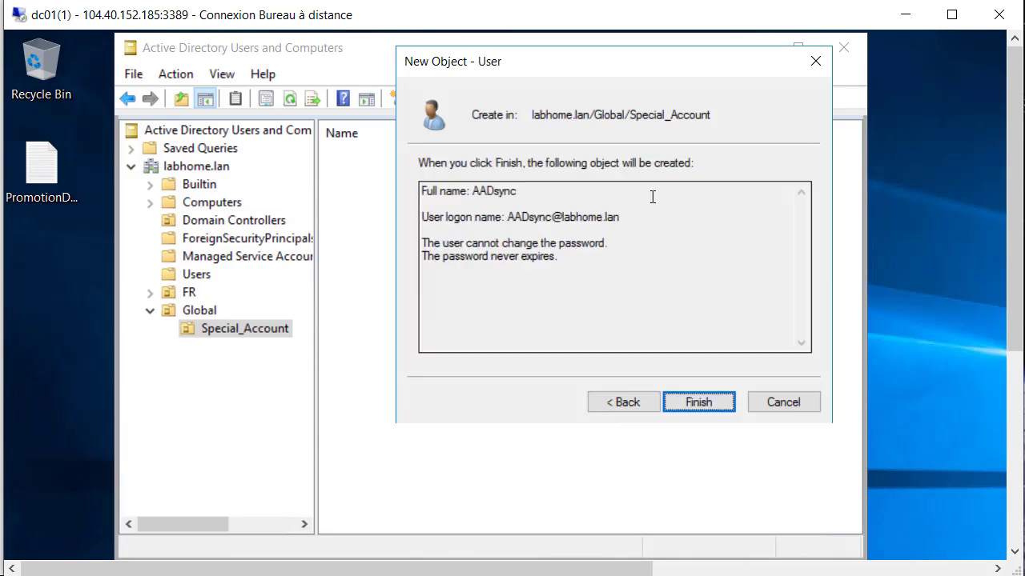
key("Return")
View the general properties of the AADsync account, then close them.
left_click(361, 168)
left_click(370, 156)
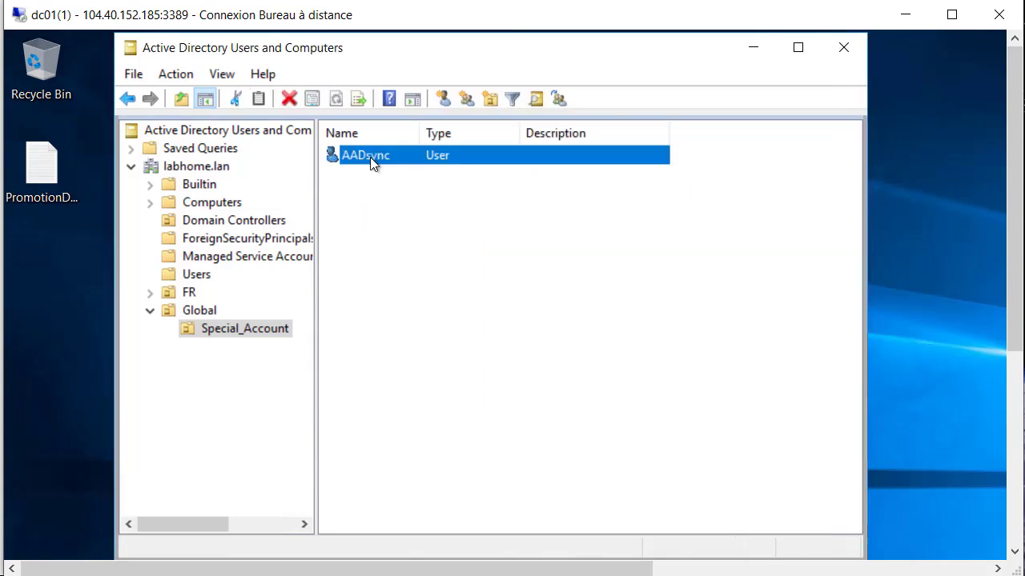
double_click(360, 155)
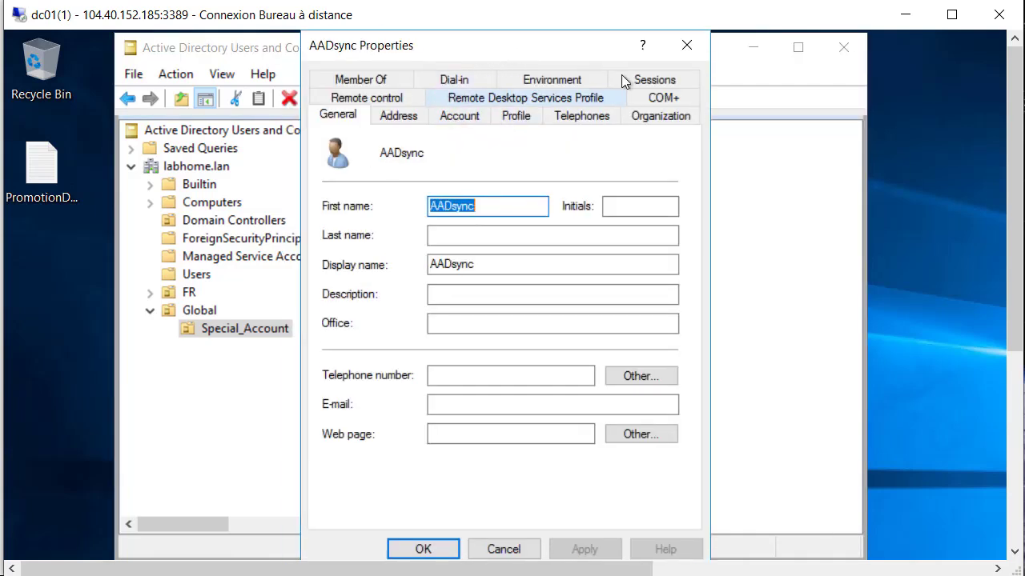
left_click(703, 44)
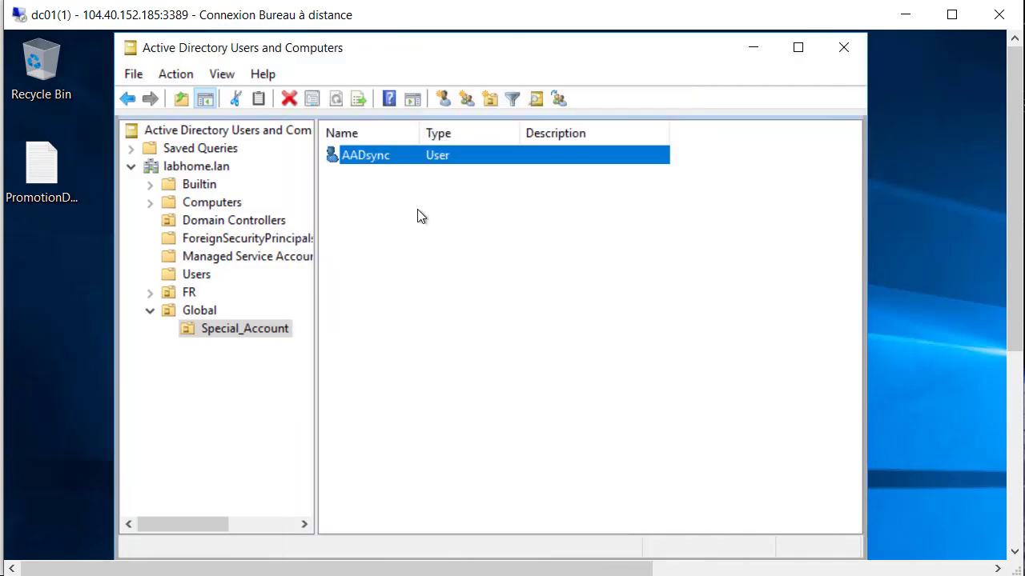
double_click(184, 295)
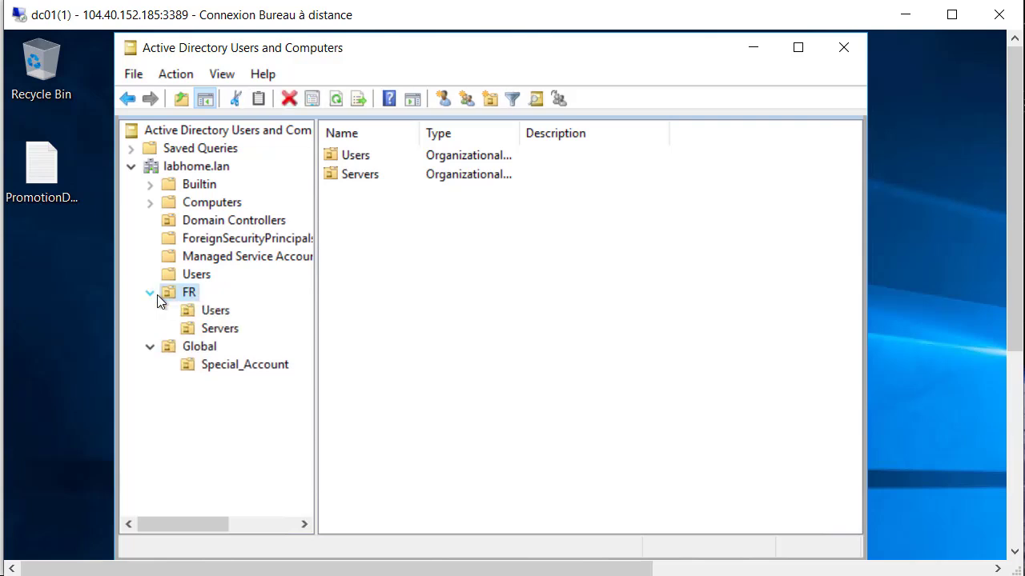
left_click(221, 314)
left_click(397, 98)
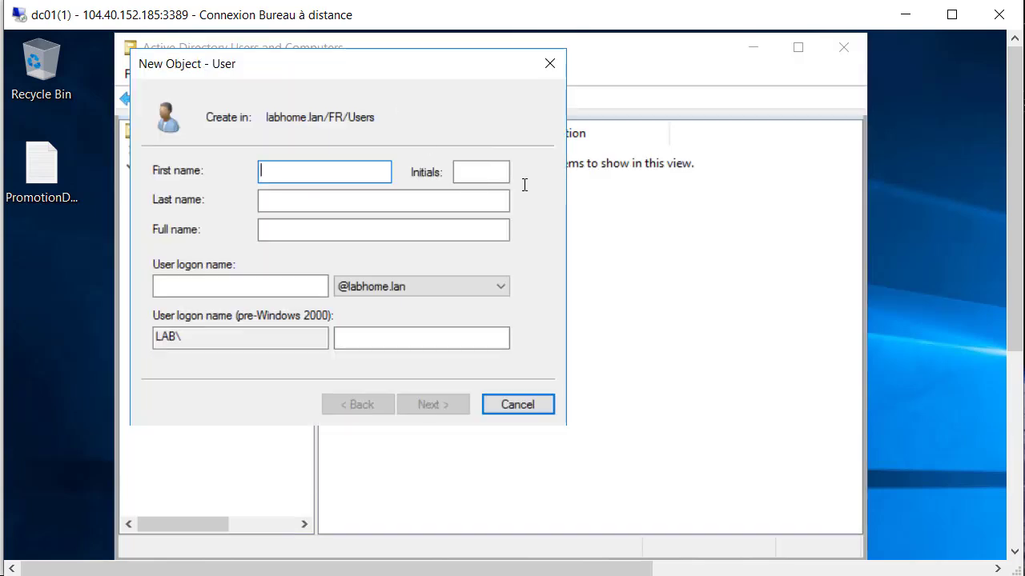
left_click_drag(315, 79, 583, 66)
type("user1")
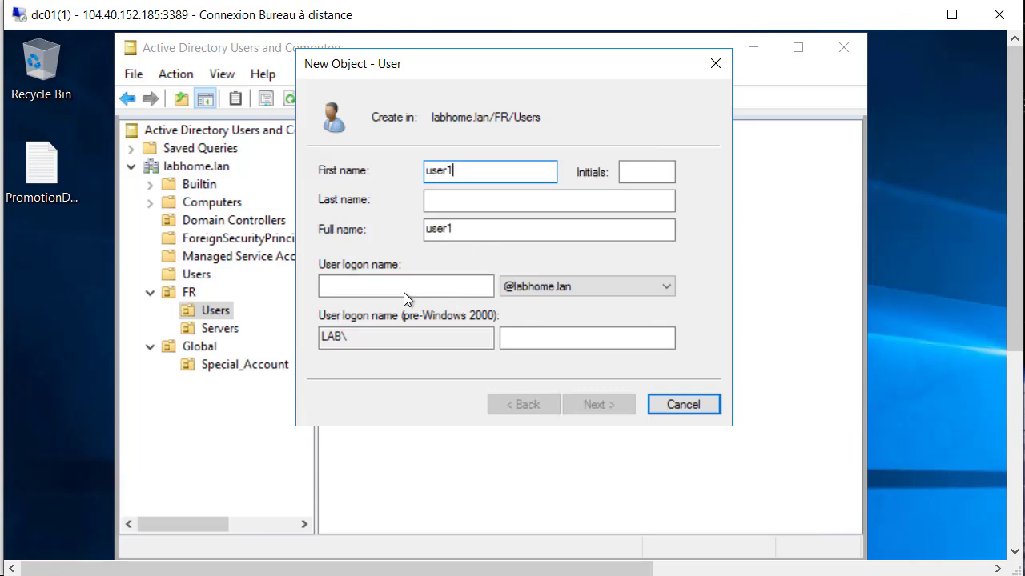
left_click(445, 286)
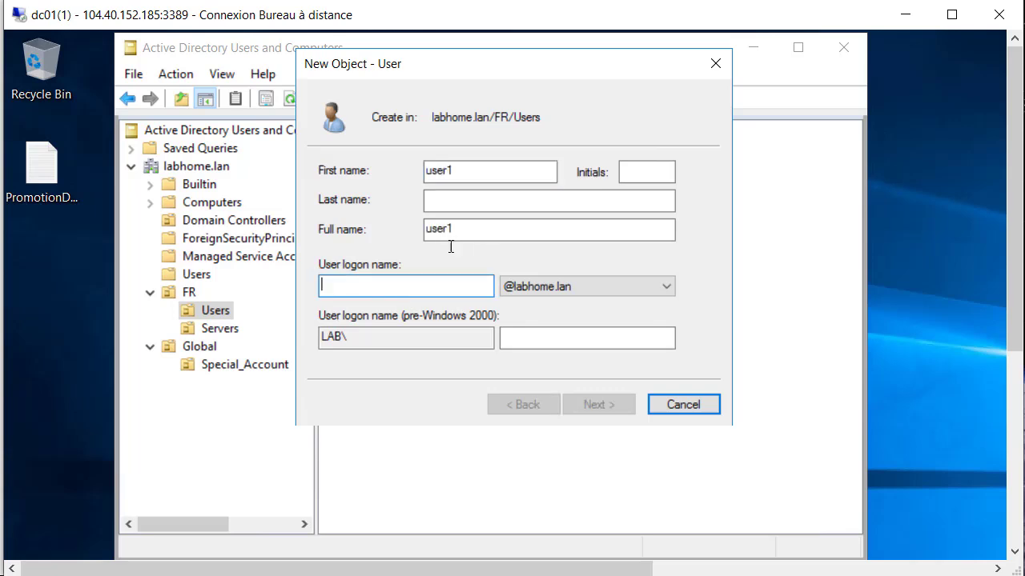
type("user2")
key("BackSpace")
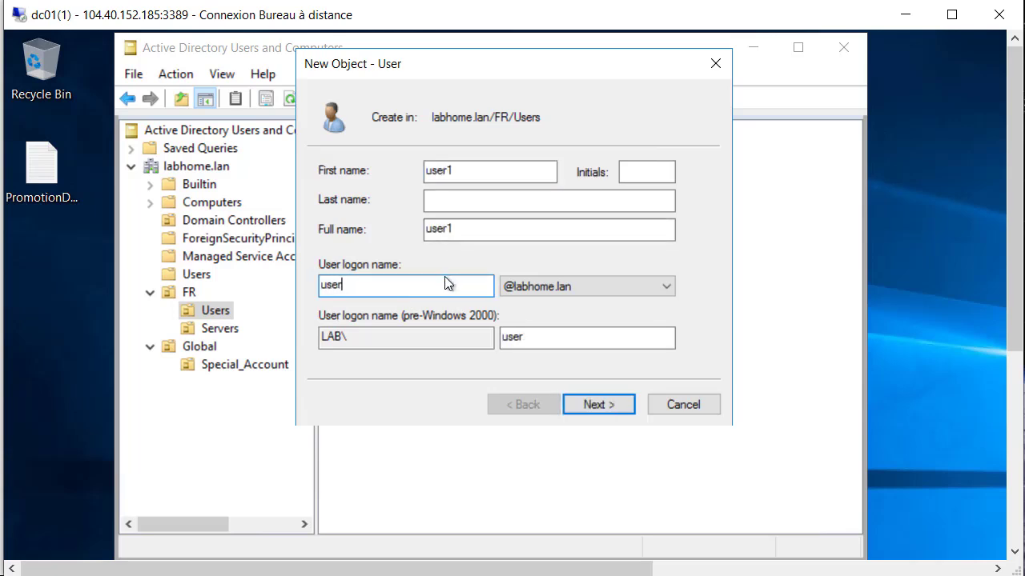
type("1")
key("Return")
Enter and confirm the user1 password, make it unchangeable and never expiring without a change at next logon, and finish creating the account.
key("alt+m")
left_click(379, 264)
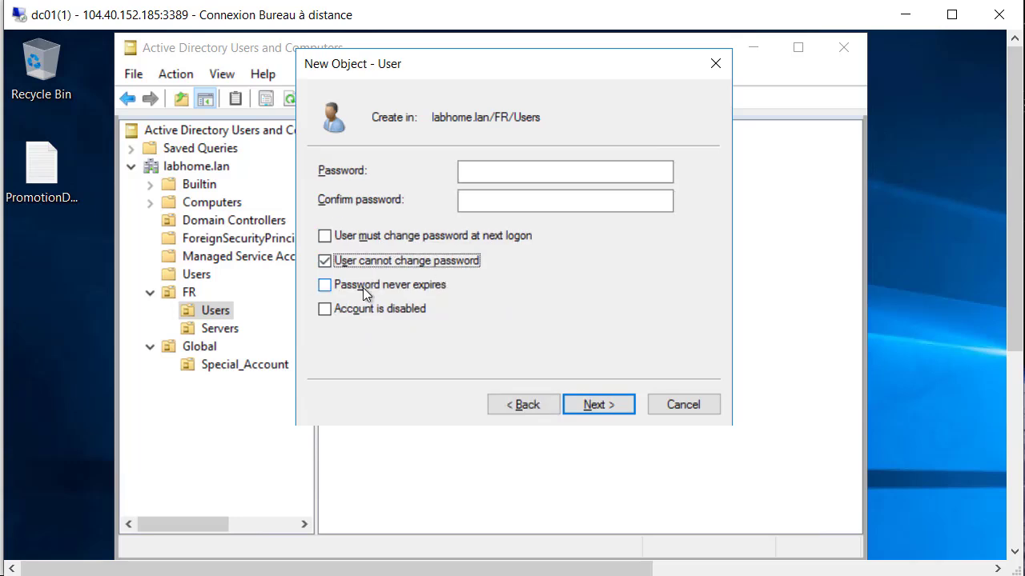
left_click(363, 287)
left_click(486, 177)
type("**************")
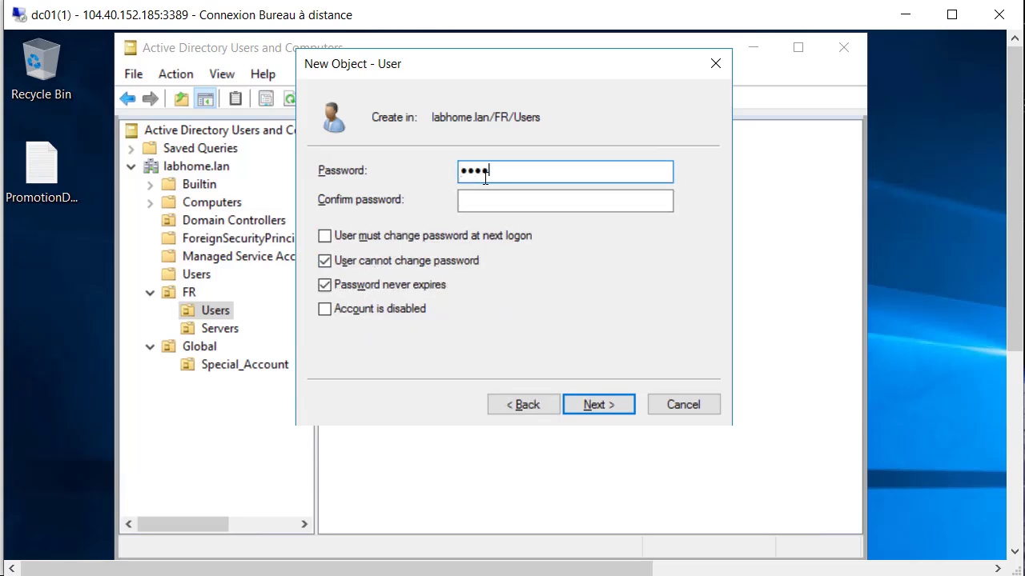
key("Tab")
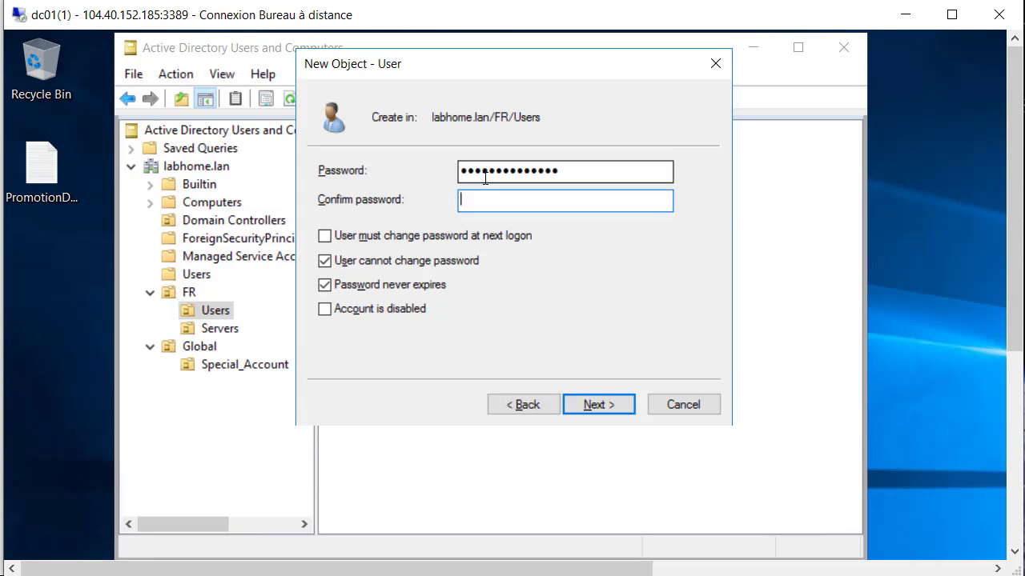
type("**************")
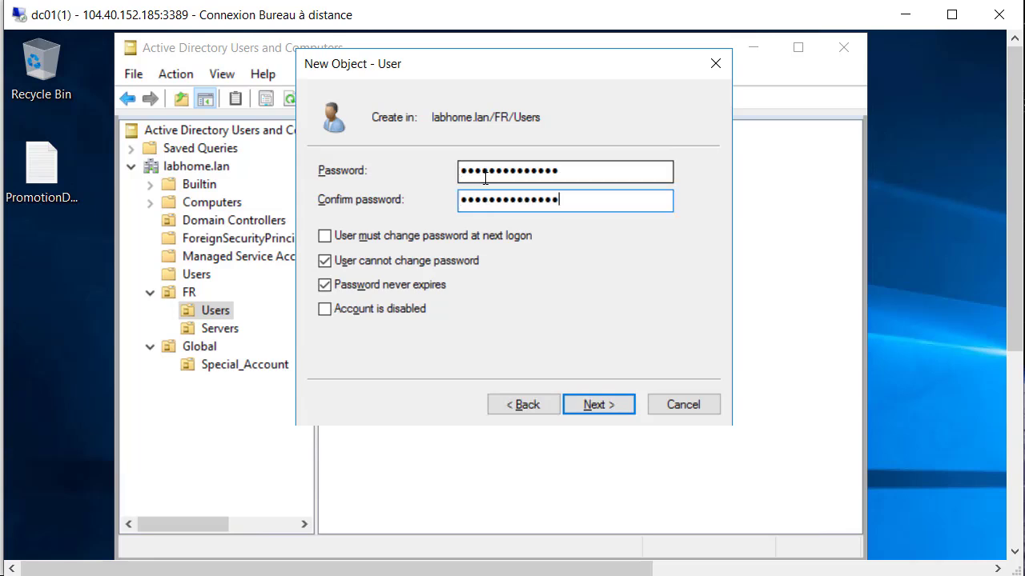
key("Return")
key("Return")
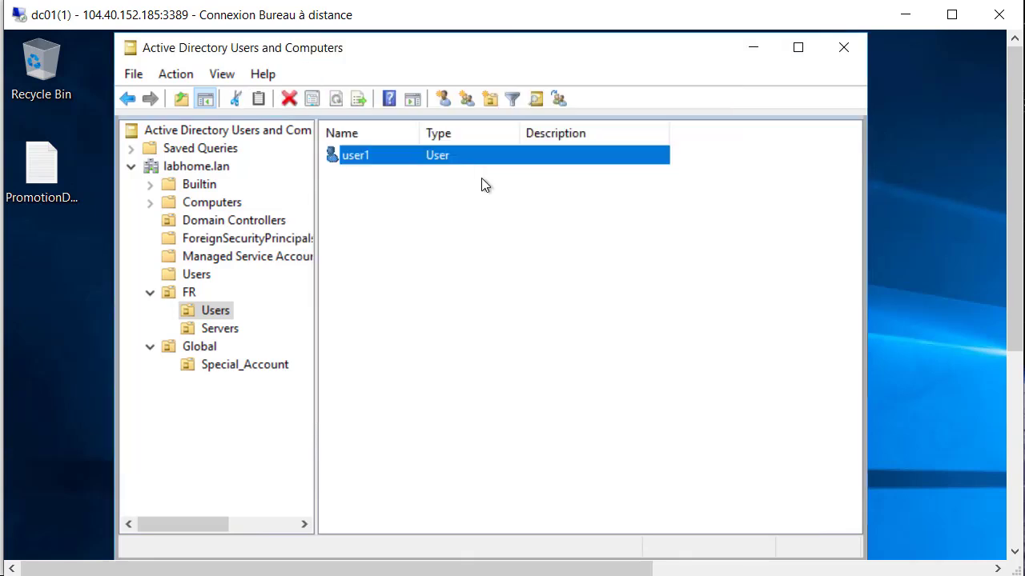
right_click(375, 153)
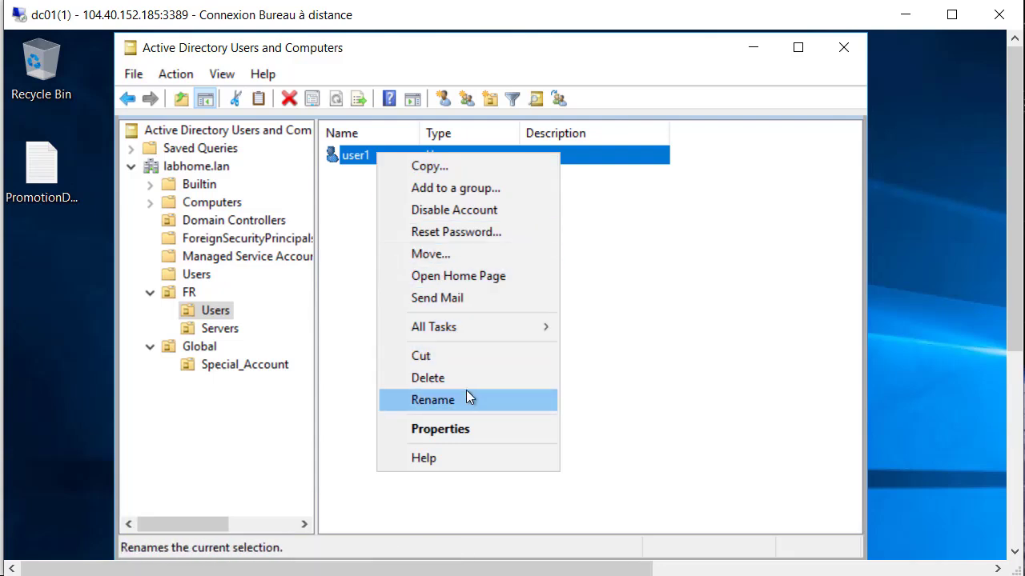
left_click(432, 166)
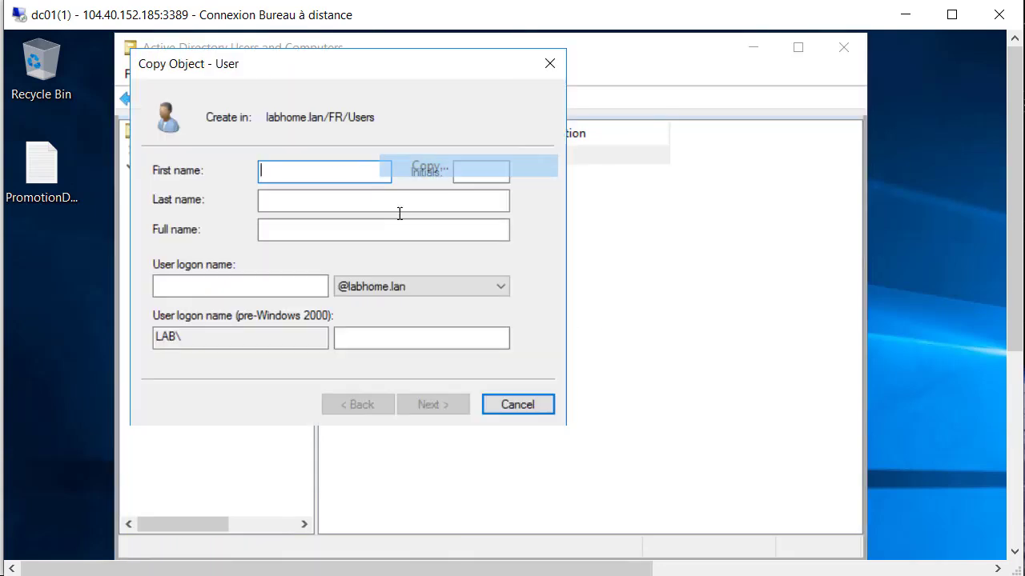
left_click(279, 172)
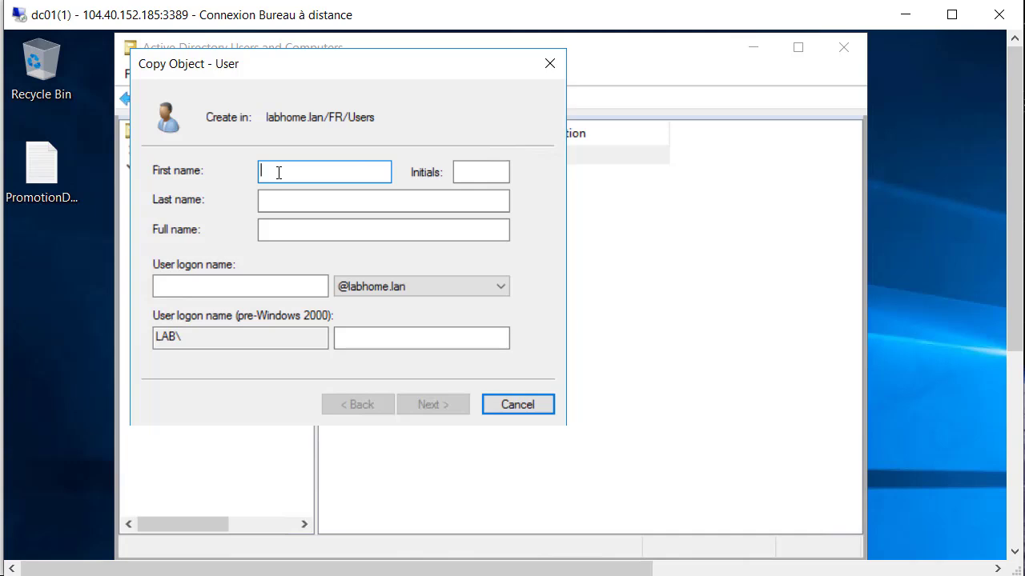
type("user2")
double_click(266, 175)
key("ctrl+c")
left_click(270, 286)
key("ctrl+v")
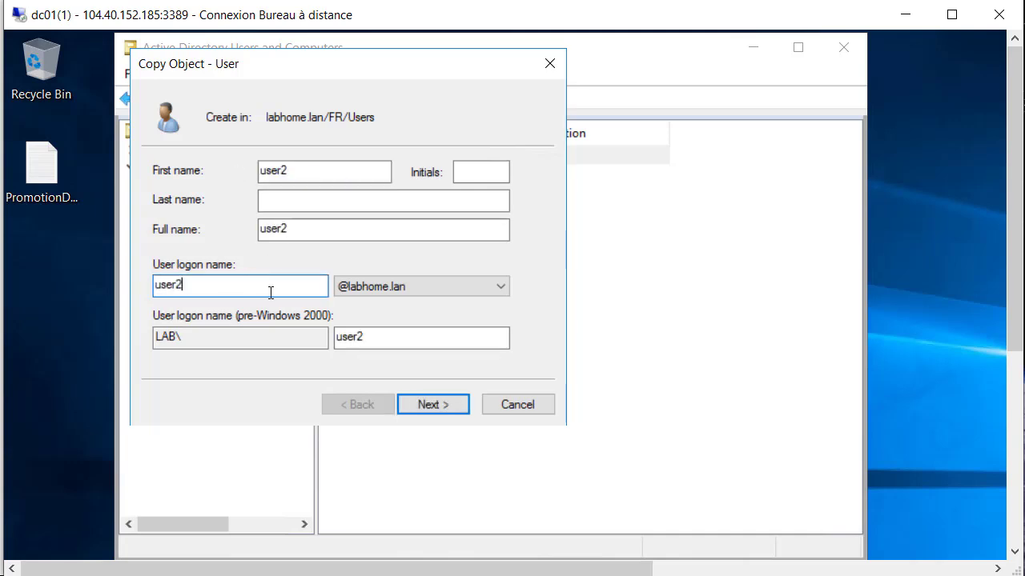
left_click(431, 404)
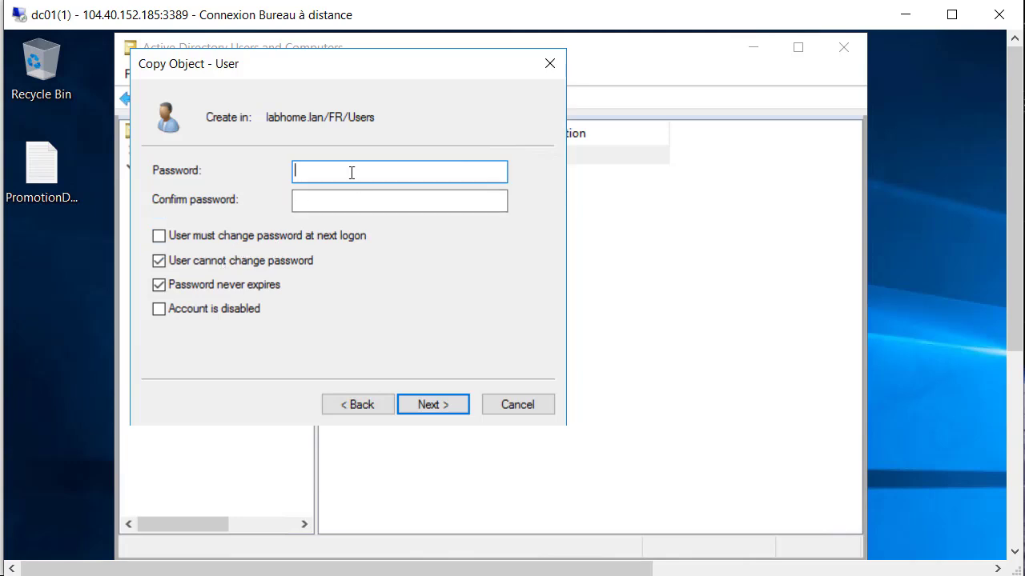
Enter and confirm the account password for user2, keeping the copied password options, and finish creating the user.
type("•••••••••••")
key("Tab")
type("•••••••••••••")
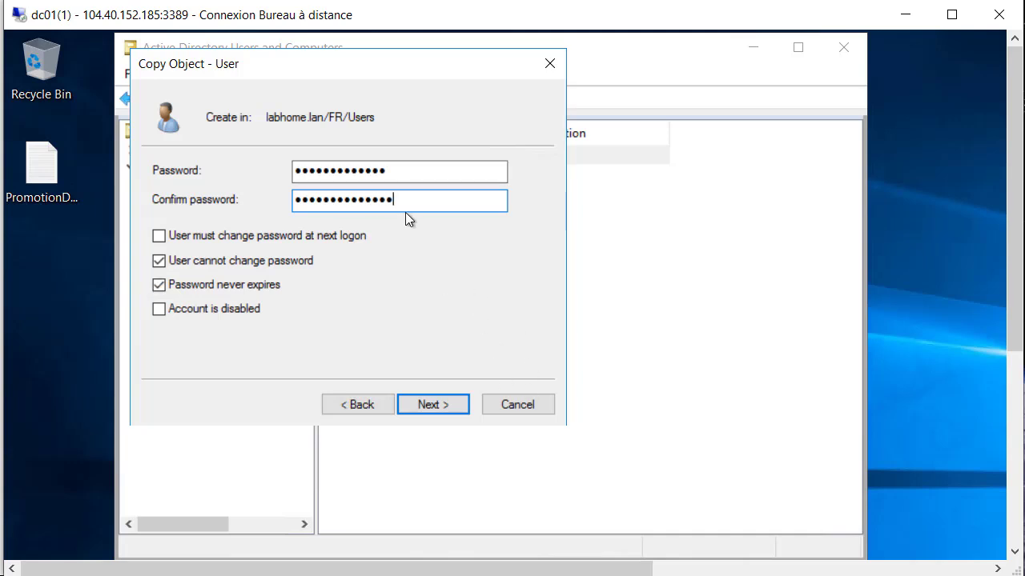
key("shift+Tab")
type("•••••••••••••")
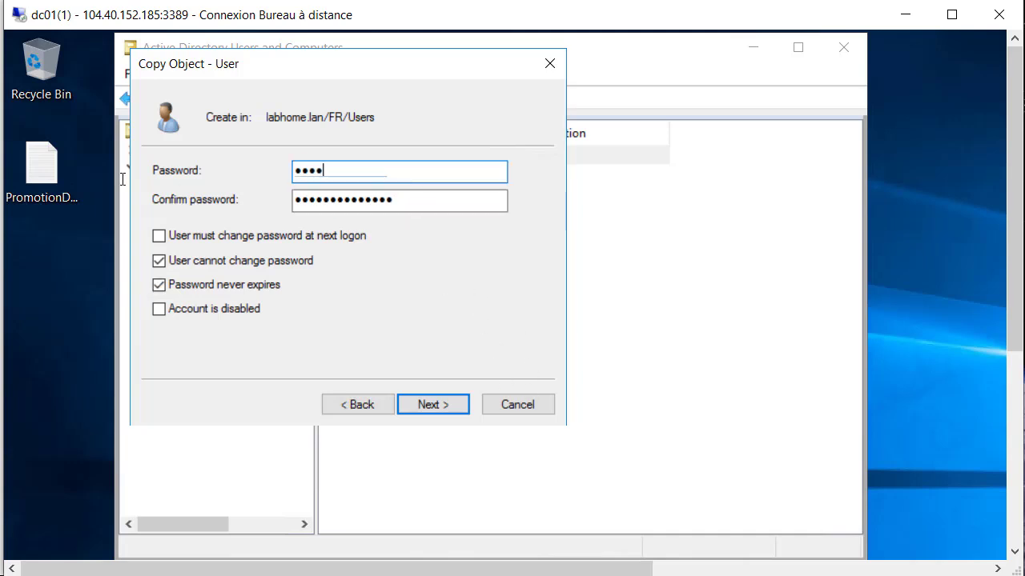
key("Tab")
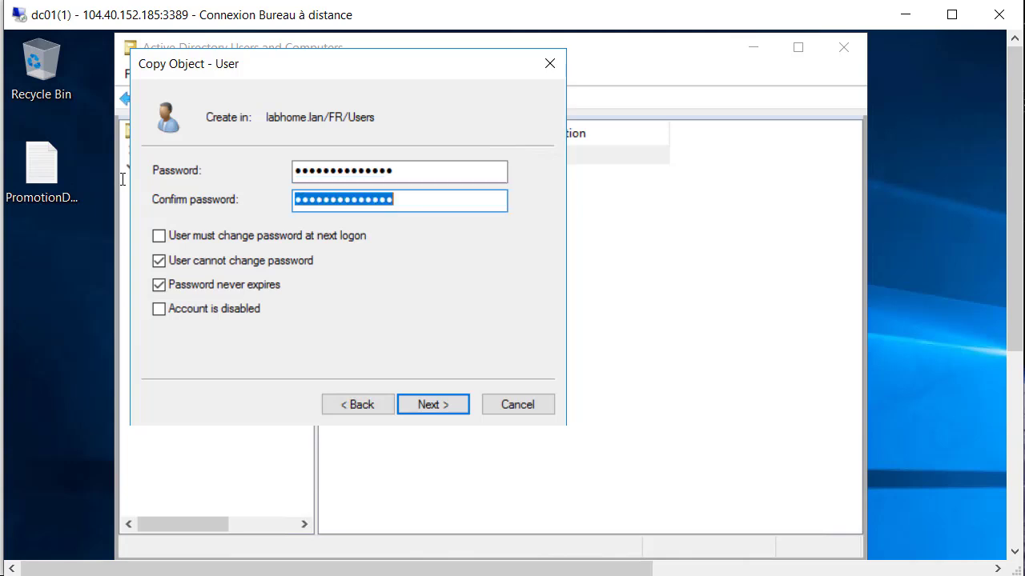
type("•••••••••••")
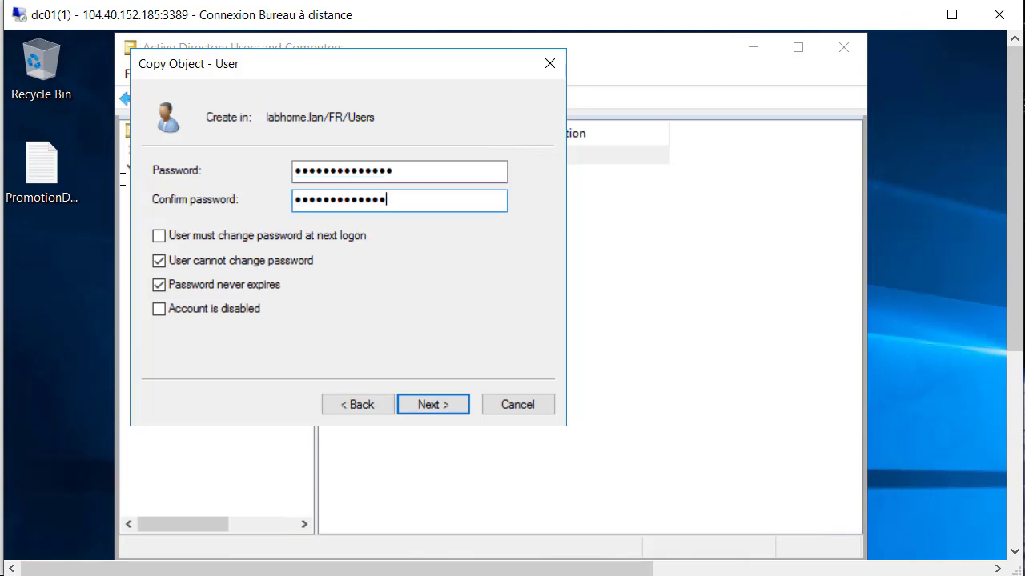
key("Return")
key("Return")
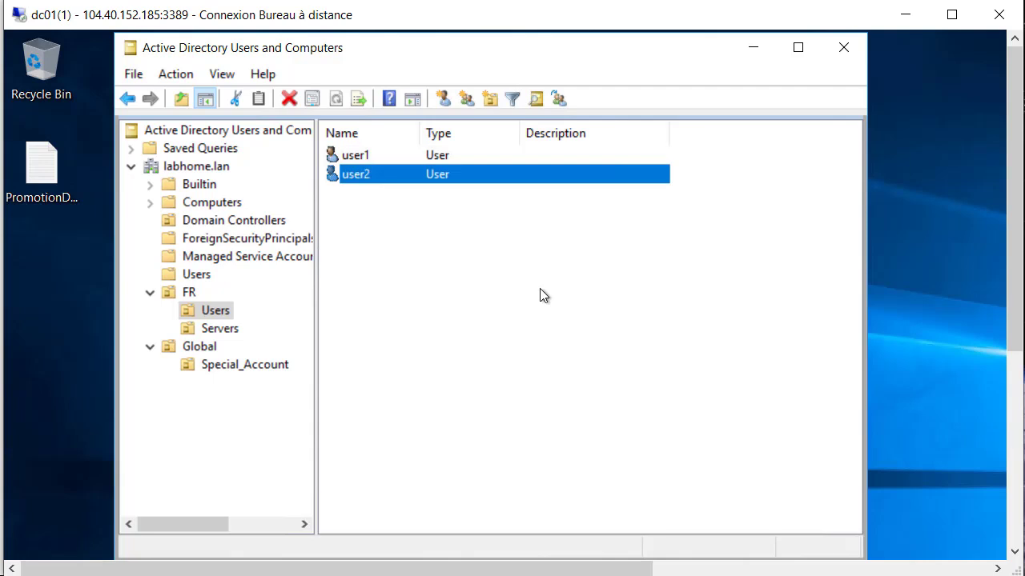
left_click(370, 200)
right_click(361, 179)
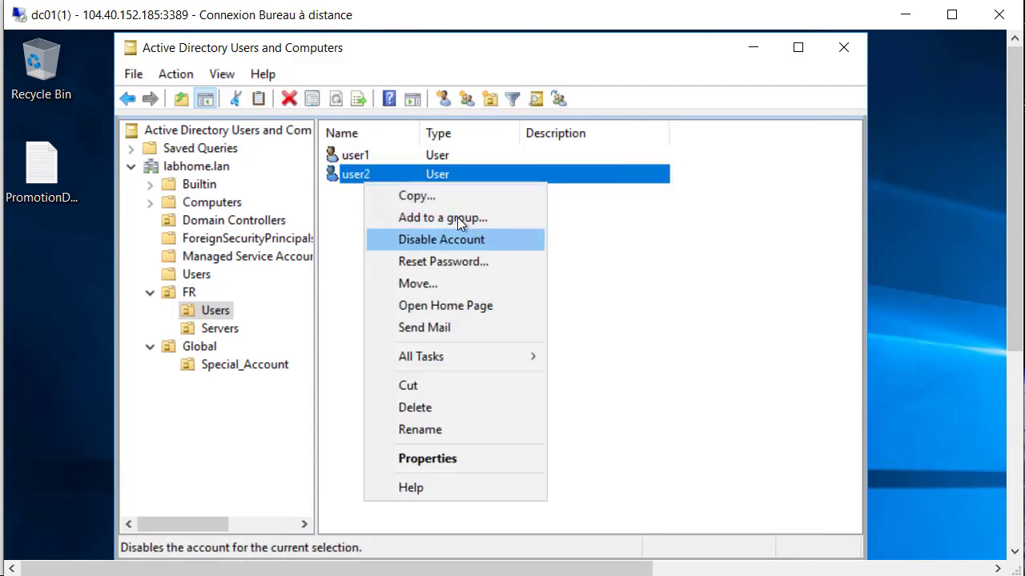
left_click(431, 196)
type("user3")
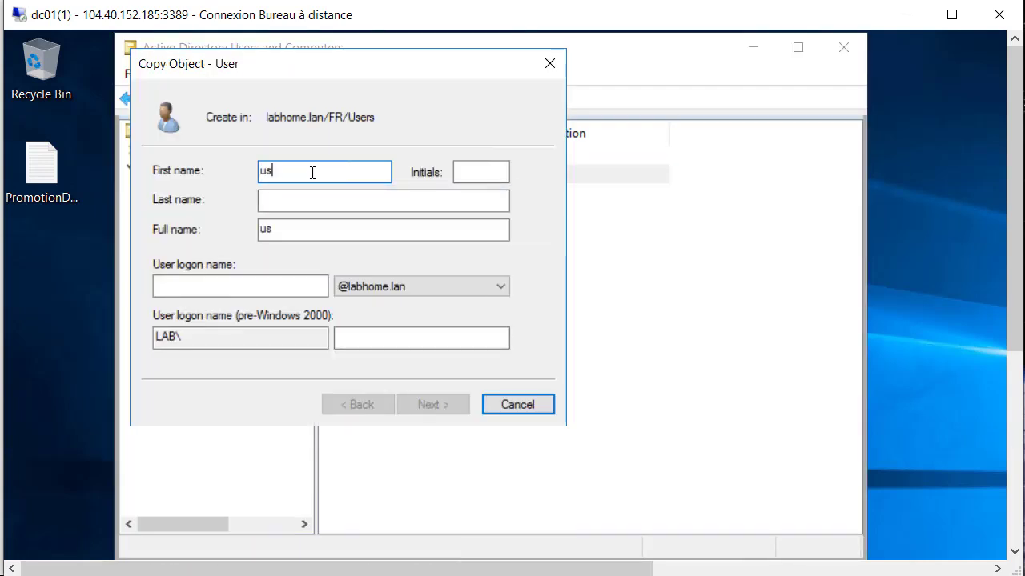
key("Tab")
key("Tab")
key("Tab")
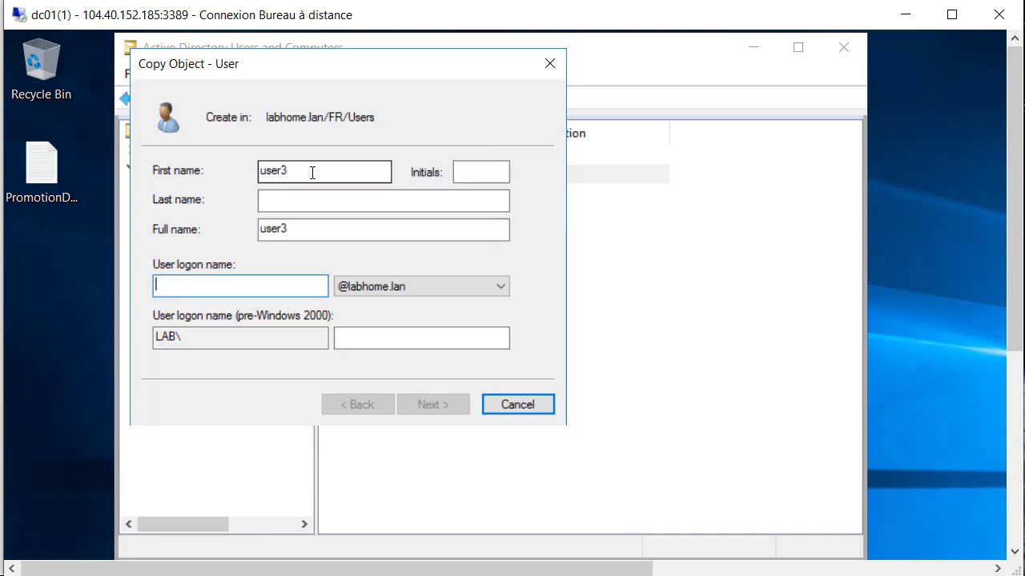
type("user2")
key("BackSpace")
type("3")
key("Return")
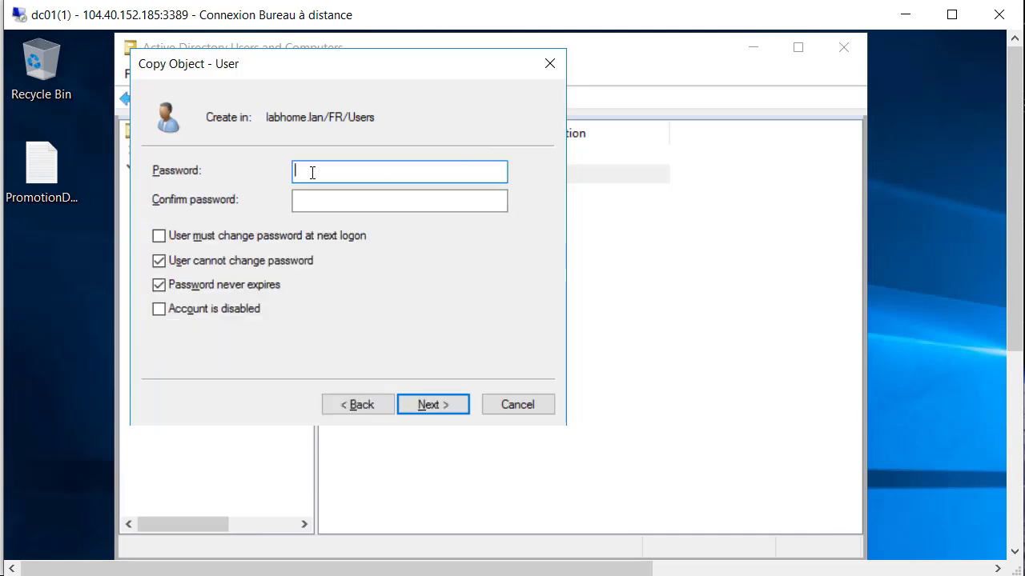
Enter and confirm the account password for user3 with the copied password options, and finish creating the user.
type("••••••••••••")
key("Tab")
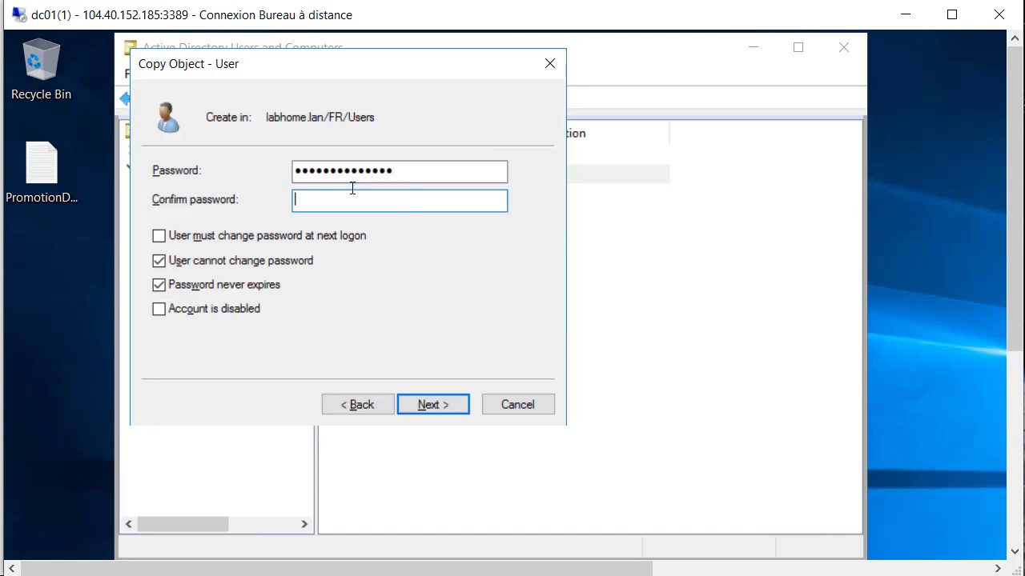
type("•••••••••••••••")
key("Return")
key("Return")
left_click(486, 297)
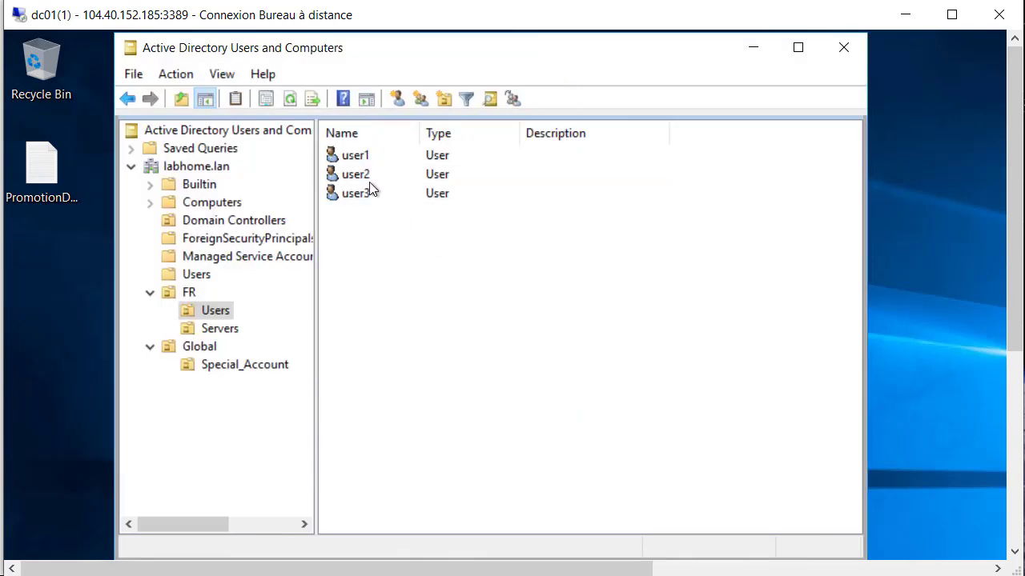
left_click(369, 178)
left_click(370, 152)
left_click(433, 291)
left_click(384, 153)
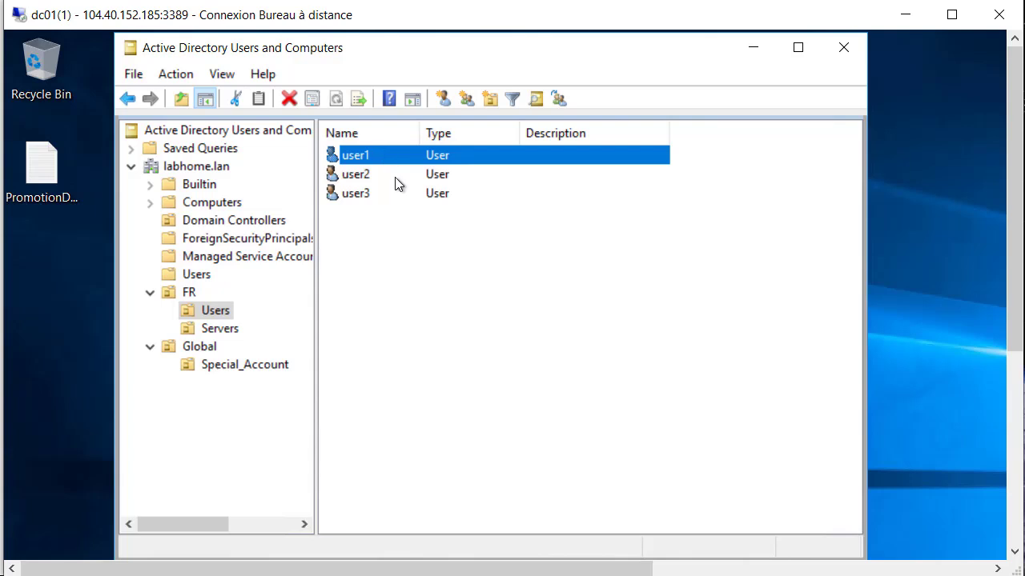
left_click(398, 184)
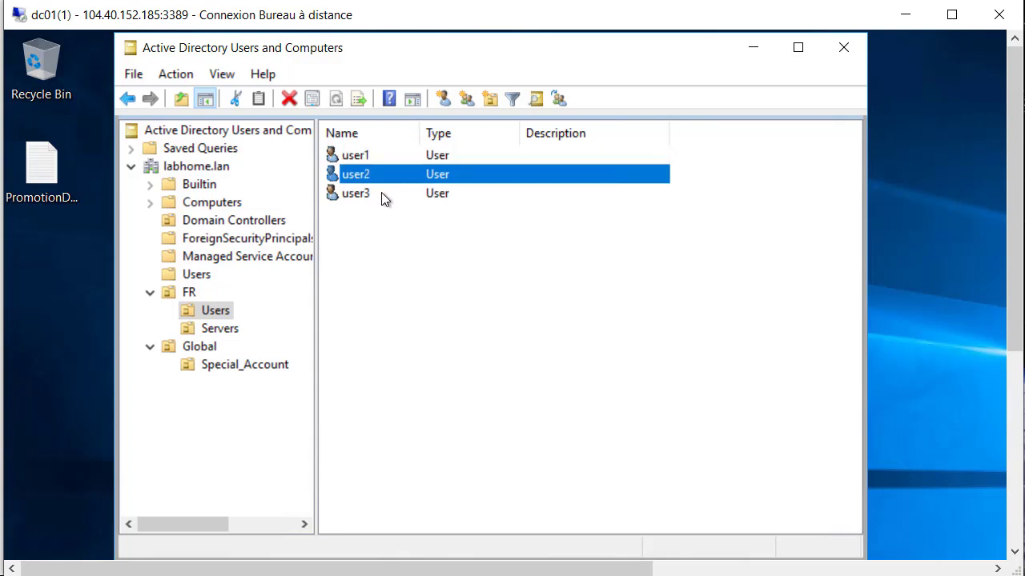
left_click(385, 194)
left_click(378, 169)
left_click(381, 155)
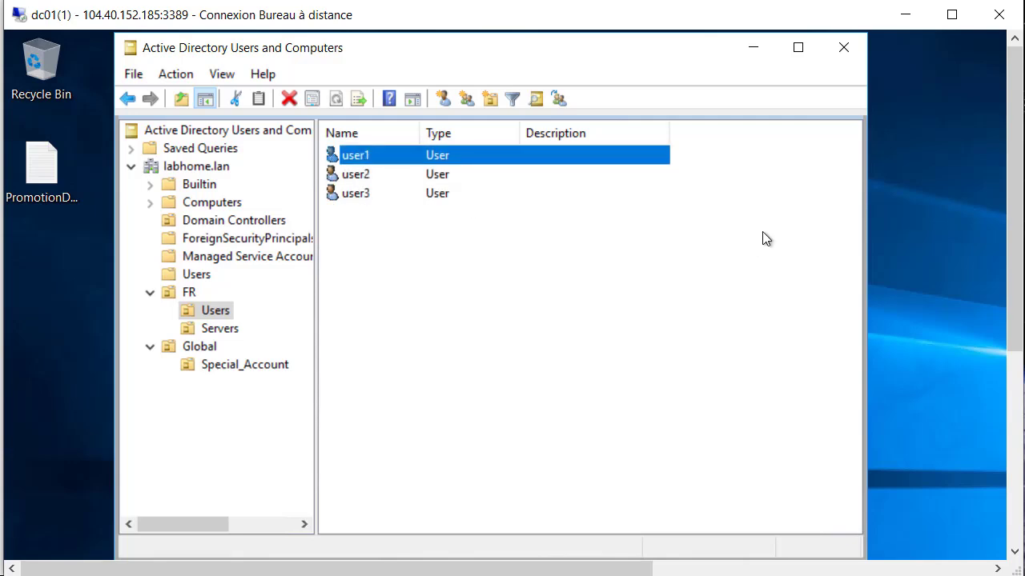
Minimize Active Directory Users and Computers and connect by Remote Desktop to AAD01 using the AAD01(1).rdp connection and the account password.
left_click(753, 48)
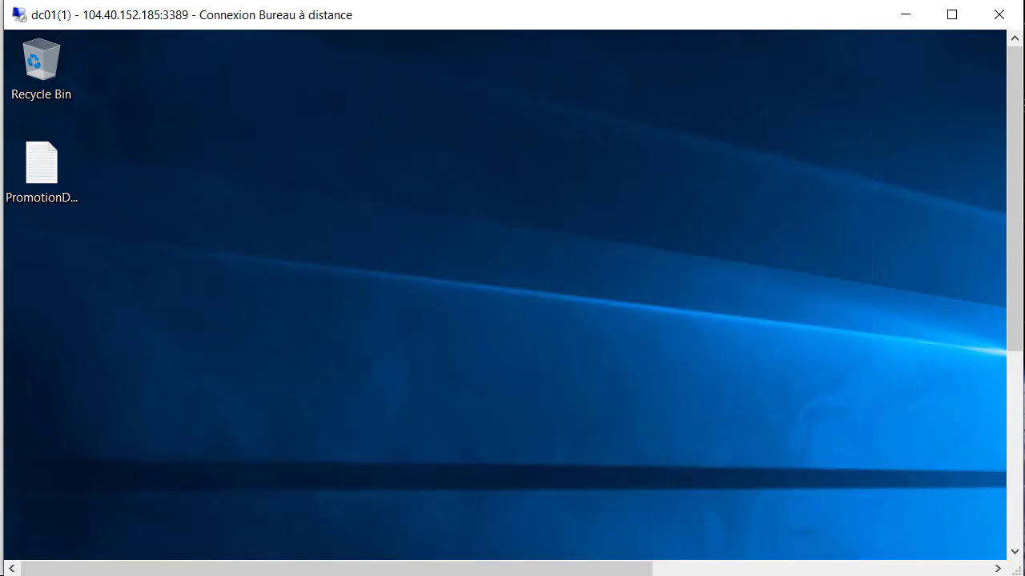
key("alt+Tab")
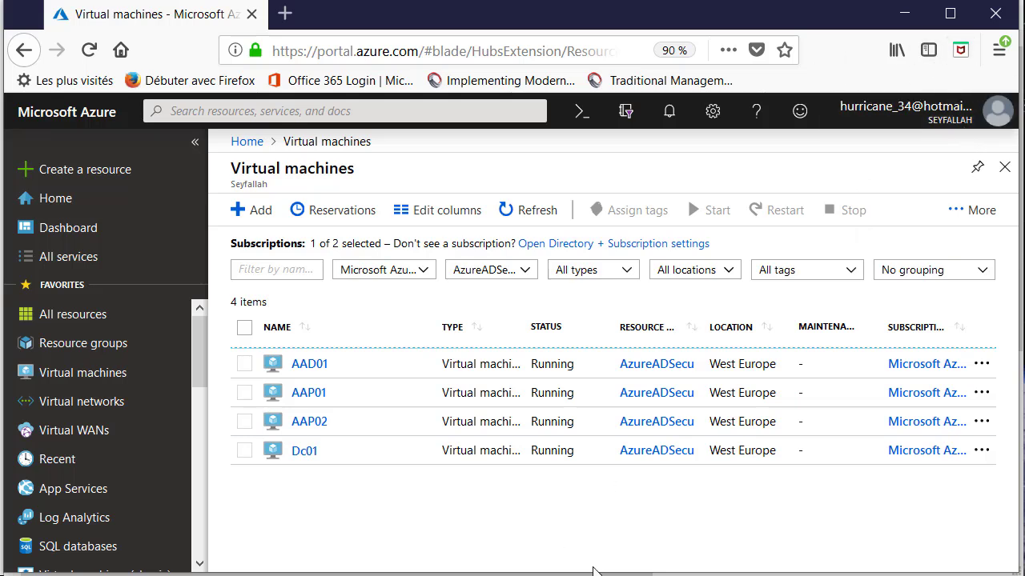
right_click(542, 575)
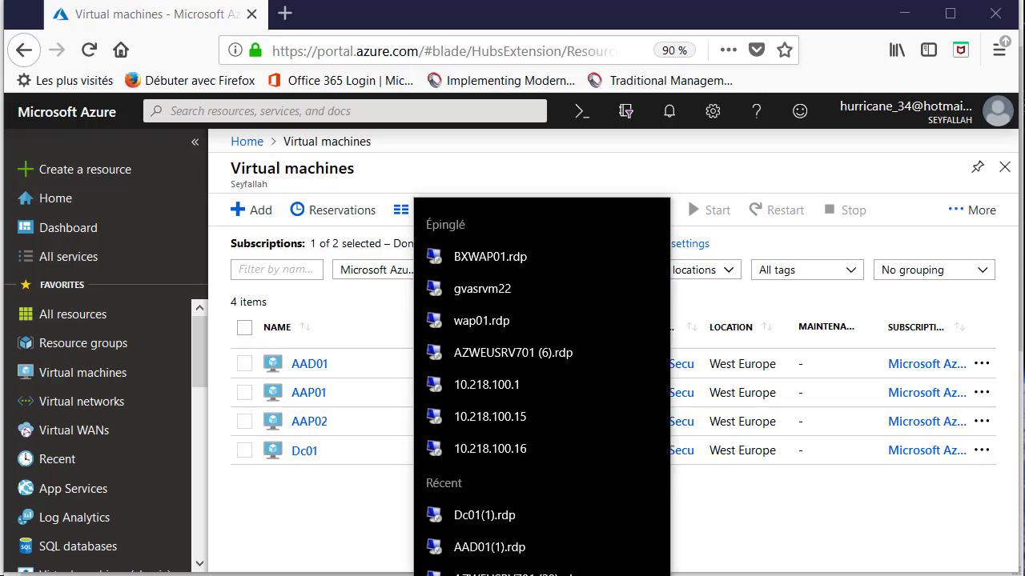
left_click(495, 554)
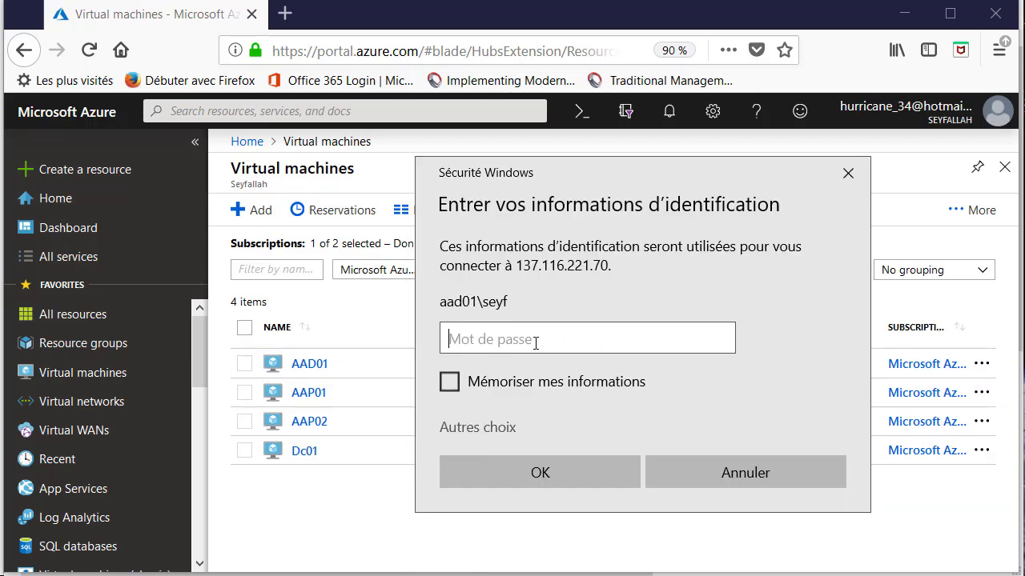
type("************")
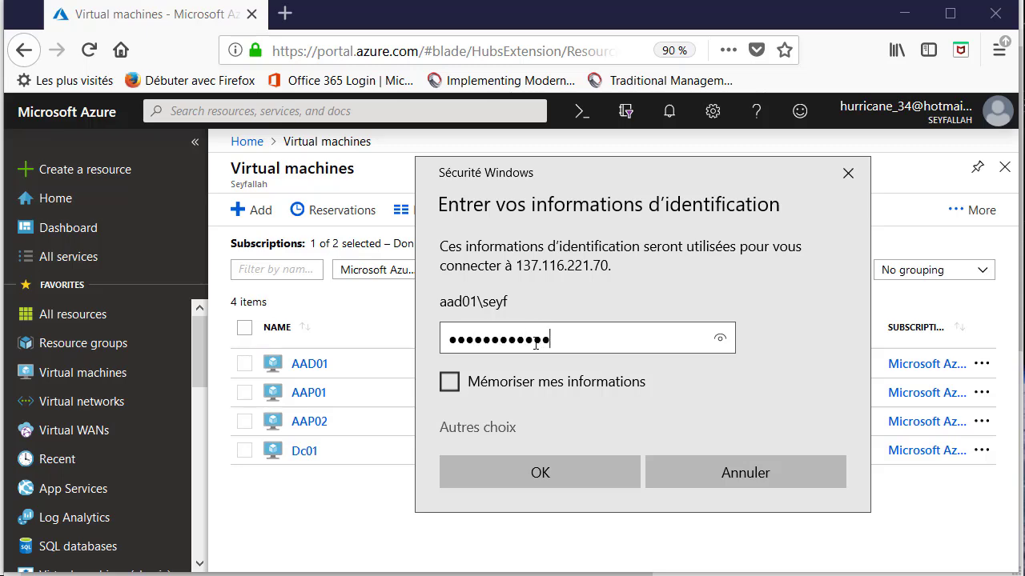
type("**")
key("Return")
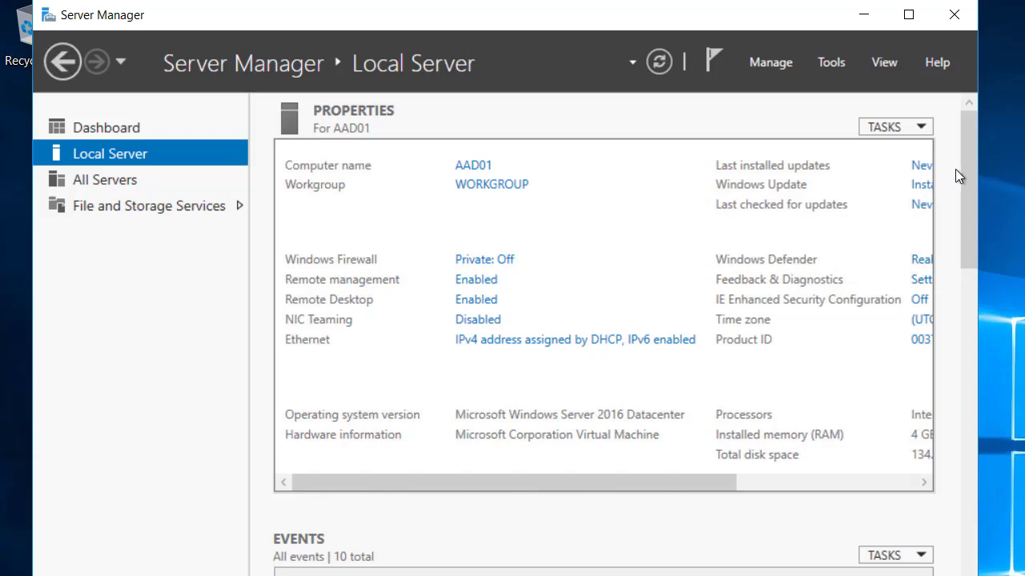
Minimize Server Manager on AAD01 and open a Command Prompt by running cmd.
mouse_move(969, 167)
left_mouse_down()
mouse_move(963, 268)
mouse_move(965, 180)
left_mouse_up()
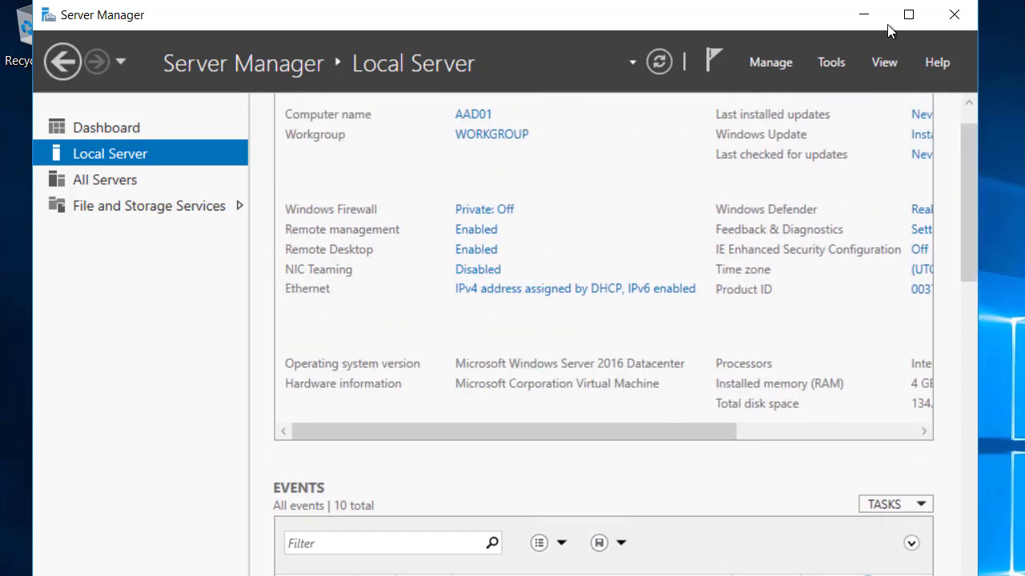
left_click(863, 14)
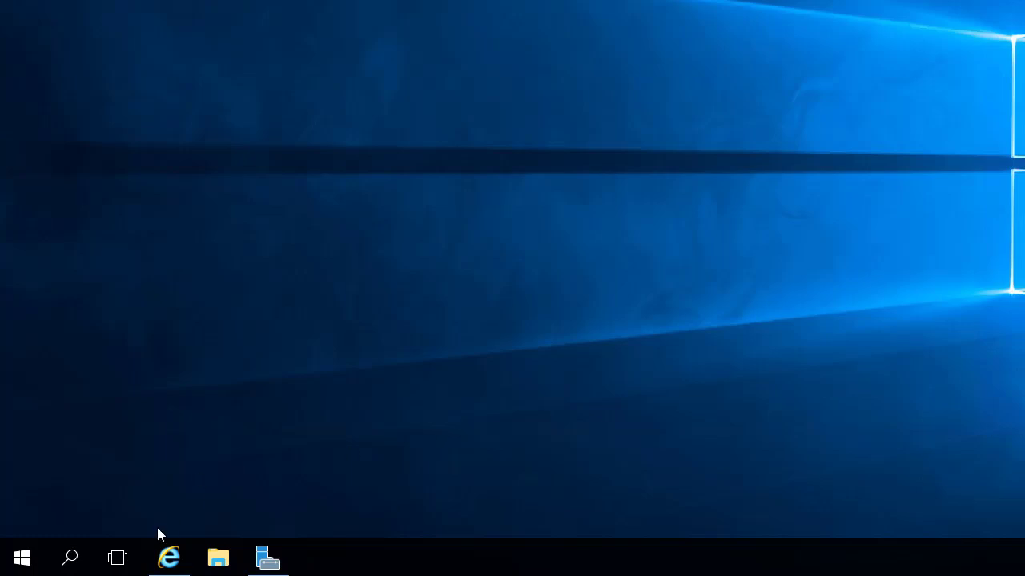
right_click(20, 554)
left_click(68, 466)
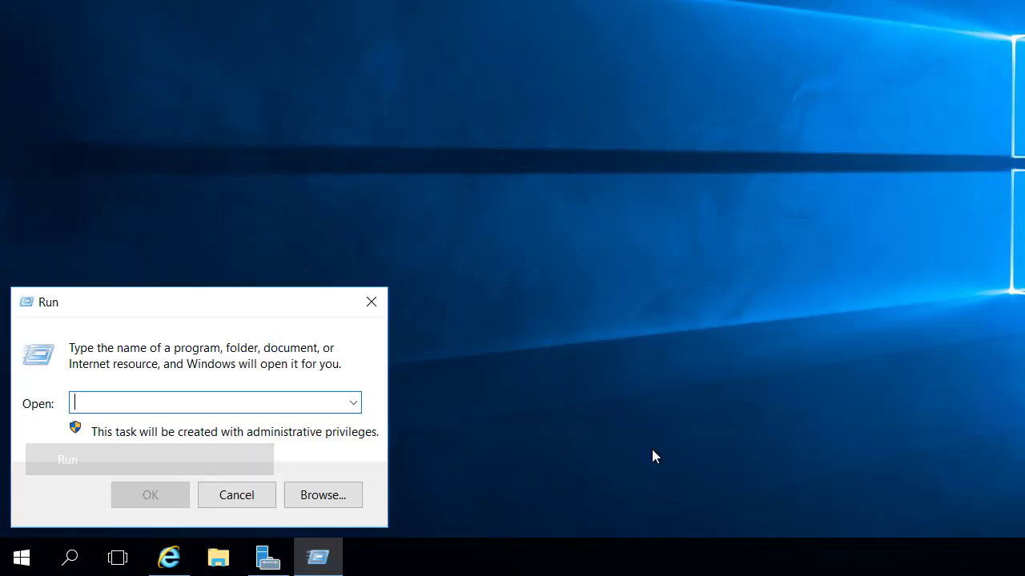
type("cmd")
key("Return")
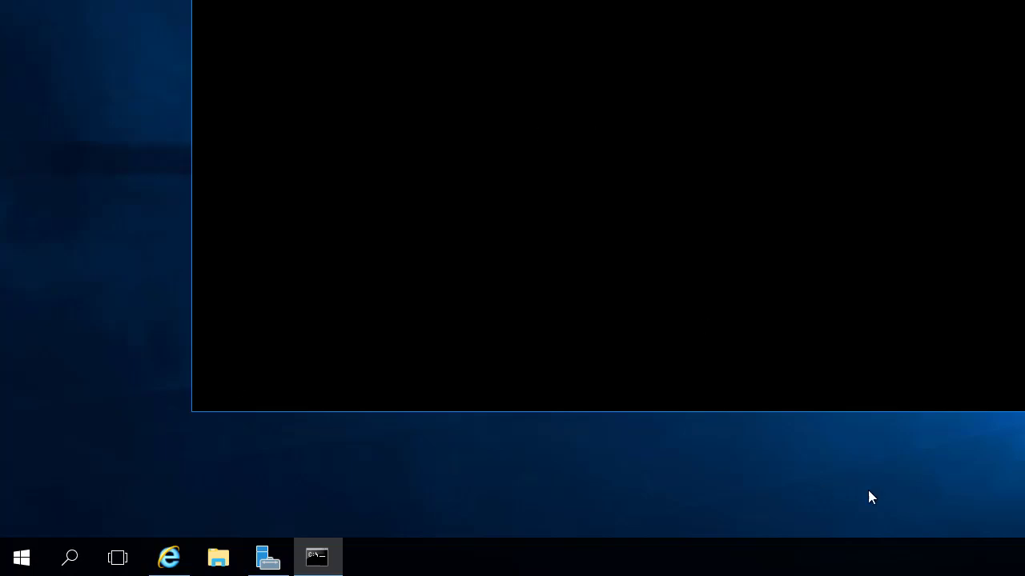
type("p")
key("BackSpace")
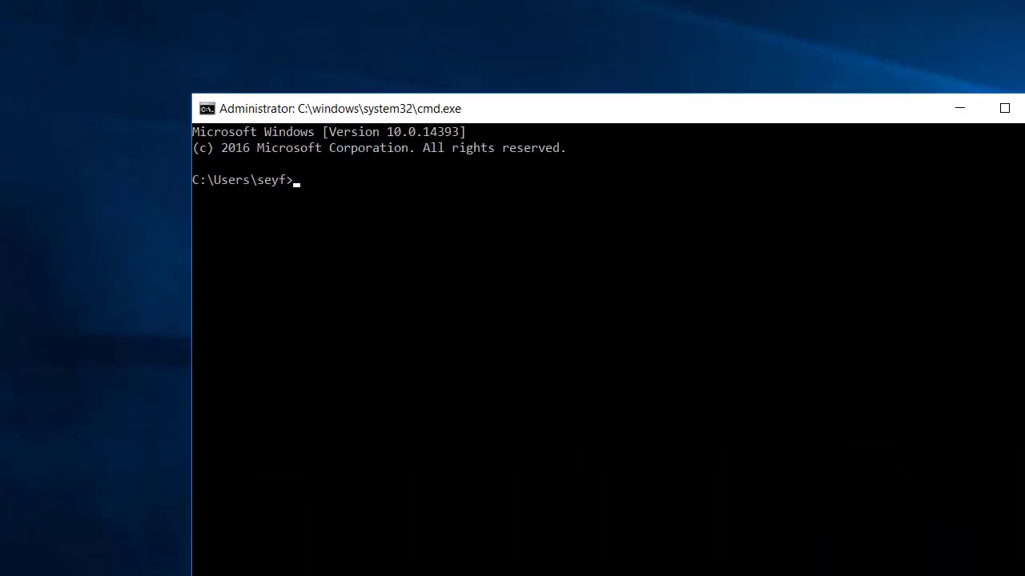
Ping homelab.lan from the Command Prompt on AAD01 to test name resolution.
type("pon")
type("an")
type(".lan")
key("Return")
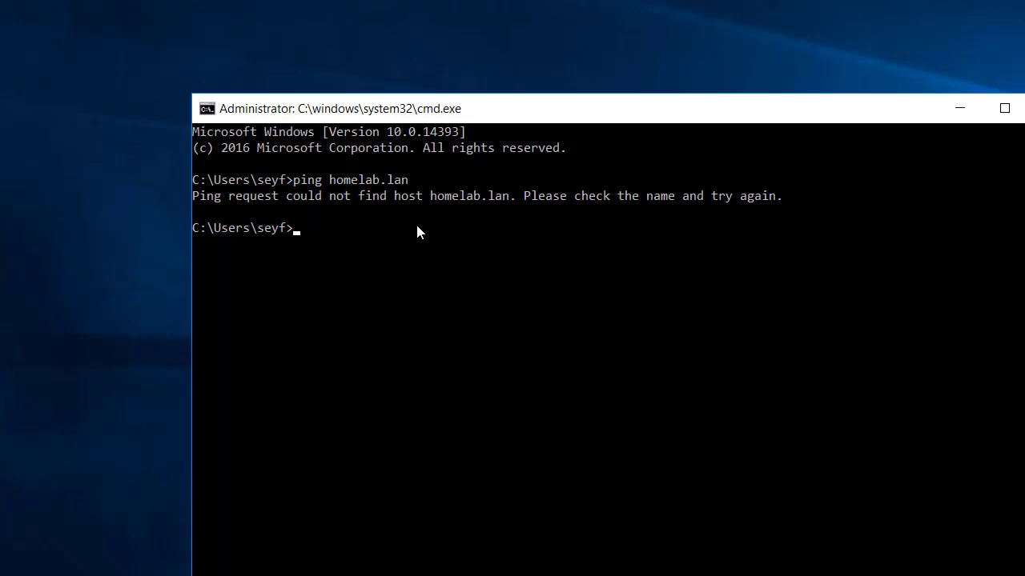
Run ipconfig /all and examine the DNS server setting of the AAD01 Ethernet adapter.
type("ipconfig /all")
key("Return")
scroll(680, 288, "down", 5)
scroll(687, 312, "up", 7)
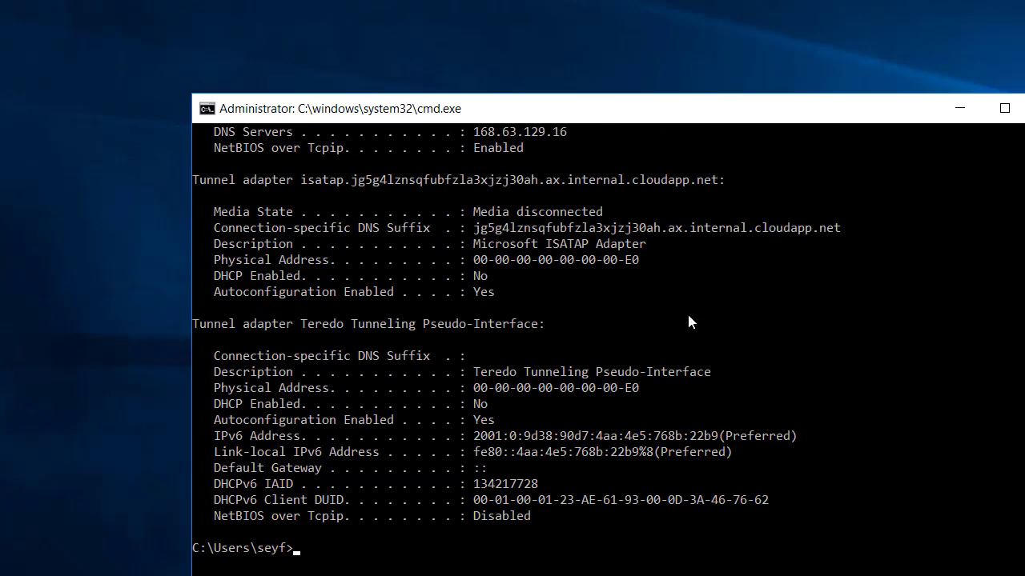
scroll(687, 315, "up", 8)
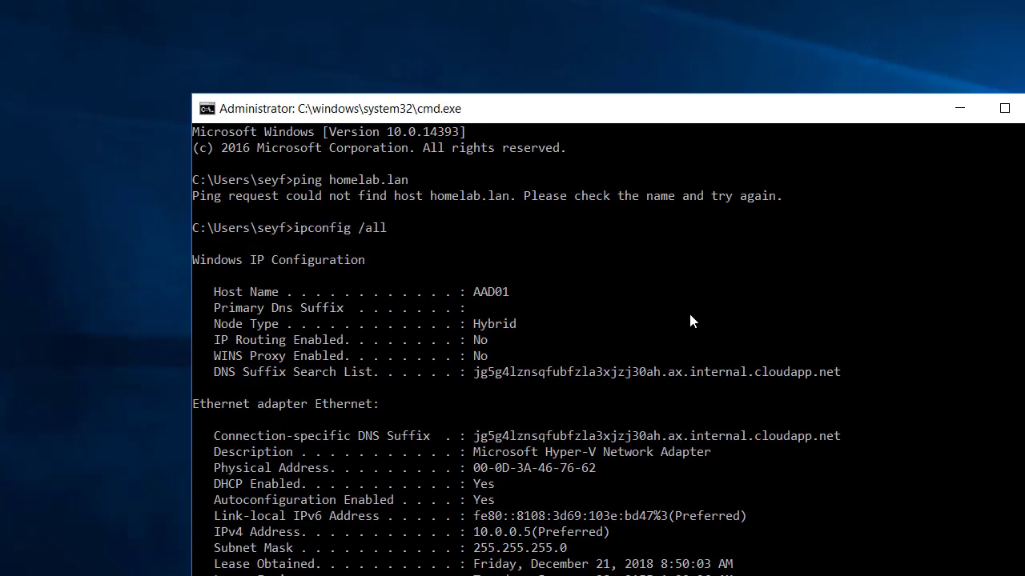
scroll(689, 311, "down", 5)
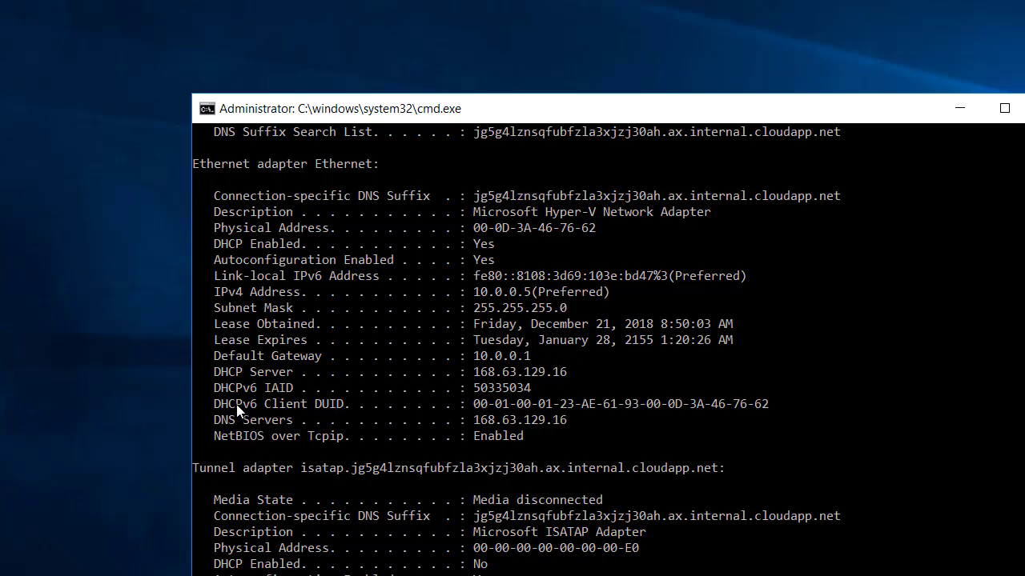
scroll(556, 323, "down", 2)
left_click(555, 324)
left_click(434, 307)
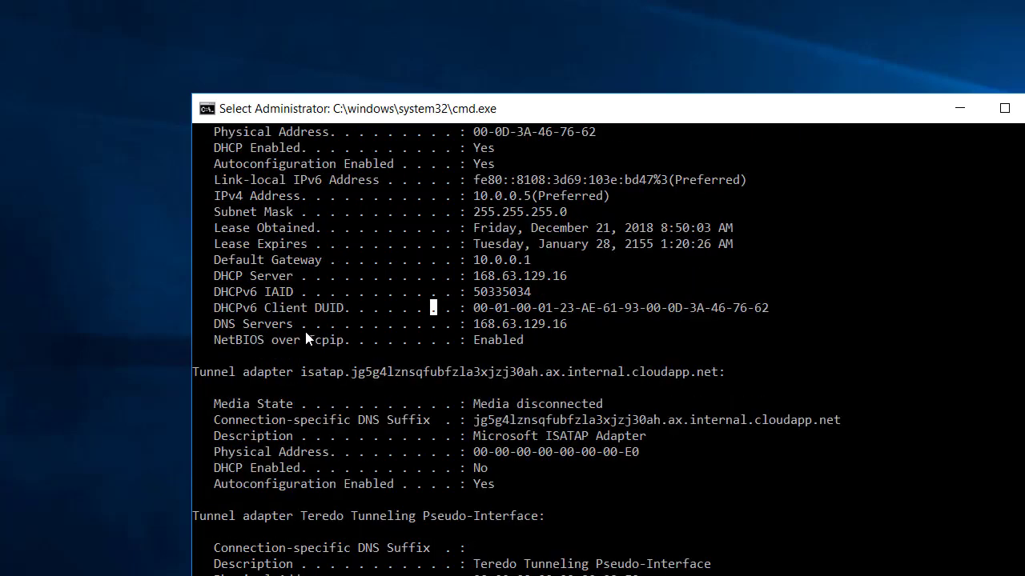
left_click_drag(215, 329, 548, 324)
left_click(583, 323)
left_click_drag(393, 323, 565, 323)
left_click(556, 324)
scroll(660, 170, "up", 2)
left_click_drag(590, 102, 528, 65)
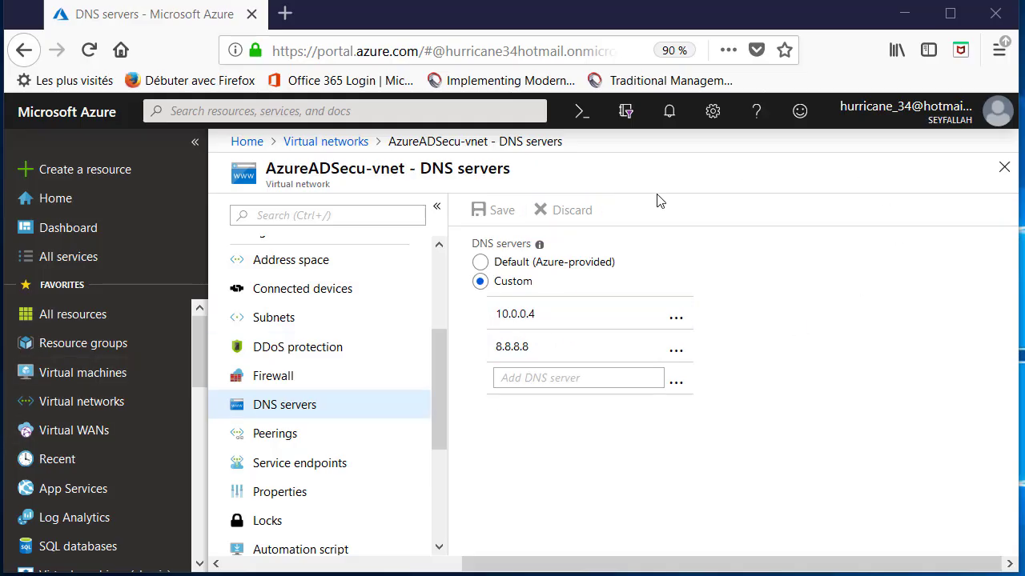
Switch to the Azure portal and view the DNS servers configured for the AzureADSecu-vnet virtual network.
left_click(74, 405)
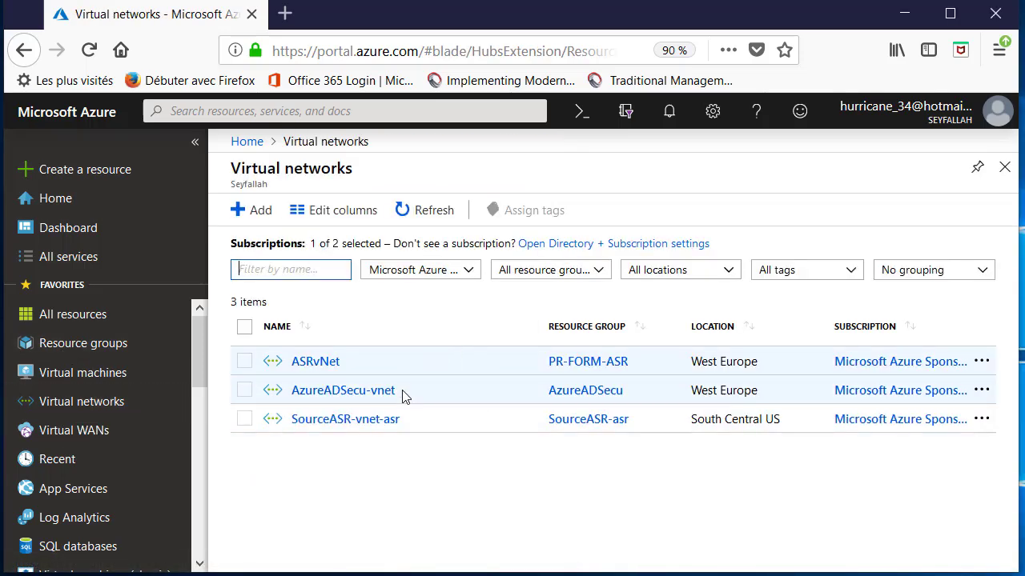
left_click(338, 392)
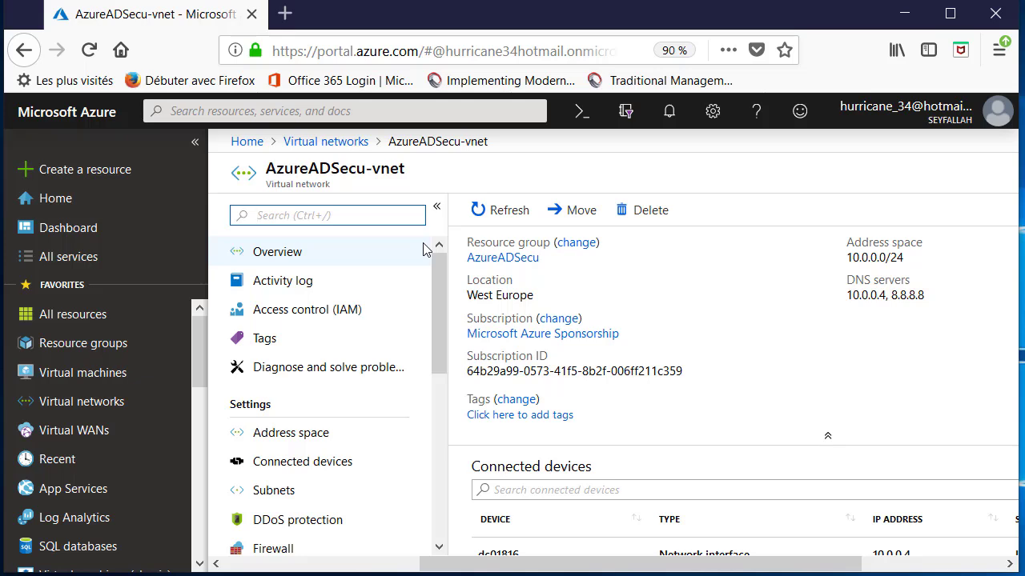
scroll(440, 281, "down", 2)
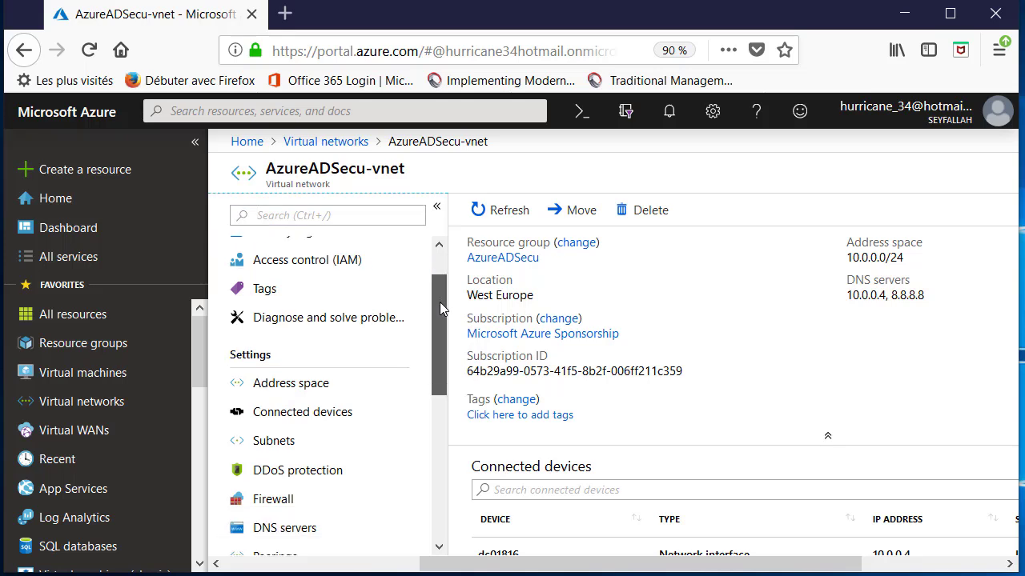
scroll(352, 365, "down", 2)
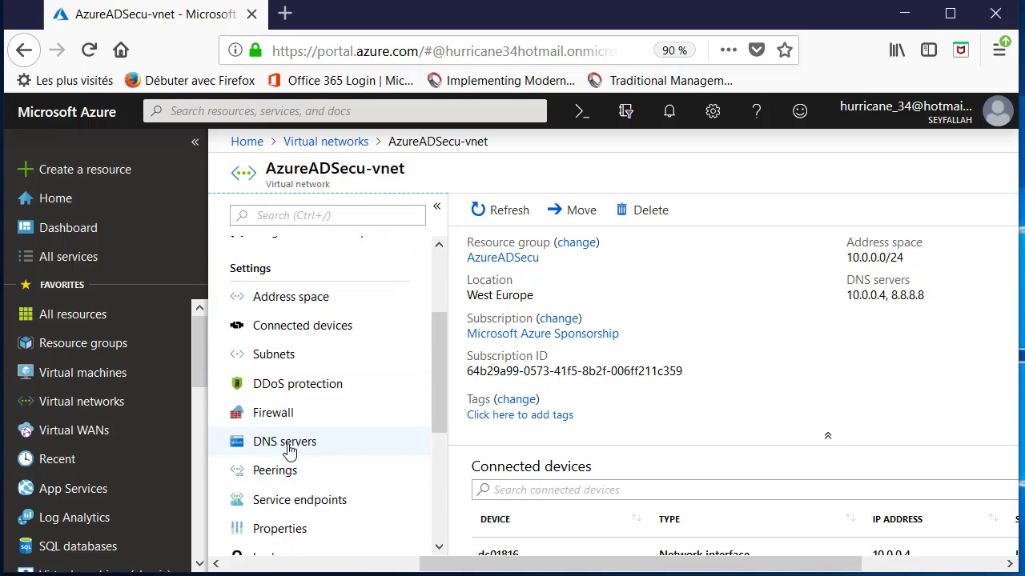
left_click(289, 445)
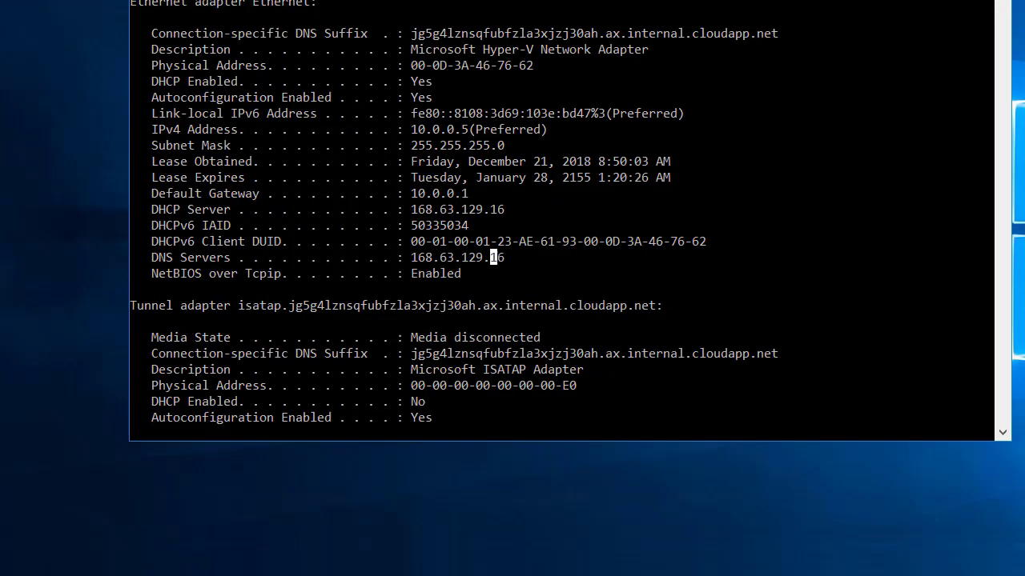
Return to the AAD01 remote session and restart the server with the reason Other (Unplanned).
left_click(22, 557)
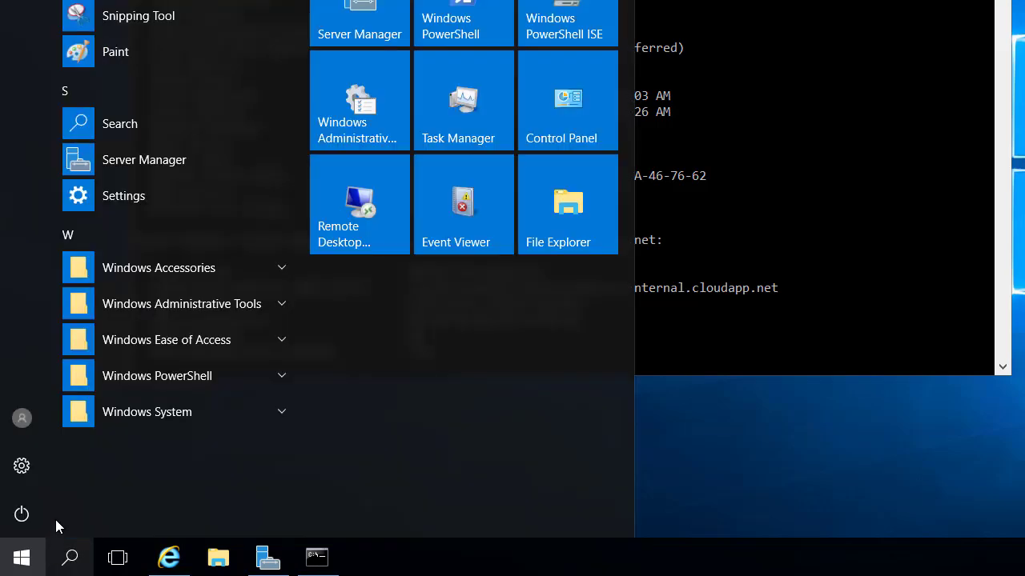
left_click(22, 514)
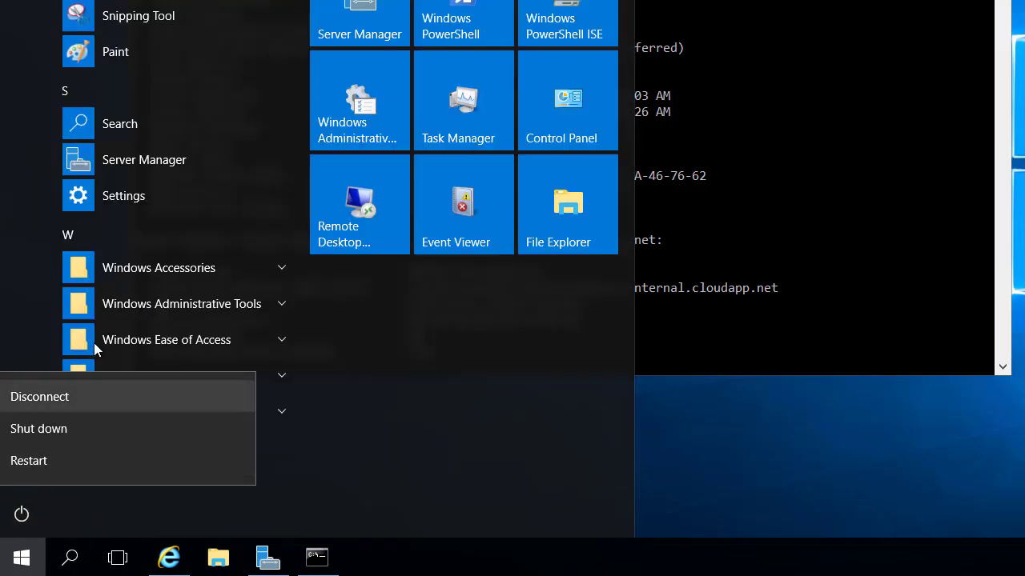
left_click(40, 463)
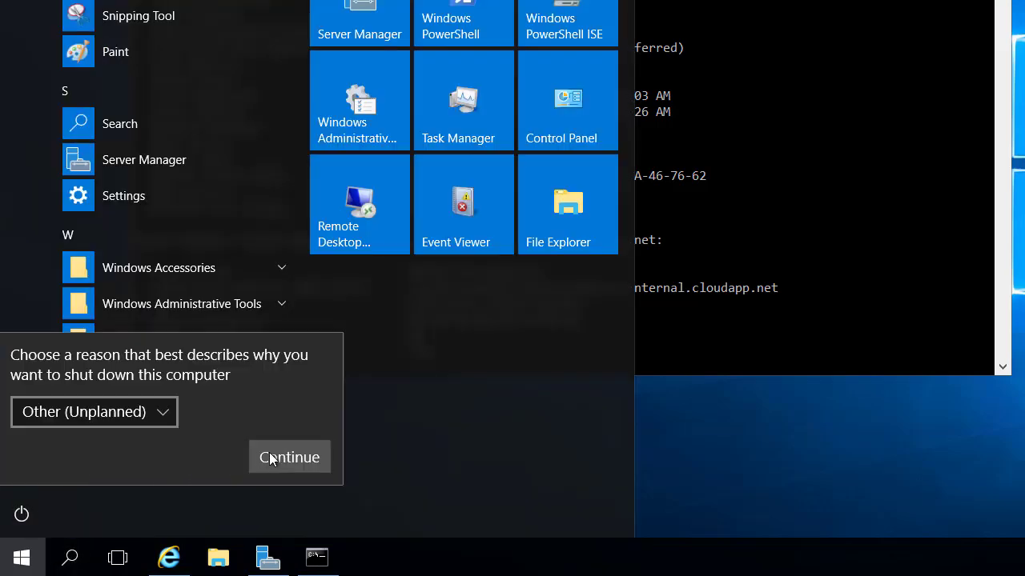
left_click(273, 454)
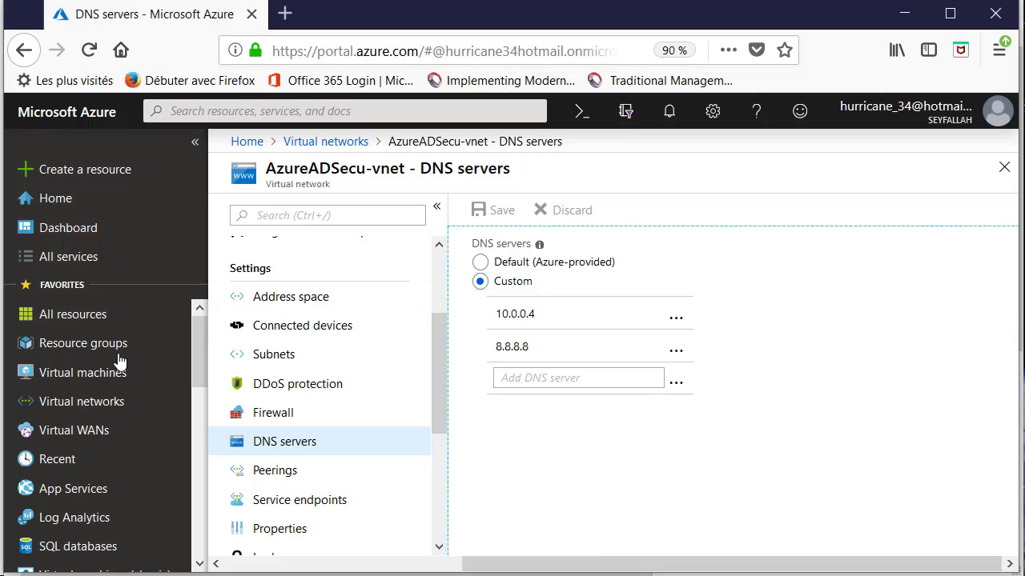
Restart the AAP01 virtual machine from the Azure portal's virtual machines list, confirm, and clear its selection.
left_click(106, 378)
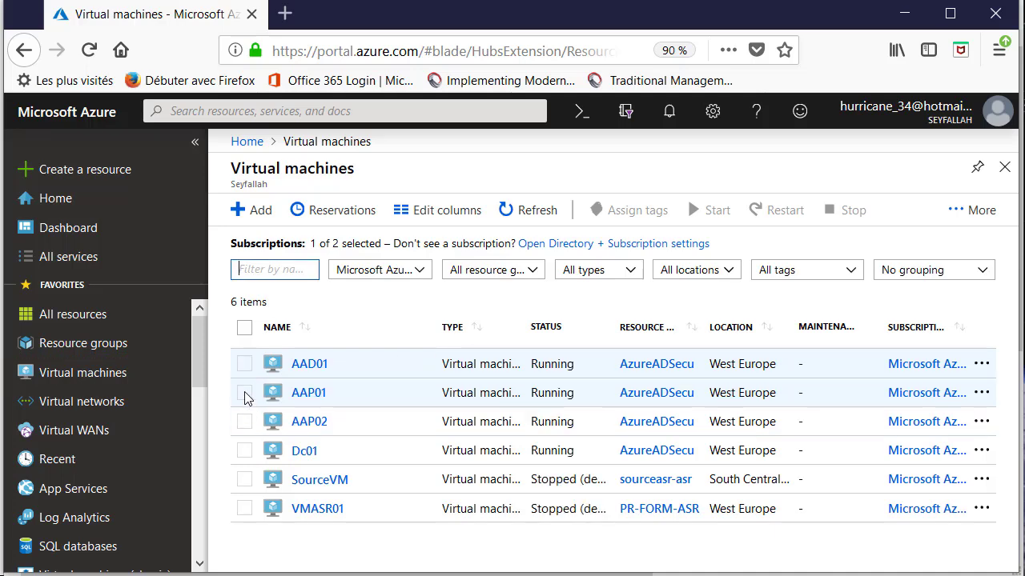
left_click(245, 393)
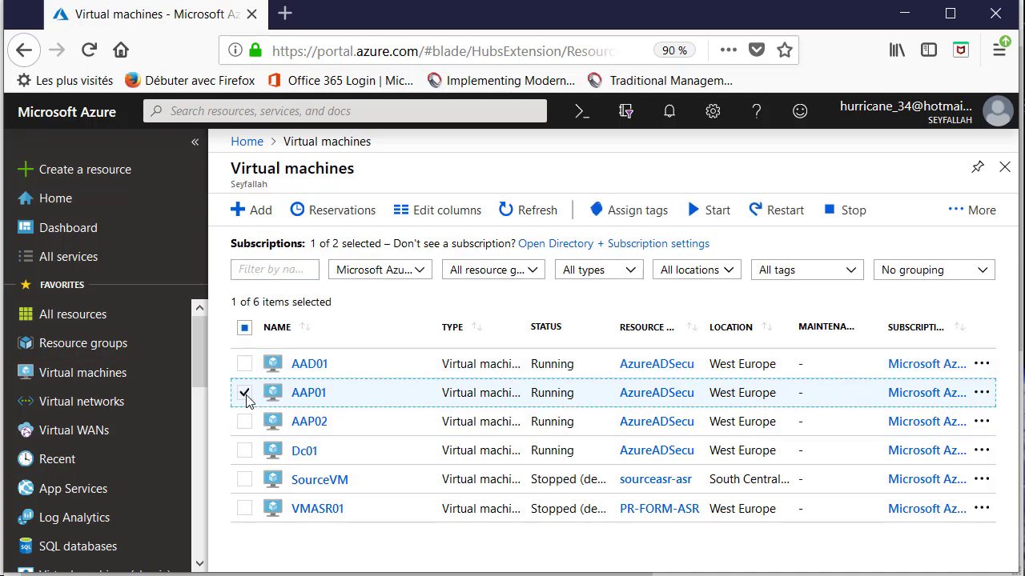
left_click(785, 212)
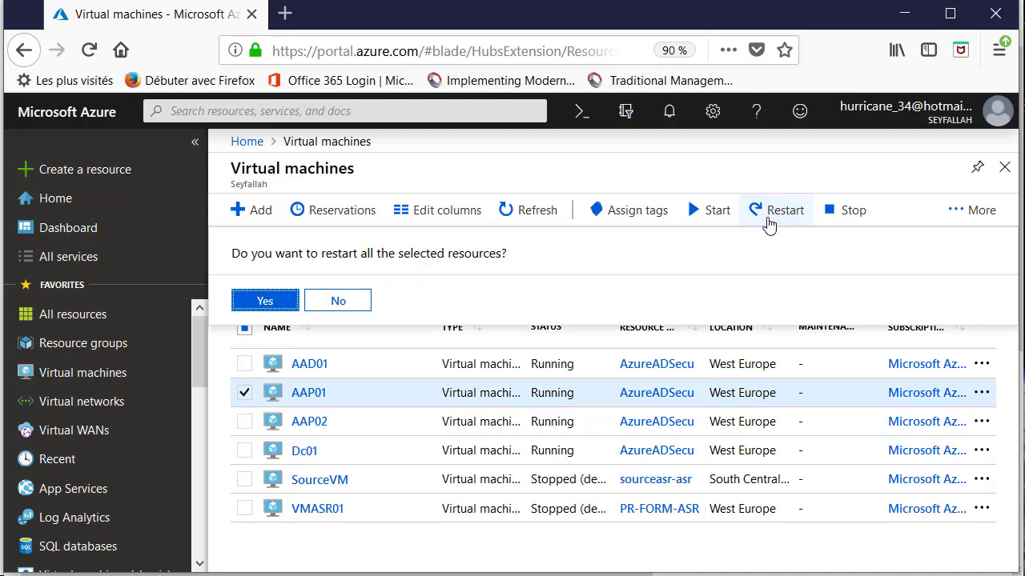
left_click(268, 309)
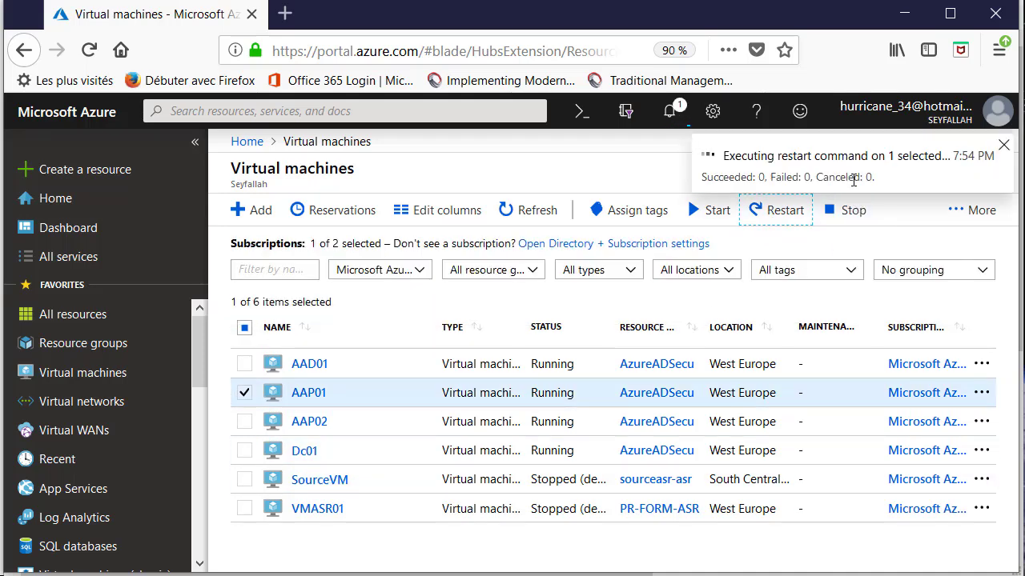
left_click(244, 393)
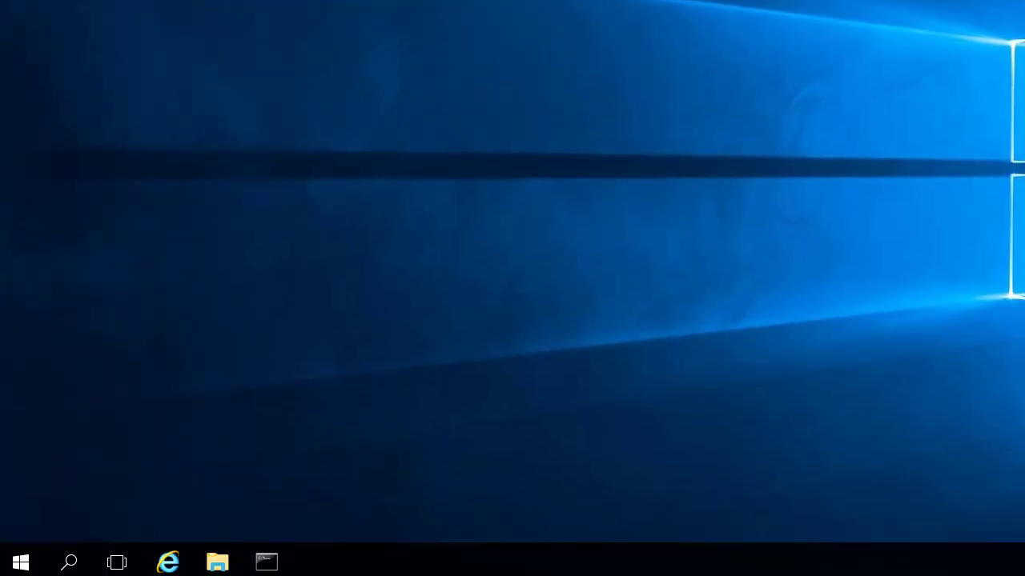
Ping labhome.lan from the Command Prompt on AAD01, check the replies, and minimize the window.
left_click(276, 563)
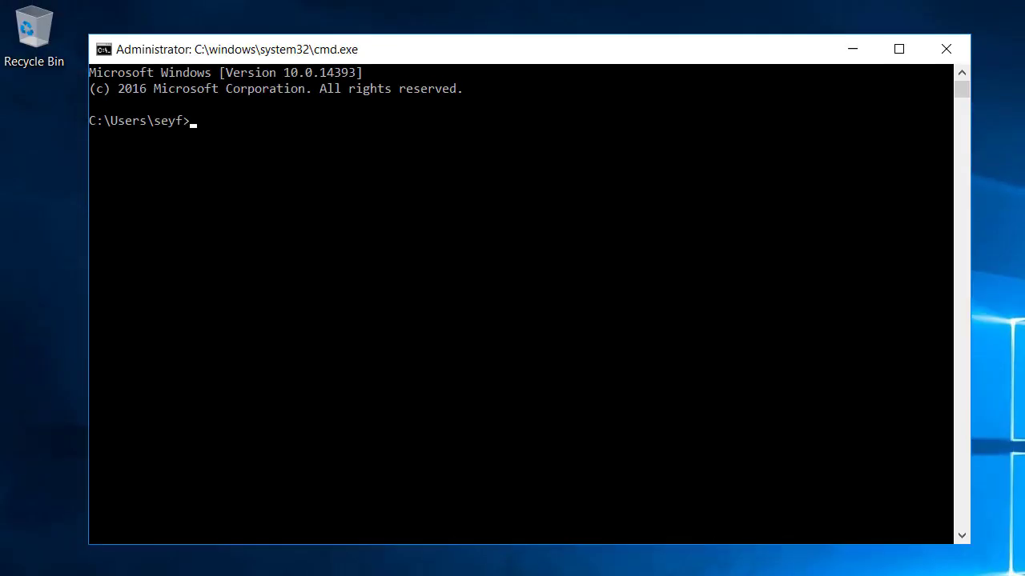
type("ping labhome.lan")
key("Return")
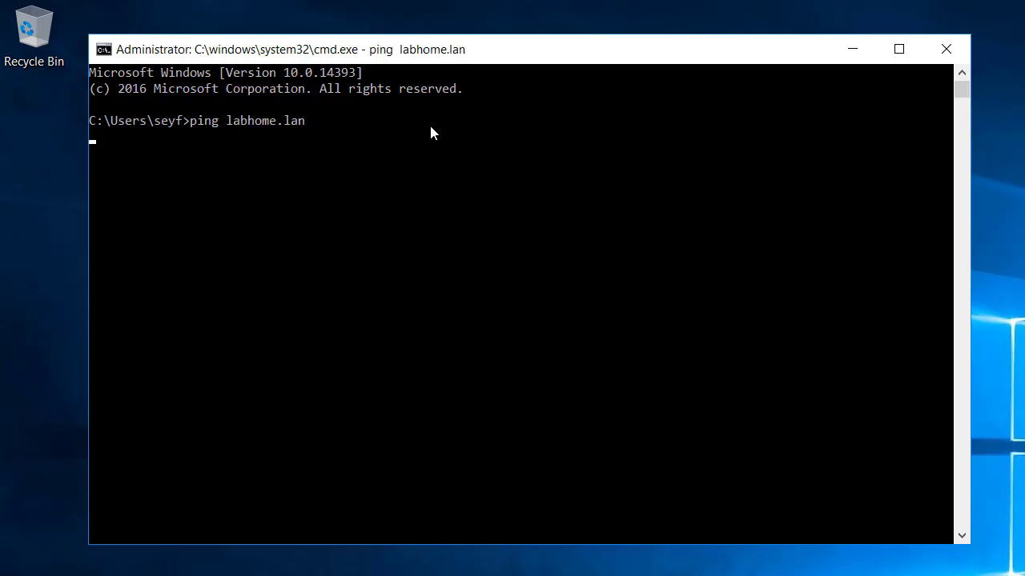
left_click_drag(153, 170, 305, 174)
left_click(322, 185)
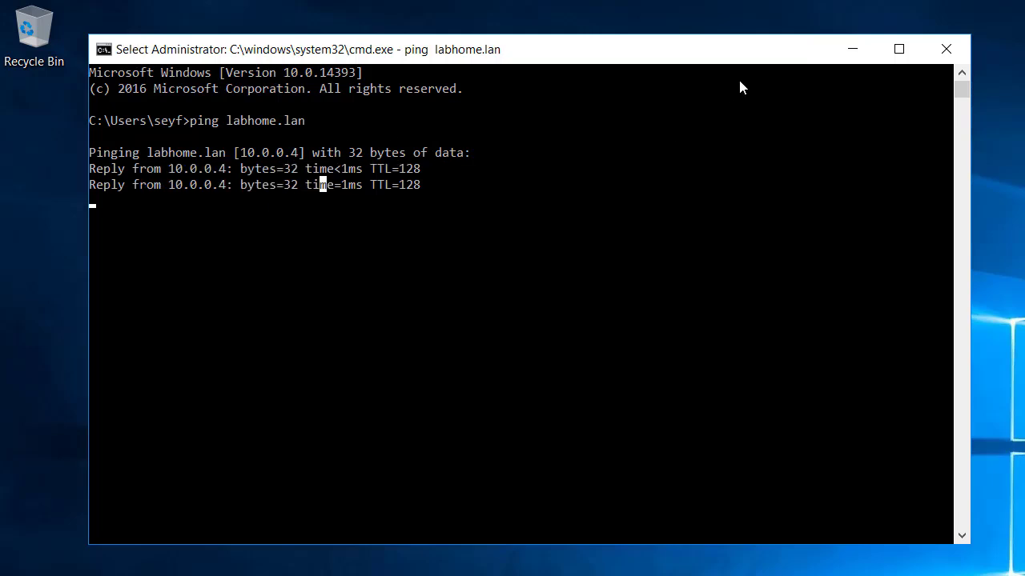
left_click(851, 49)
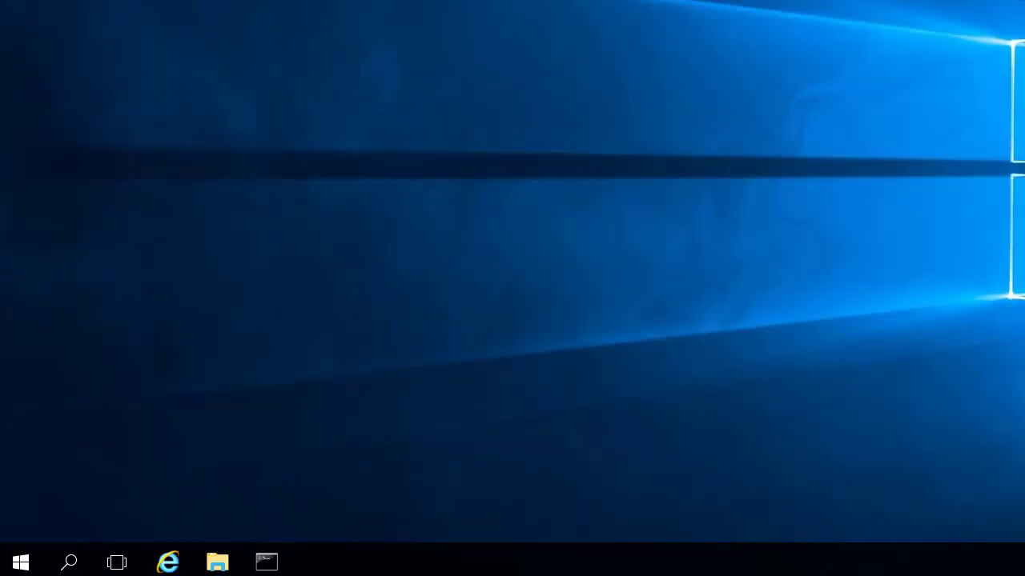
Open the System information on AAD01, close Device Manager, and open the Computer Name/Domain Changes settings.
right_click(21, 563)
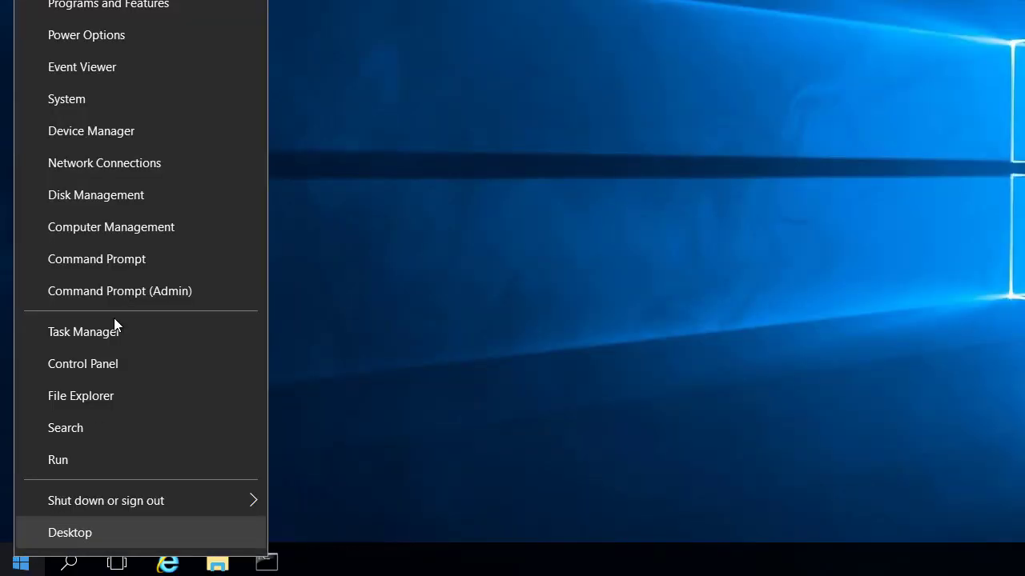
left_click(134, 97)
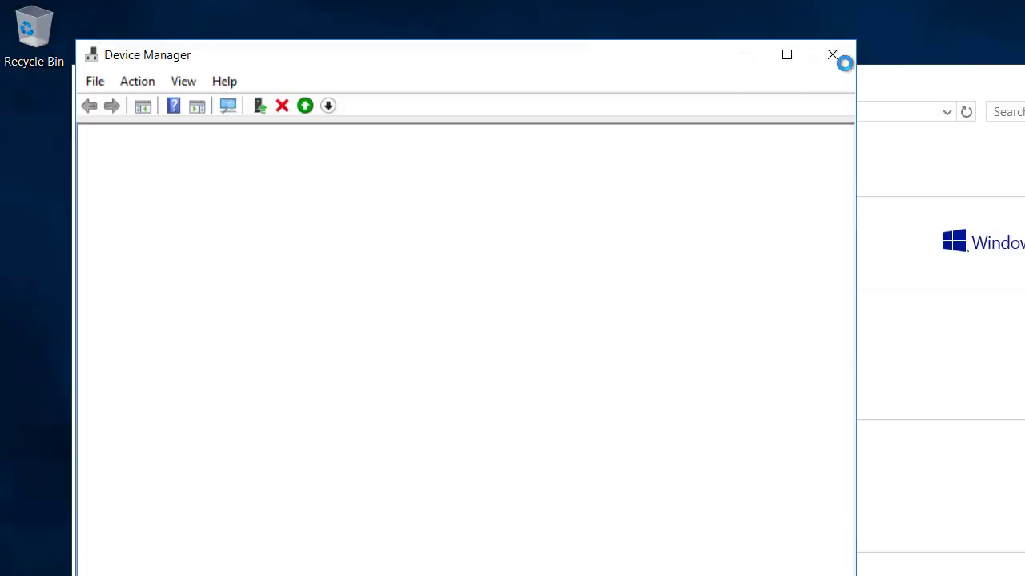
left_click(820, 63)
left_click_drag(815, 68, 664, 33)
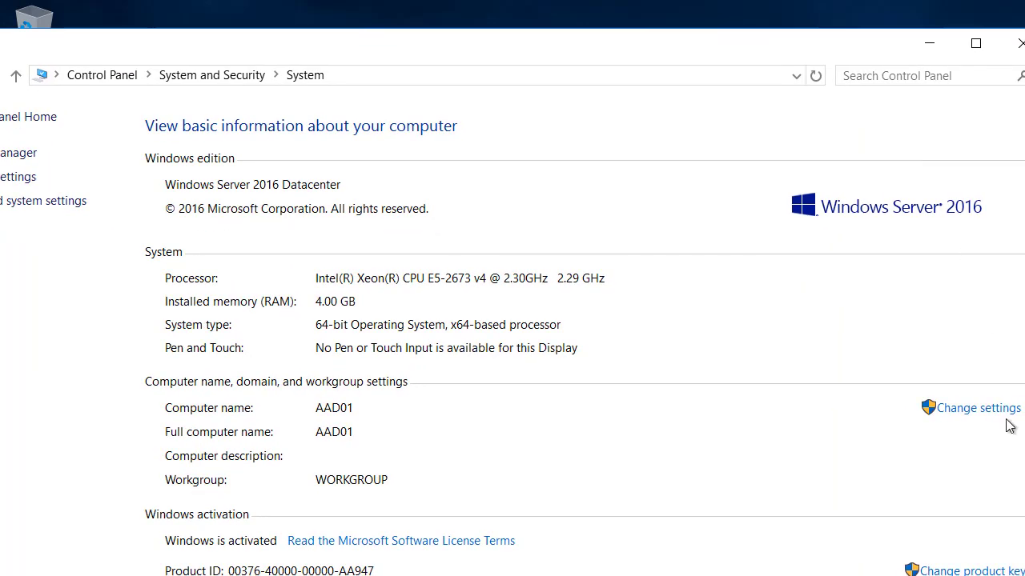
left_click(978, 407)
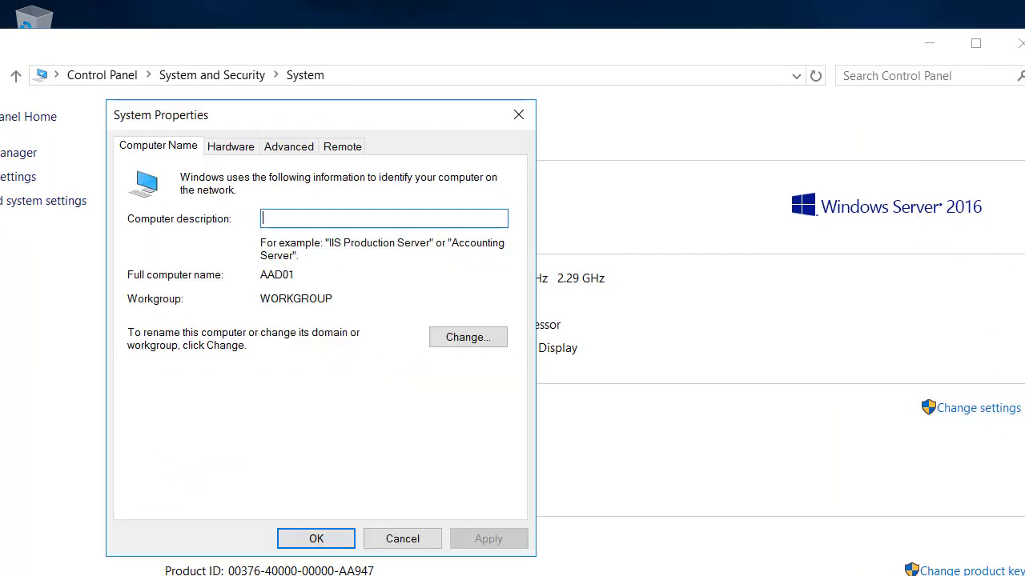
left_click(468, 337)
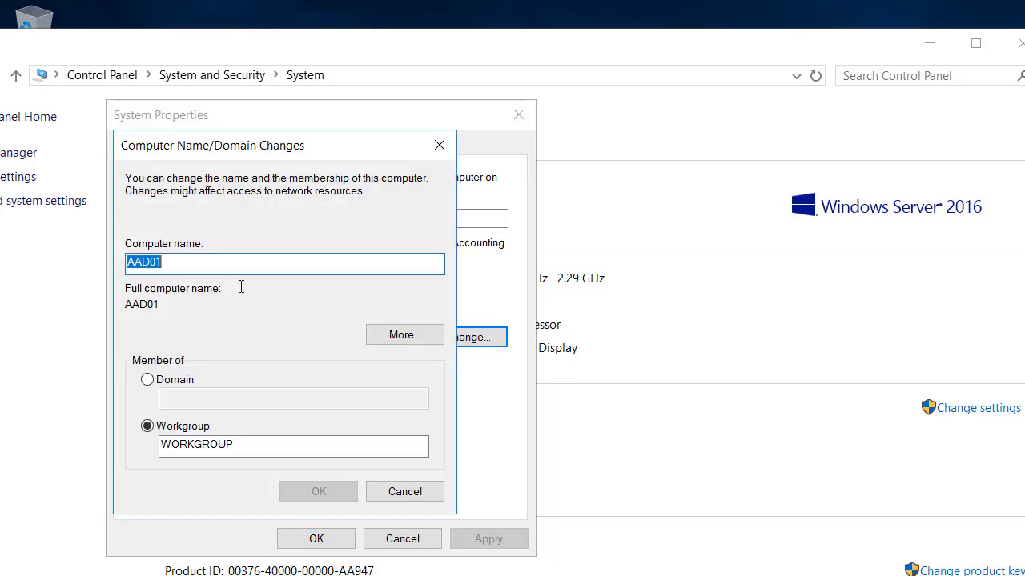
Change the membership of AAD01 from workgroup to the domain labhome.lan and submit the change.
left_click(173, 382)
left_click(187, 406)
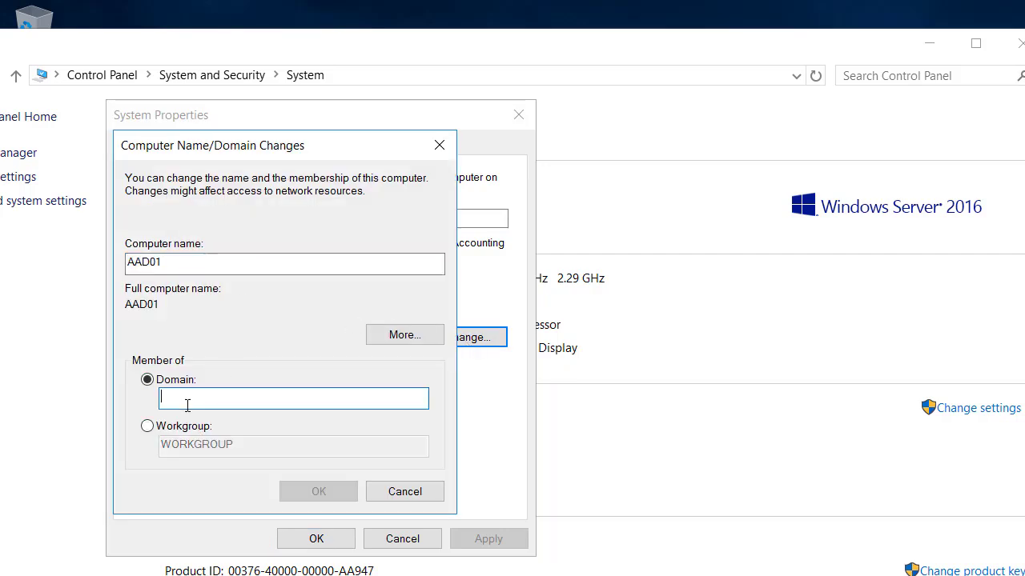
type("lab")
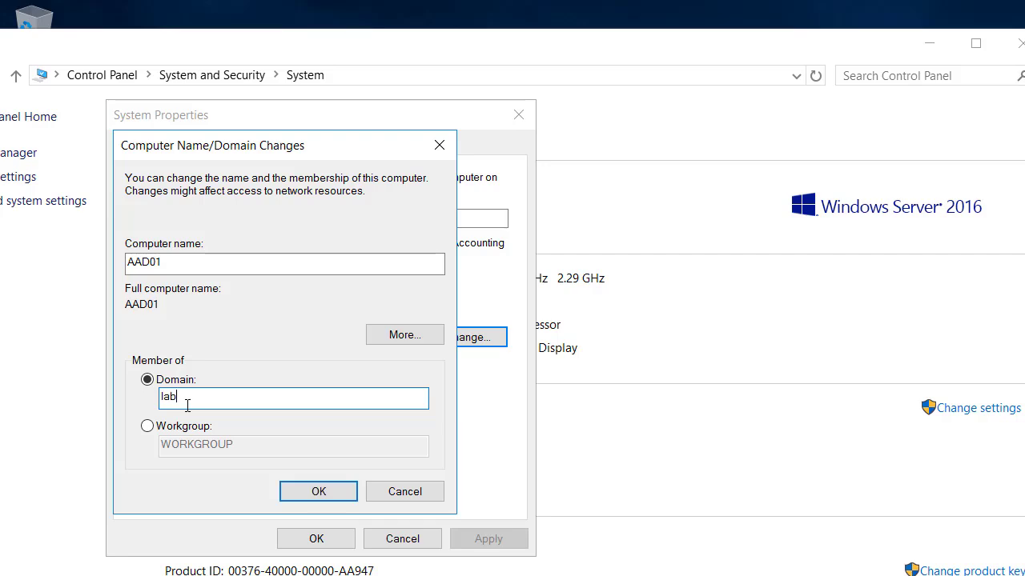
type("home.lan")
left_click(310, 494)
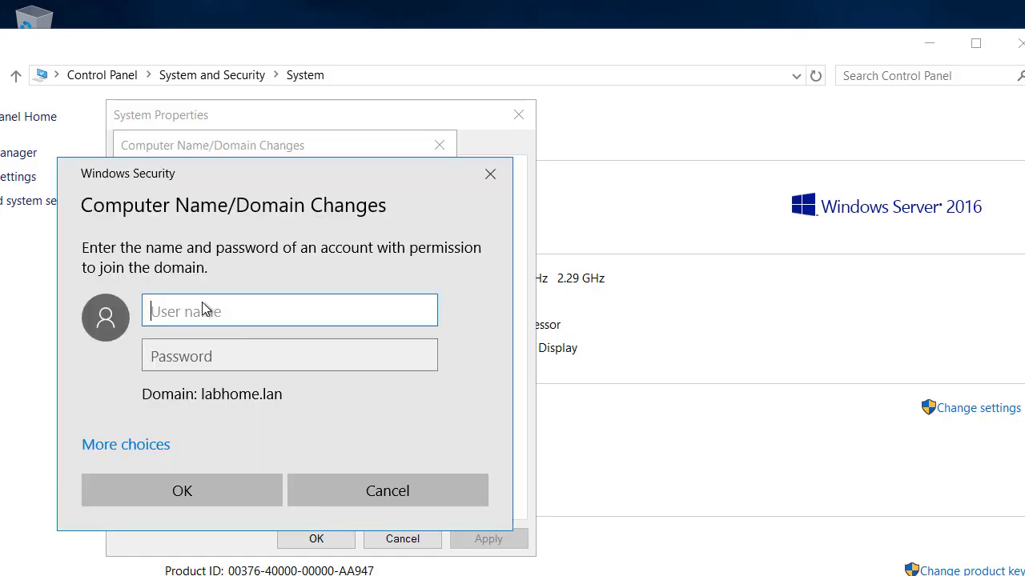
Enter the user name and account password of an authorized domain account to join AAD01 to labhome.lan.
type("seyf")
key("Tab")
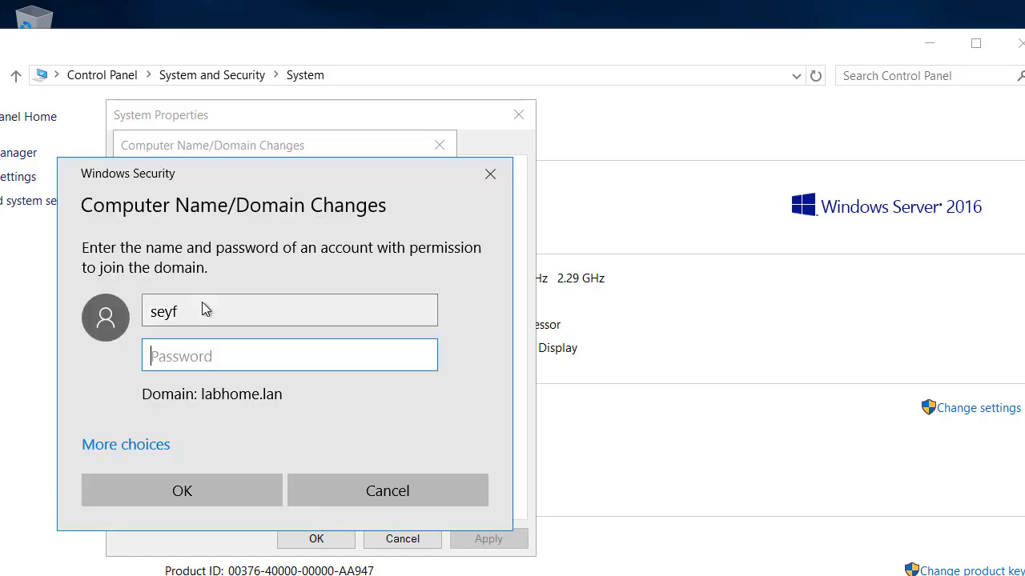
type("*************")
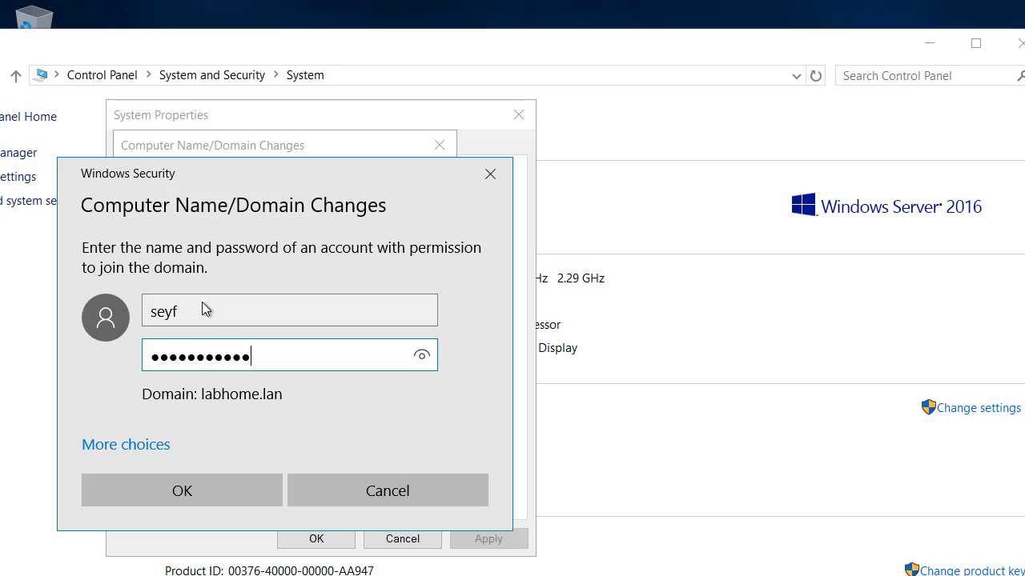
type("*")
key("Return")
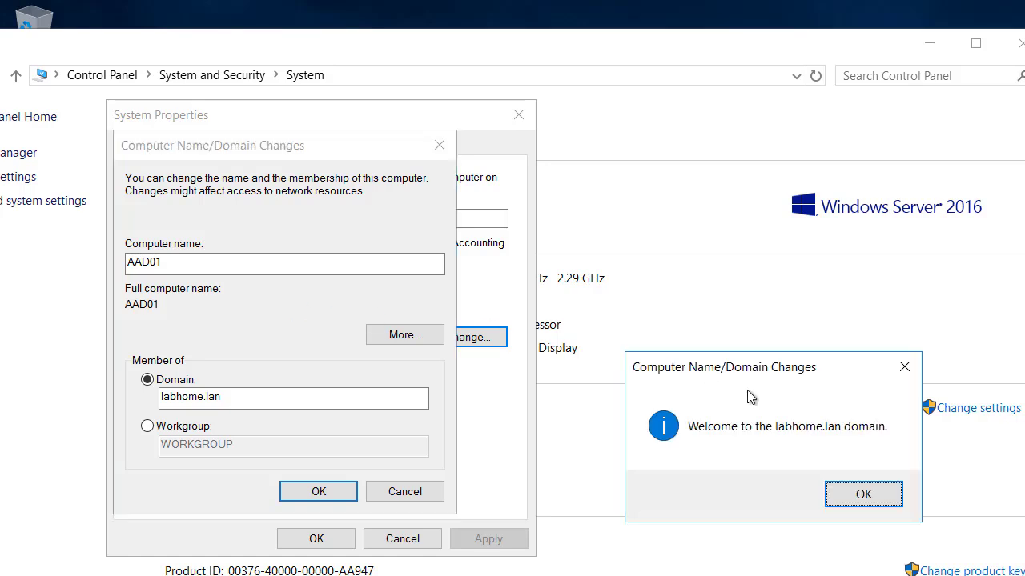
Acknowledge the domain join of AAD01, close the system properties, and restart the server immediately.
left_click(862, 495)
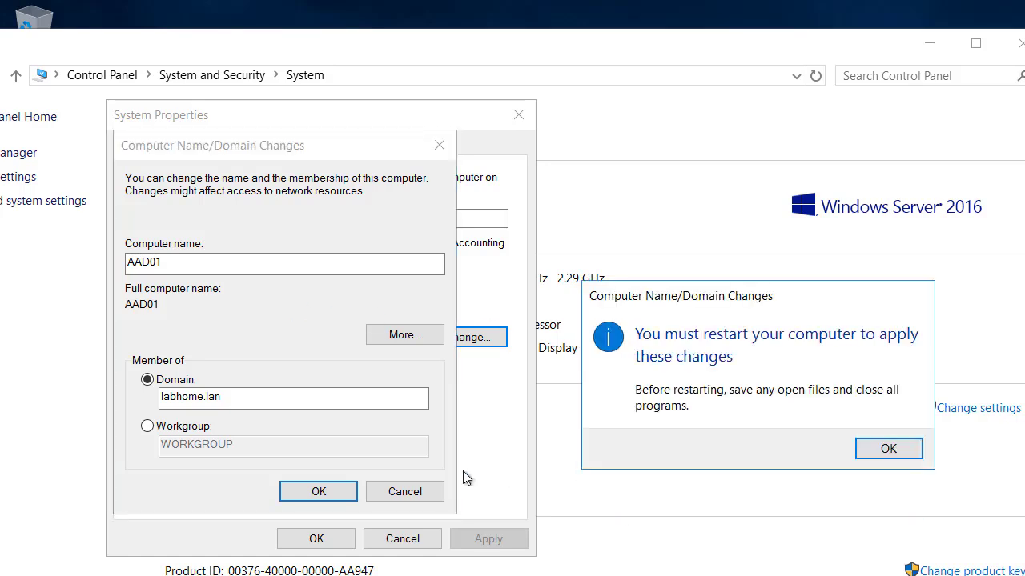
left_click(884, 447)
left_click(324, 543)
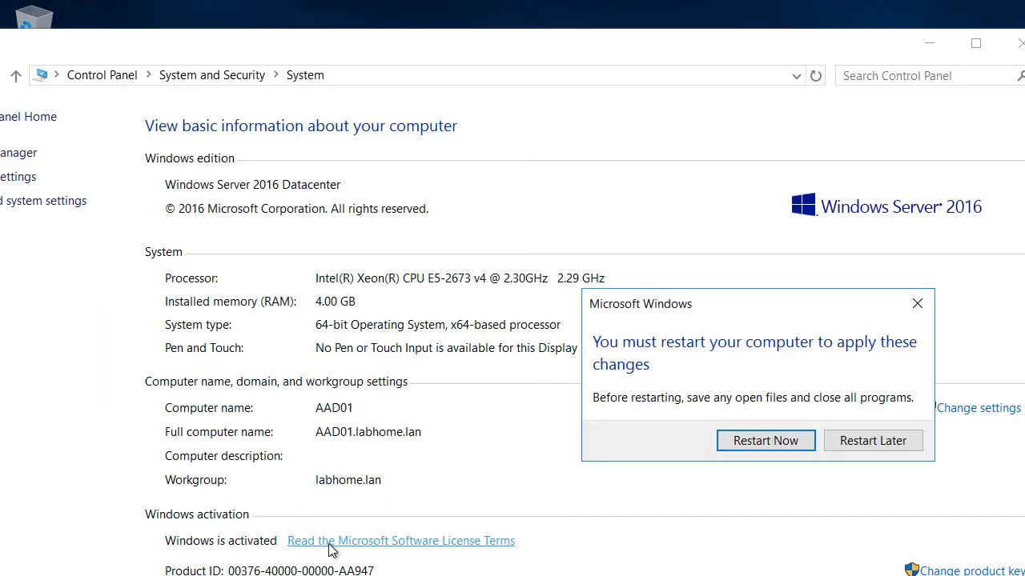
left_click_drag(796, 311, 760, 264)
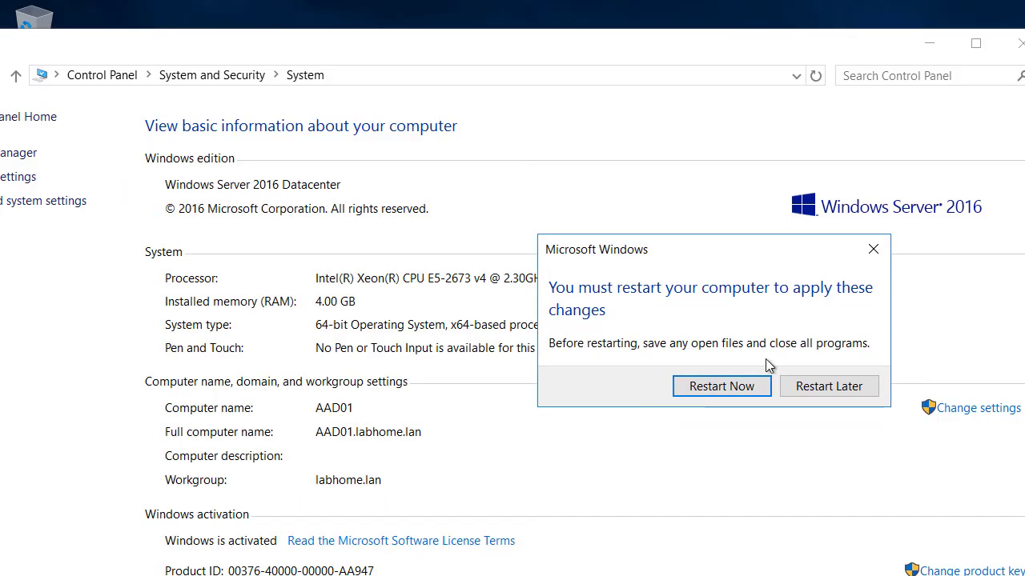
left_click(721, 386)
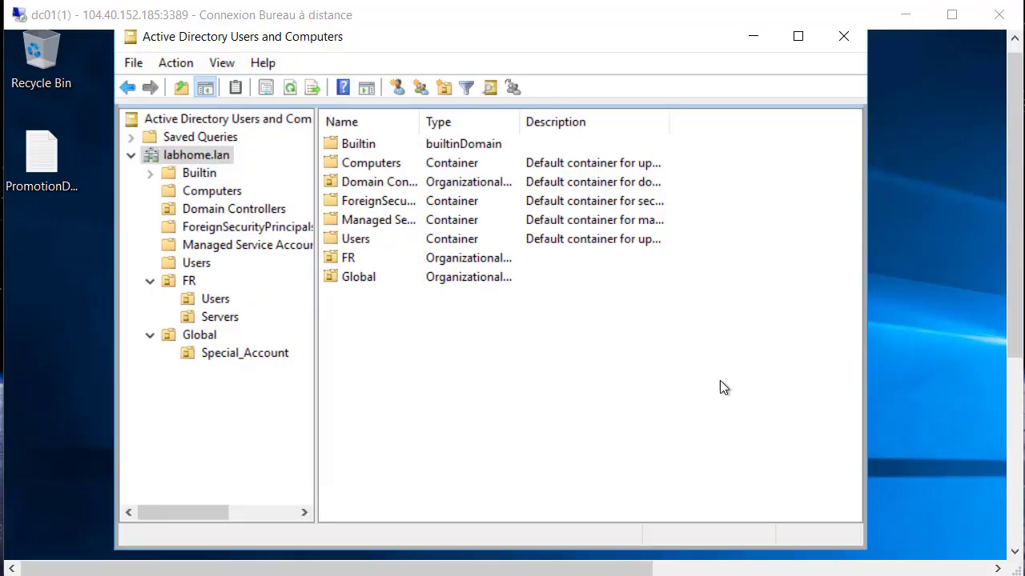
In Active Directory Users and Computers on dc01, check the Computers container for AAD01 and AAP01, and minimize the console.
left_click(212, 191)
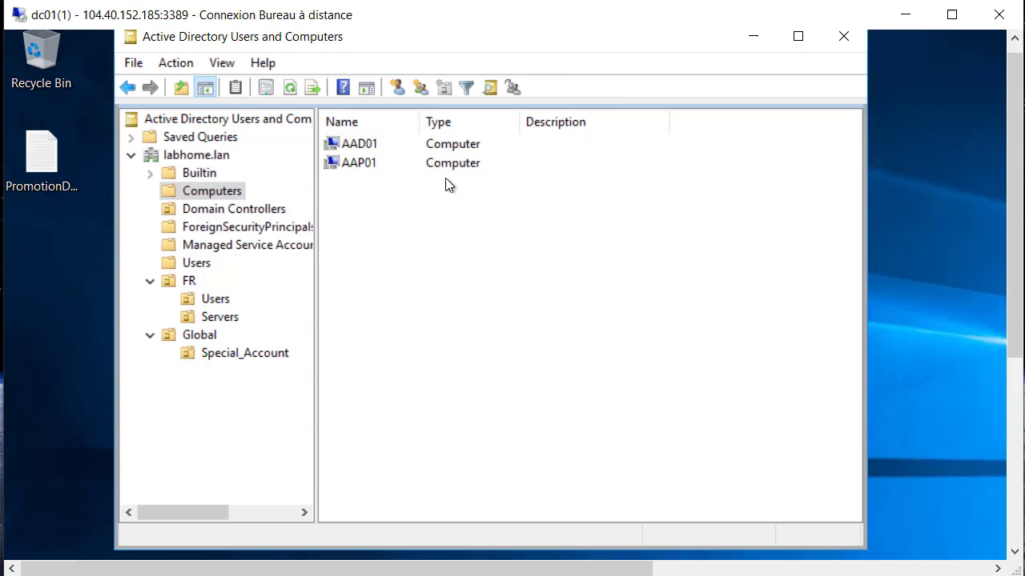
left_click(387, 147)
left_click(395, 168)
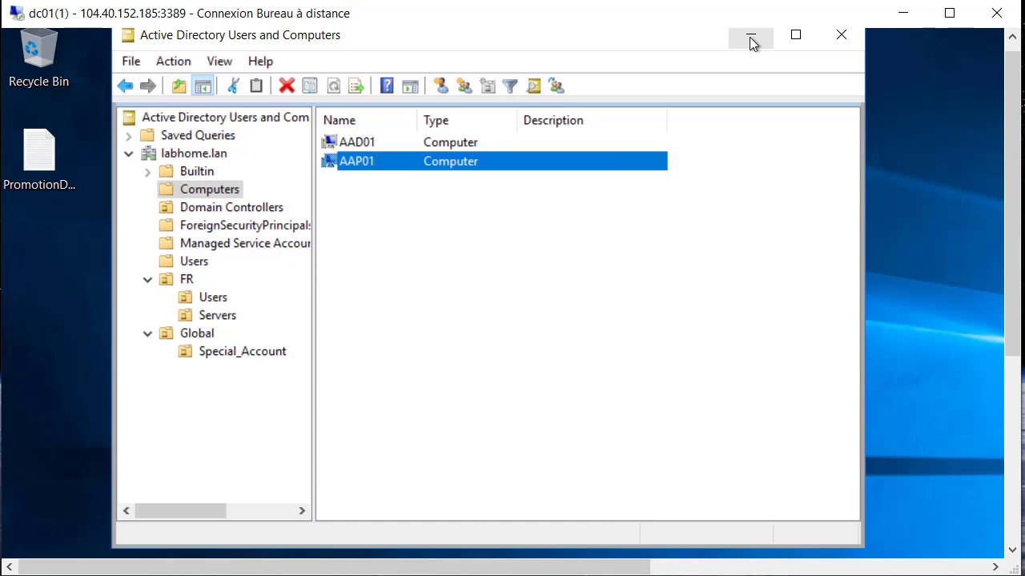
left_click(749, 37)
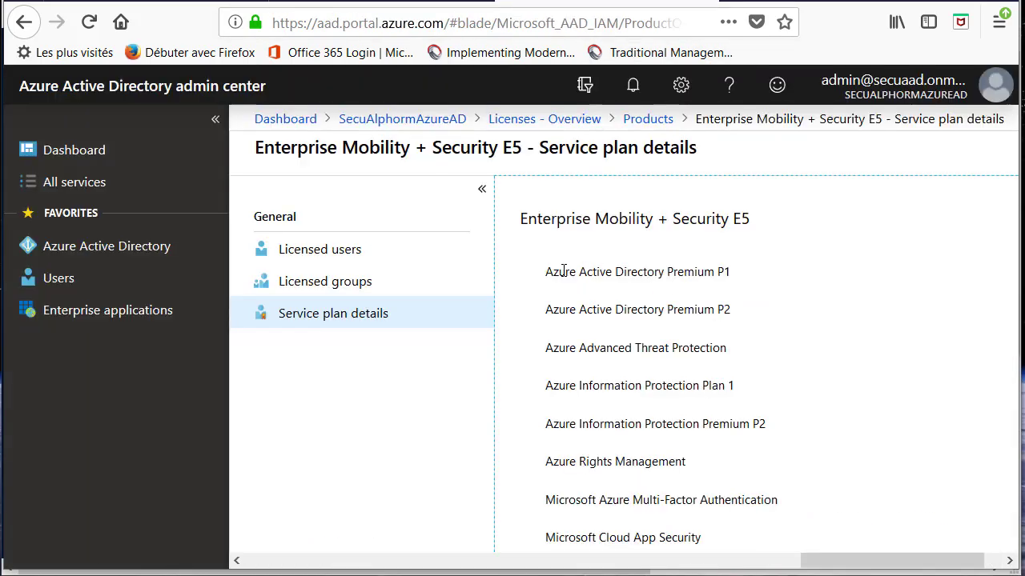
In the Azure Active Directory admin center, review the Enterprise Mobility + Security E5 service plans, highlighting Azure Active Directory Premium P1 and P2.
left_click_drag(551, 272, 768, 277)
left_click(768, 277)
left_click_drag(564, 222, 795, 263)
left_click(725, 220)
left_click_drag(683, 220, 807, 224)
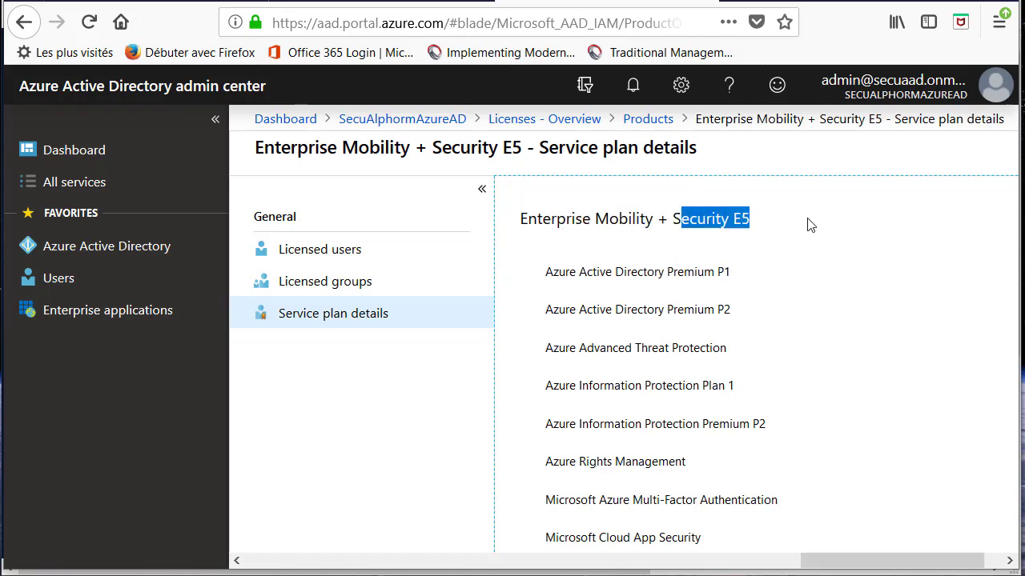
left_click_drag(546, 312, 791, 316)
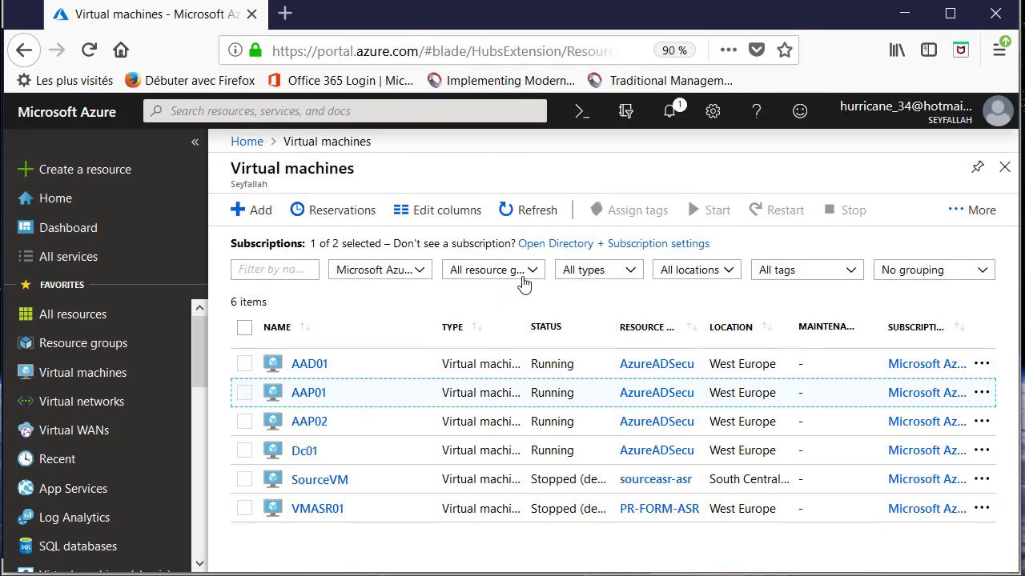
In the Azure portal, filter the virtual machines list by the AzureADSecu resource group only.
left_click(524, 272)
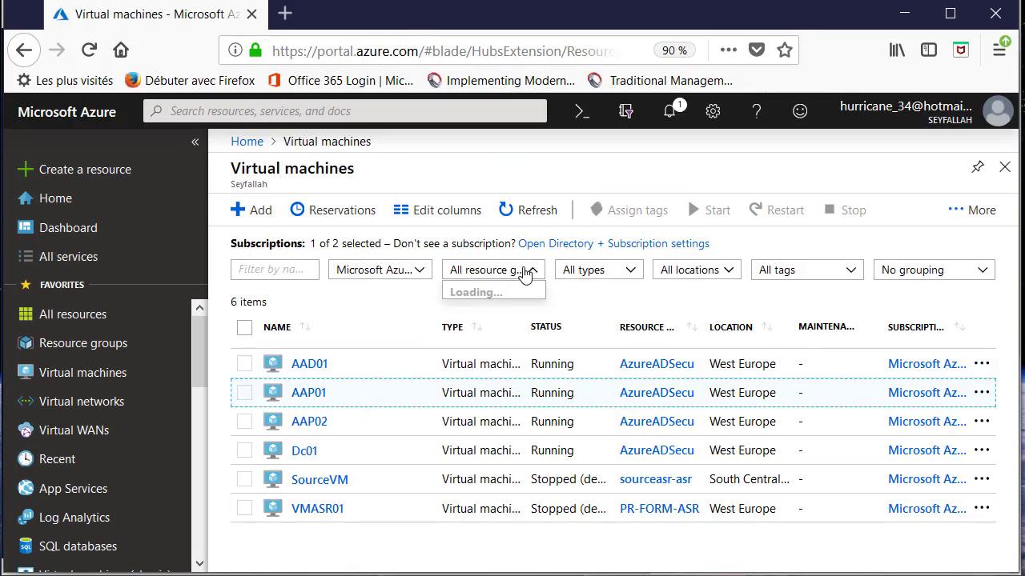
left_click(457, 330)
left_click(456, 373)
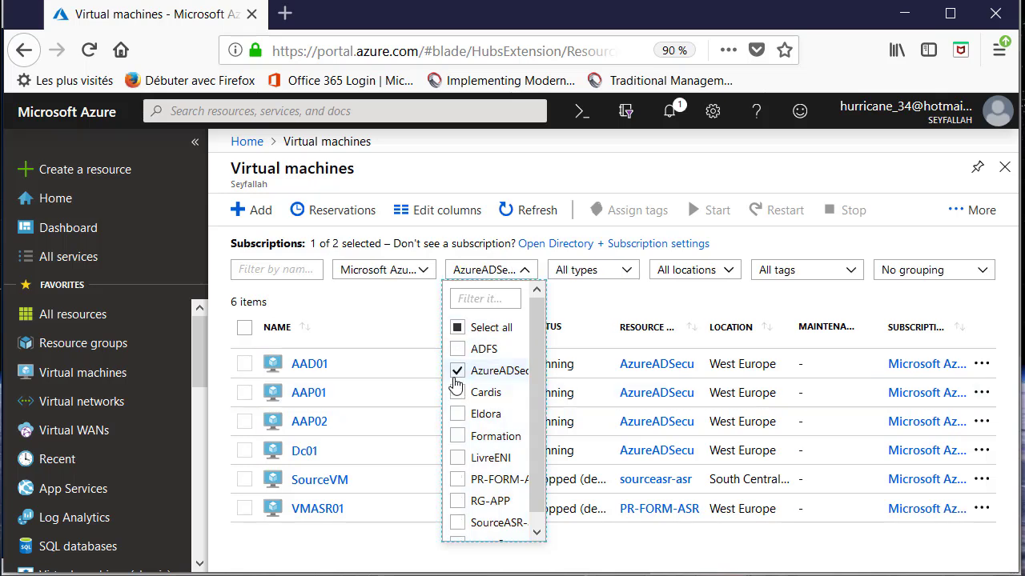
left_click(382, 555)
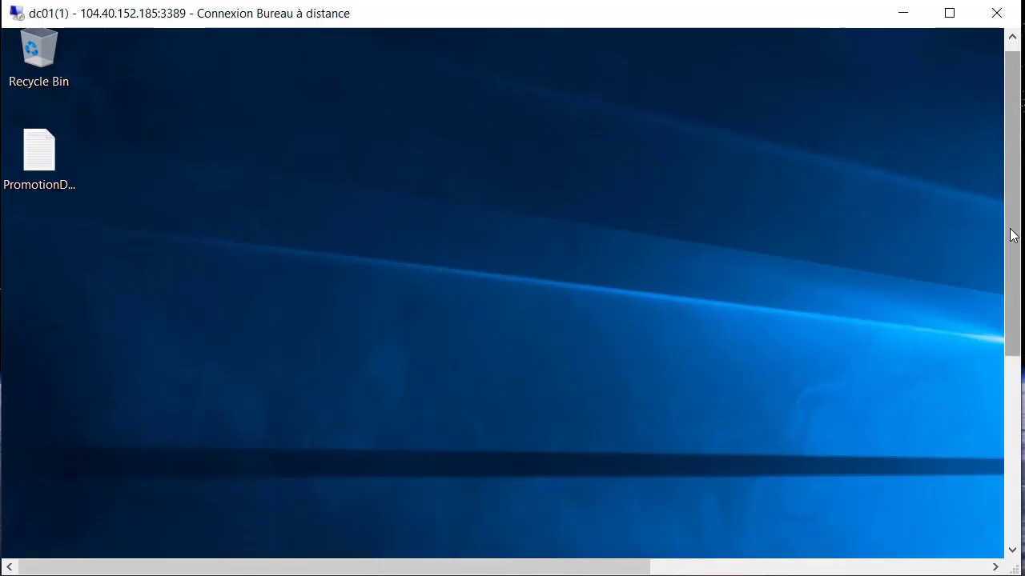
left_click_drag(1013, 232, 1013, 424)
left_click_drag(457, 566, 494, 567)
left_click_drag(1013, 297, 1013, 148)
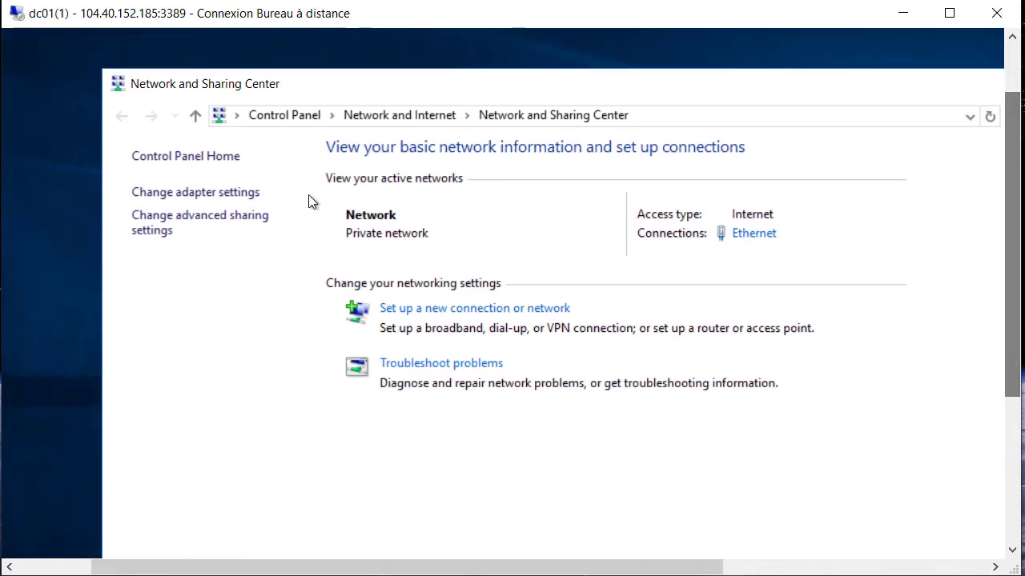
left_click(196, 194)
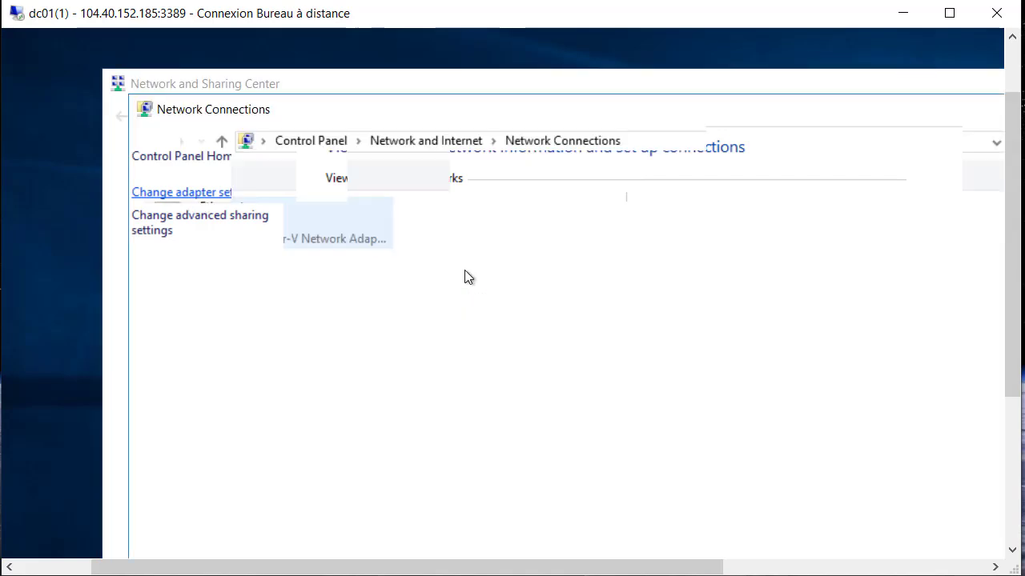
left_click(933, 108)
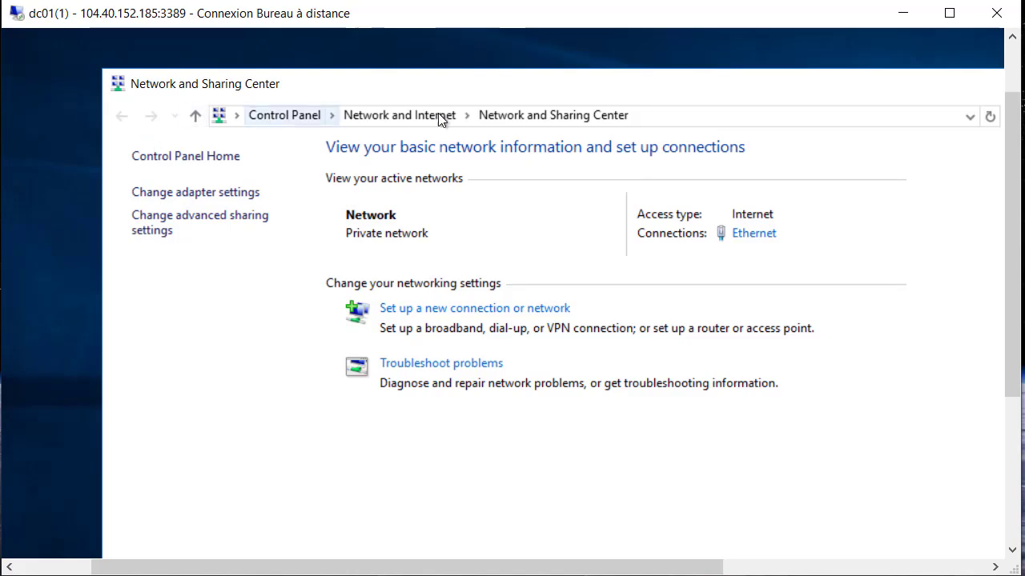
left_click_drag(884, 92, 646, 58)
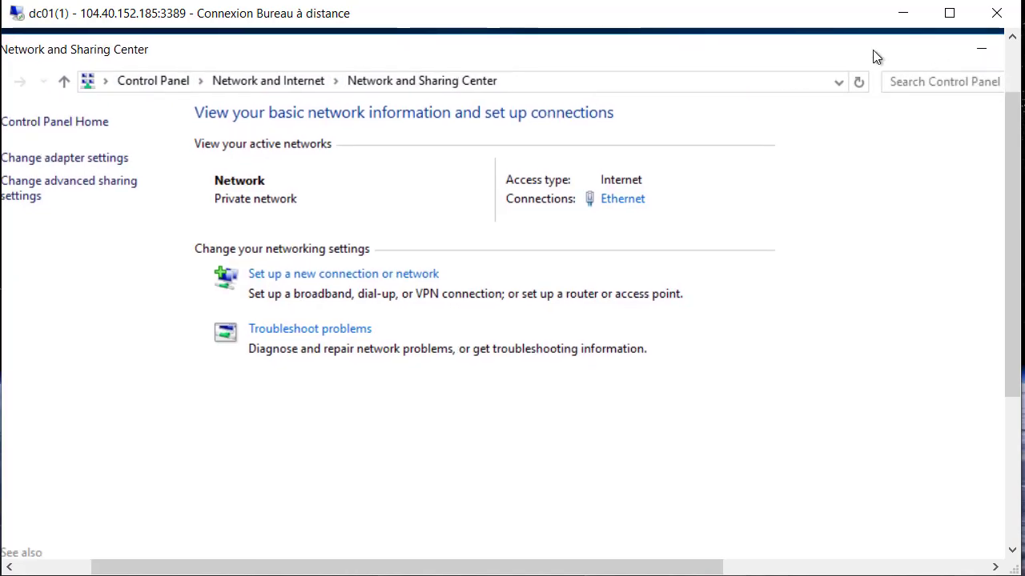
left_click(965, 50)
Open the Network and Sharing Center on dc01 and go from there to the Windows Firewall page.
left_click_drag(1014, 272, 1017, 424)
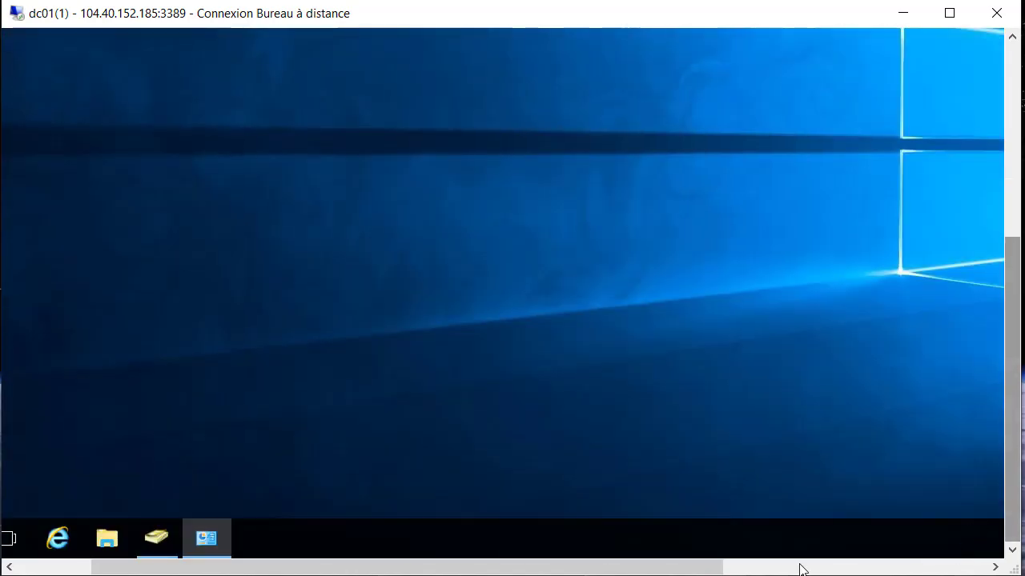
left_click_drag(661, 571, 885, 570)
right_click(870, 542)
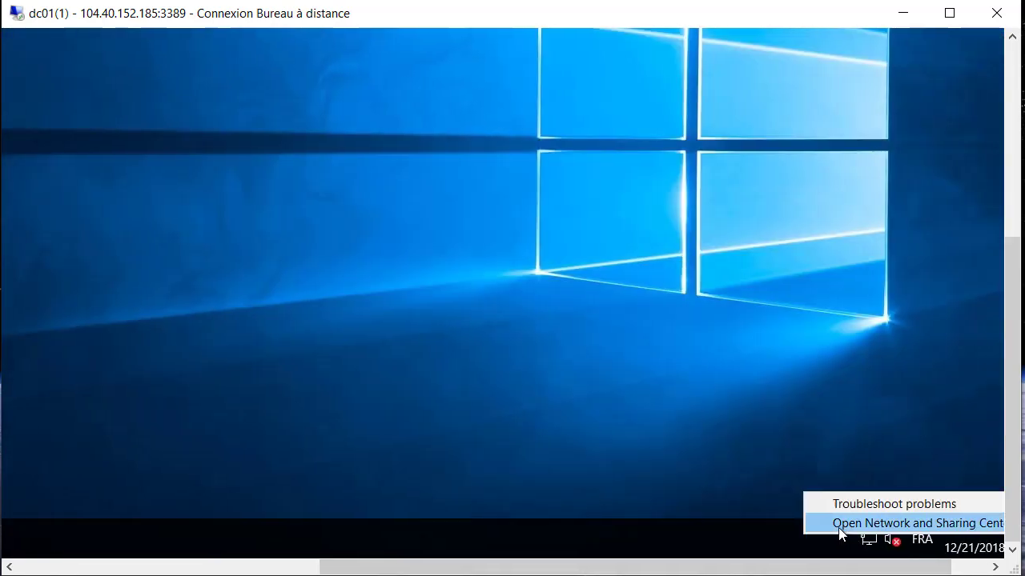
left_click(881, 523)
left_click_drag(817, 570, 501, 569)
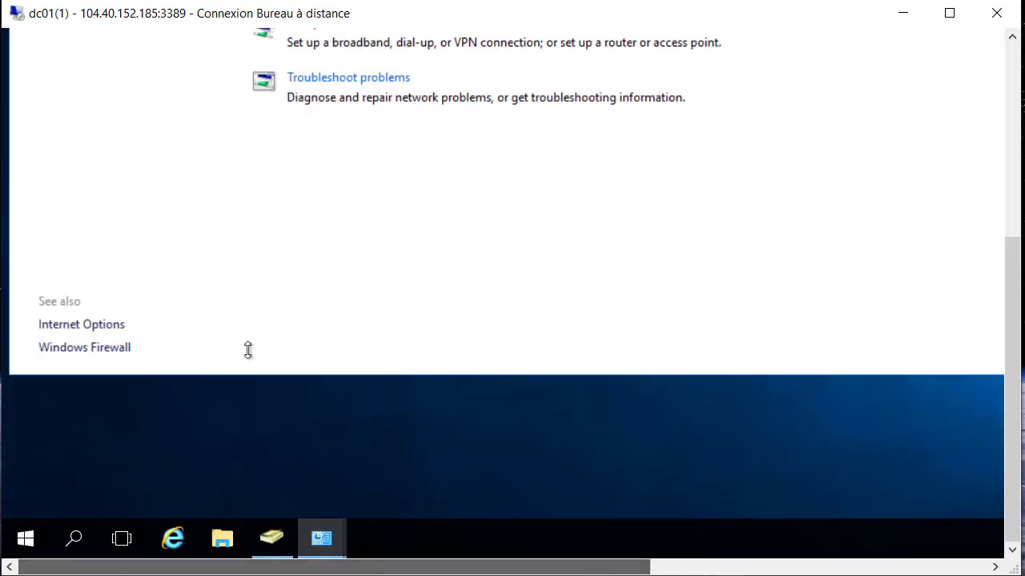
left_click(97, 349)
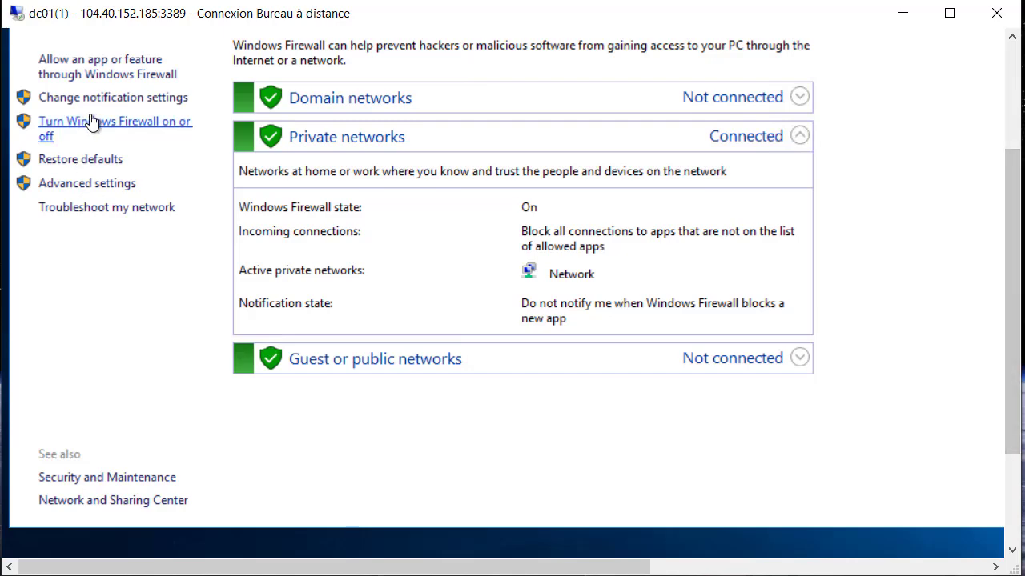
Turn off Windows Firewall for the domain, private and public networks on dc01, apply the settings, and close the window.
left_click(83, 129)
left_click(365, 290)
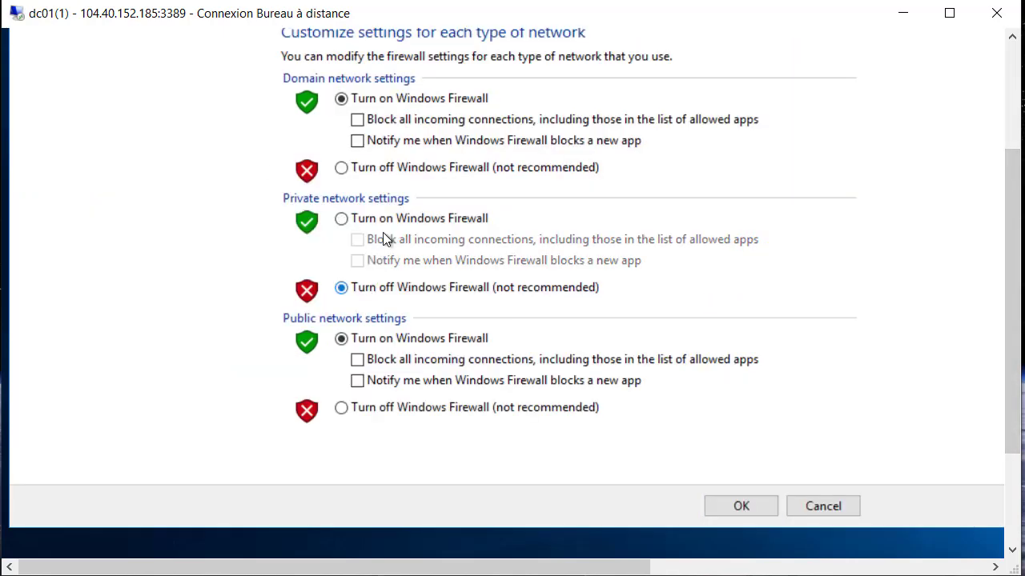
left_click(396, 167)
left_click(409, 407)
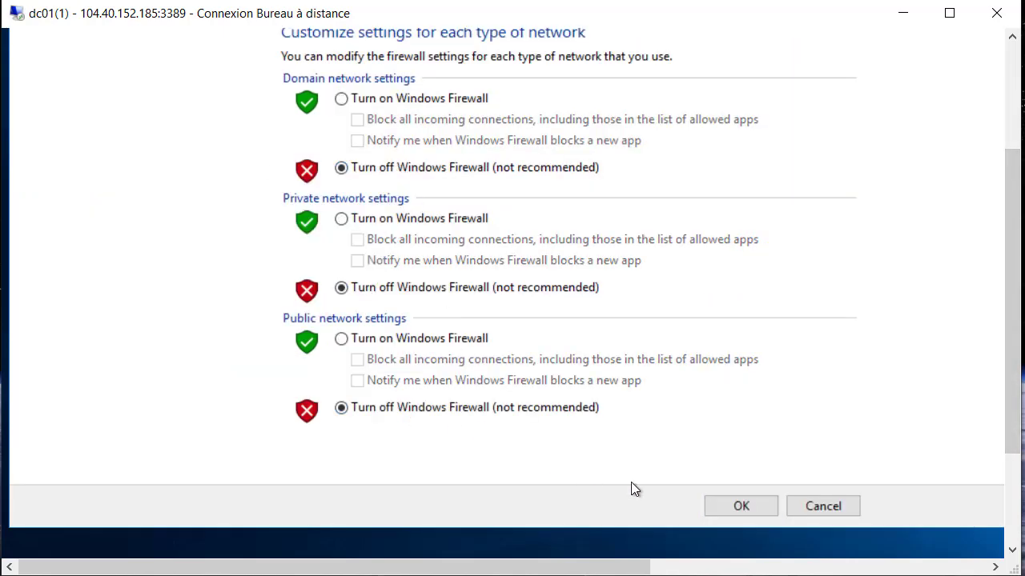
left_click(742, 507)
scroll(1013, 274, "up", 3)
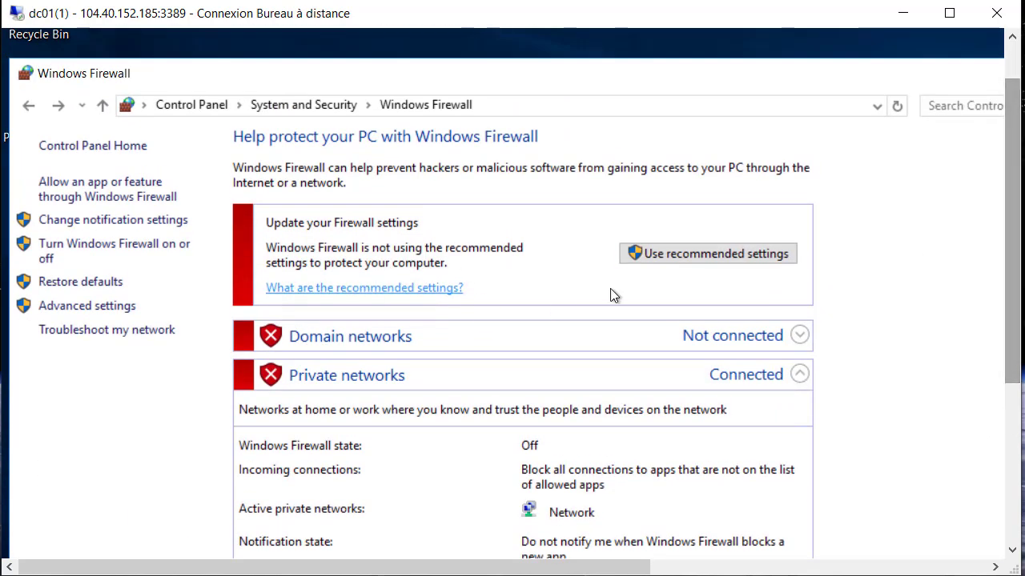
left_click_drag(1007, 277, 1010, 245)
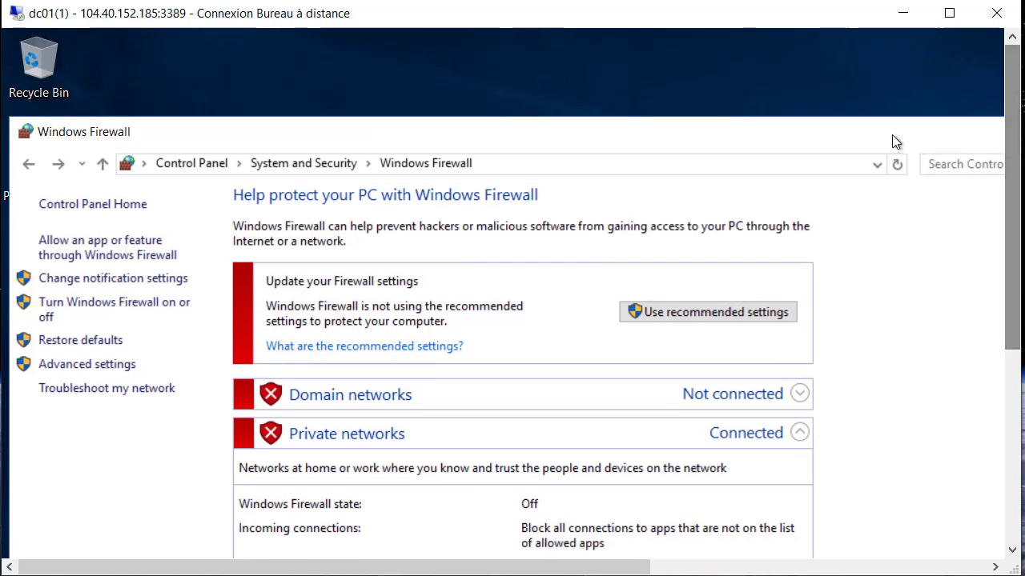
left_click_drag(891, 135, 730, 132)
left_click(949, 128)
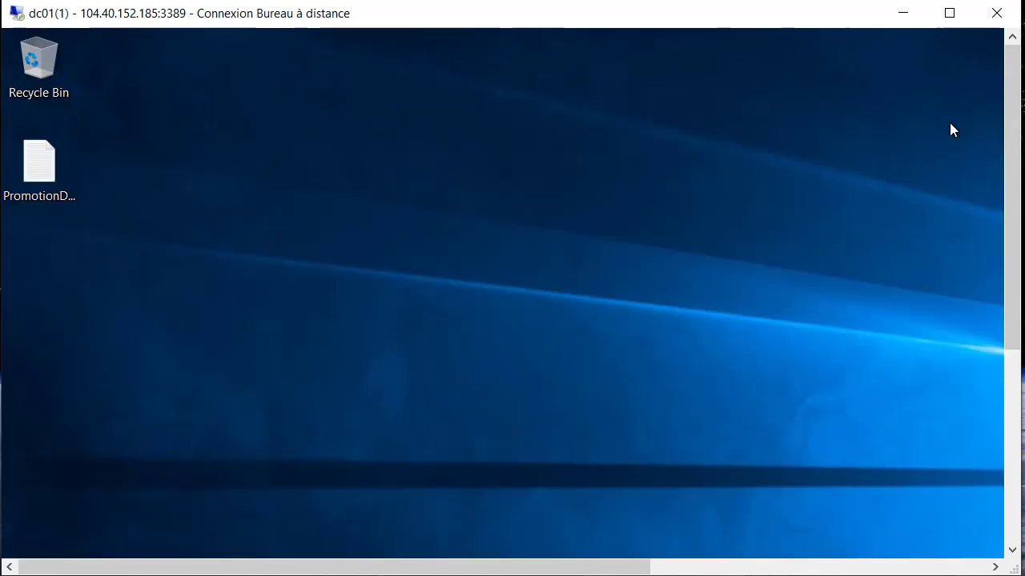
left_click_drag(1017, 208, 1020, 264)
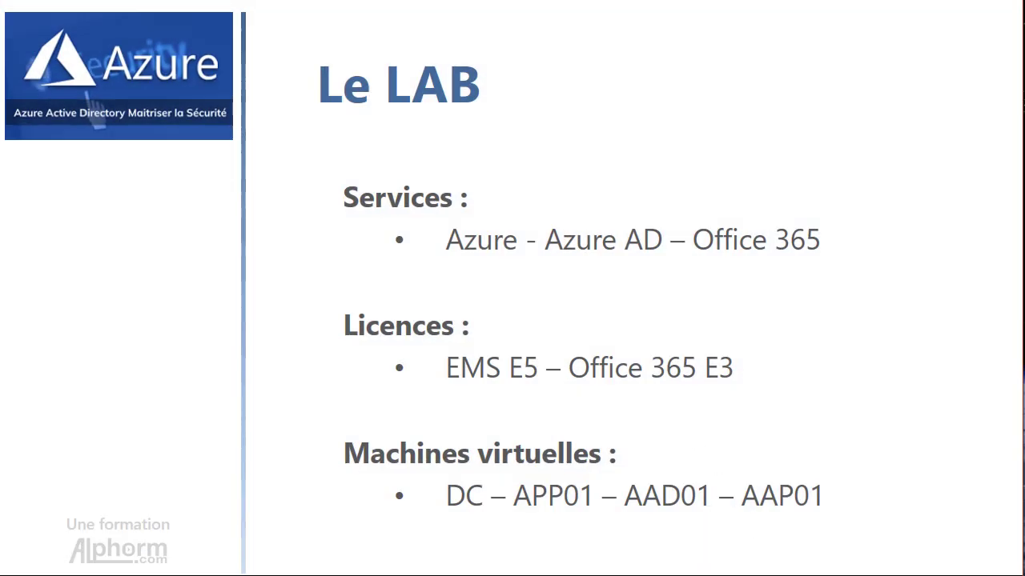